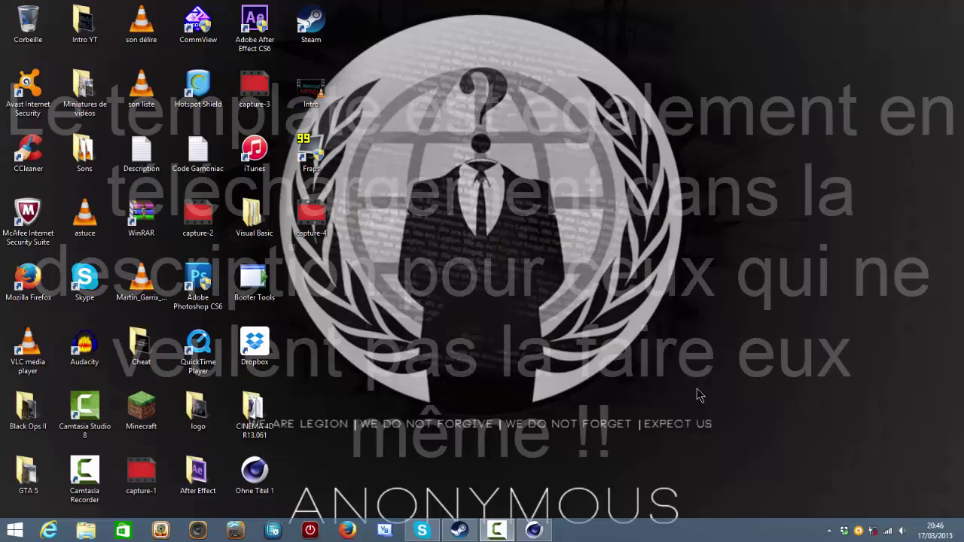
Bring the Cinema 4D R13 Studio window to the front, showing the empty Sans titre 2 project
{"action": "left_click", "coordinate": [532, 530]}
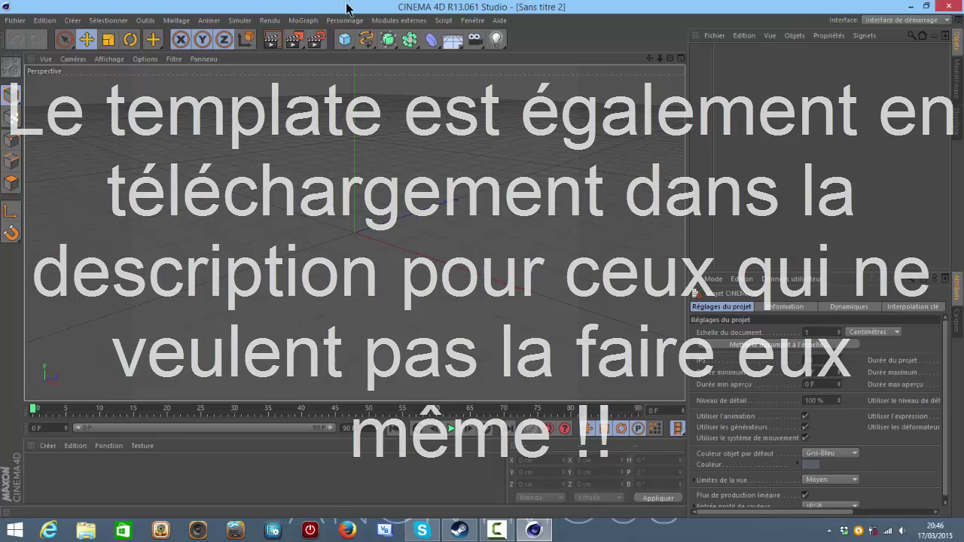
Apply the HDV/HDTV 720 29.97 render preset (1280×720) and show the Enregistrer settings
{"action": "left_click", "coordinate": [315, 49]}
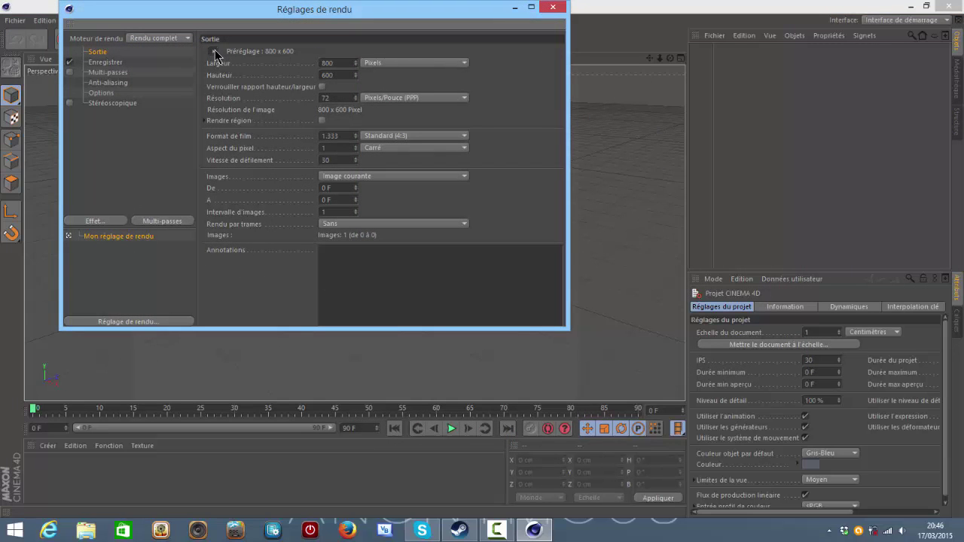
{"action": "left_click", "coordinate": [213, 51]}
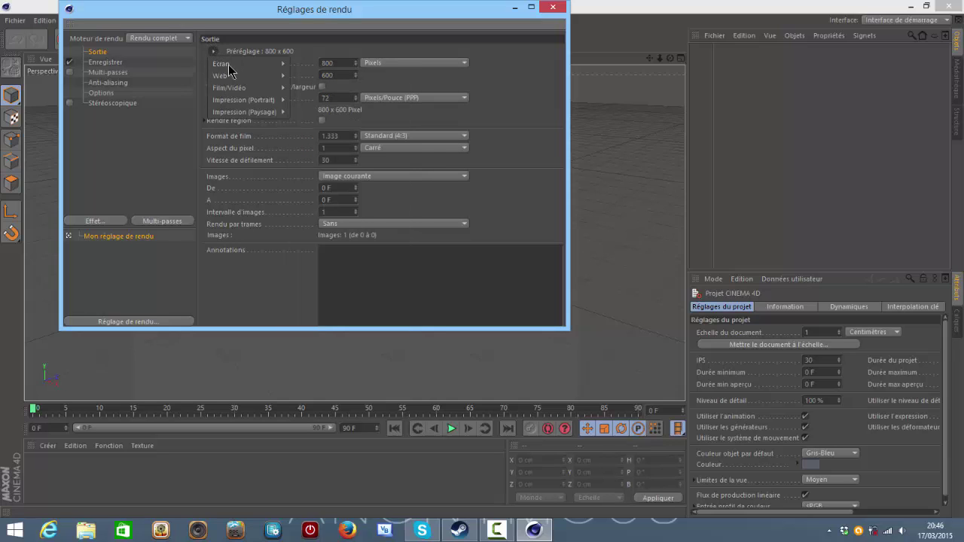
{"action": "mouse_move", "coordinate": [239, 88]}
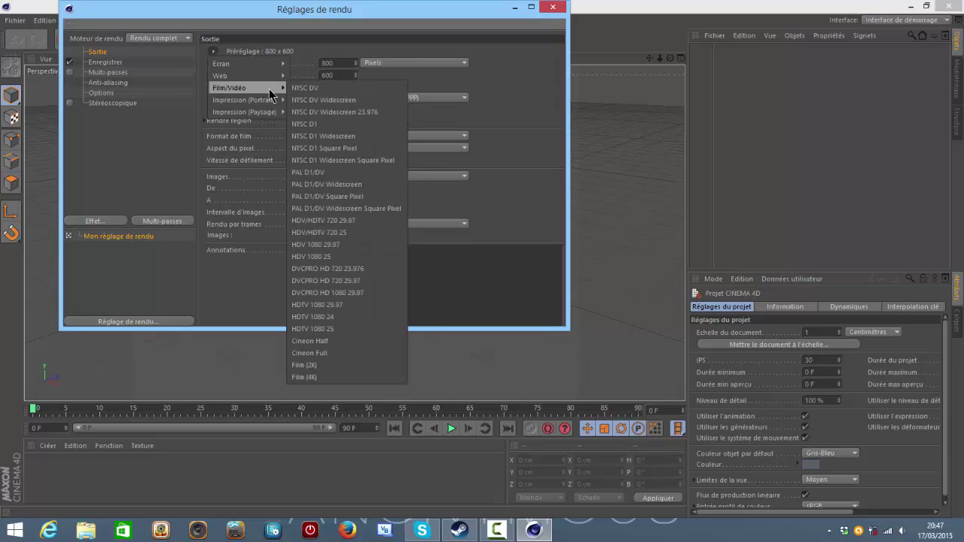
{"action": "left_click", "coordinate": [357, 223]}
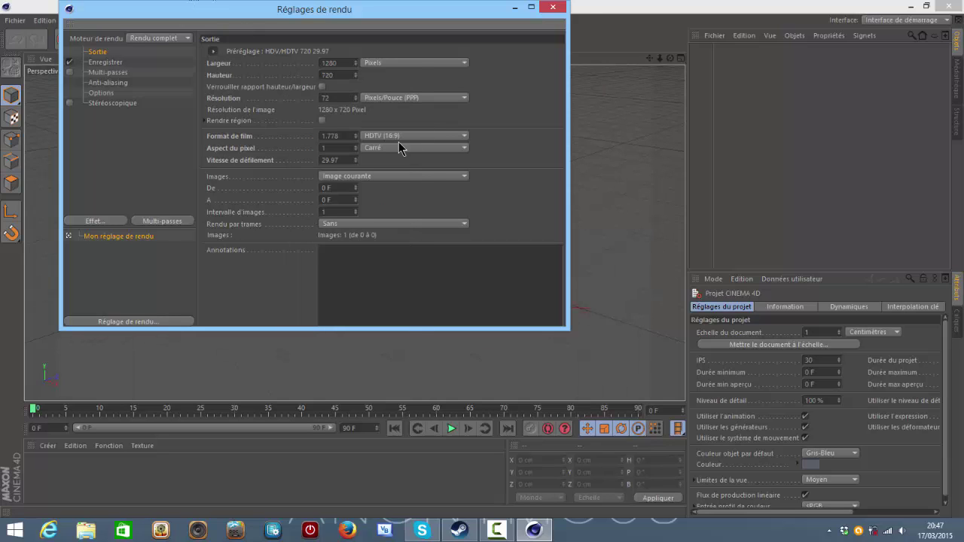
{"action": "left_click", "coordinate": [129, 64]}
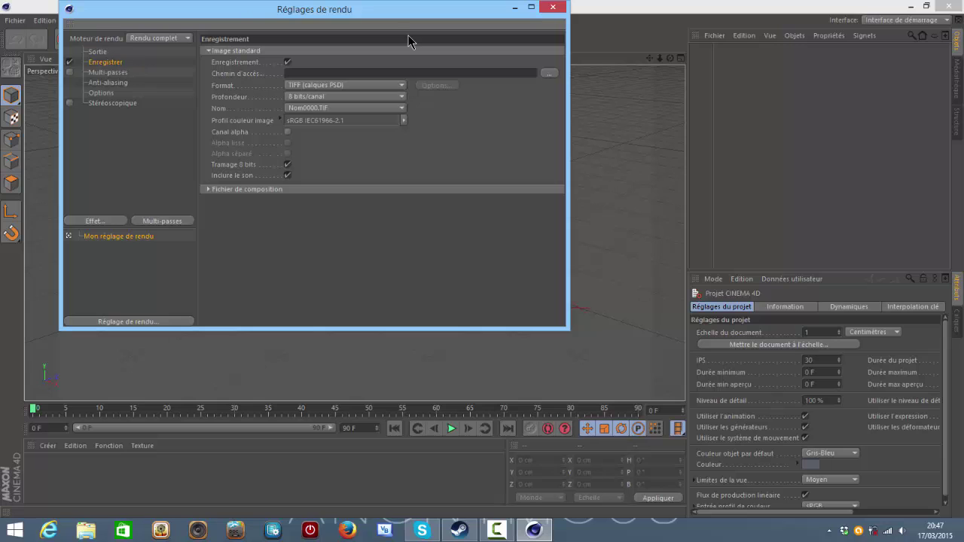
Point the render save path to 'Tuto' on the Desktop with Film AVI format
{"action": "left_click", "coordinate": [550, 74]}
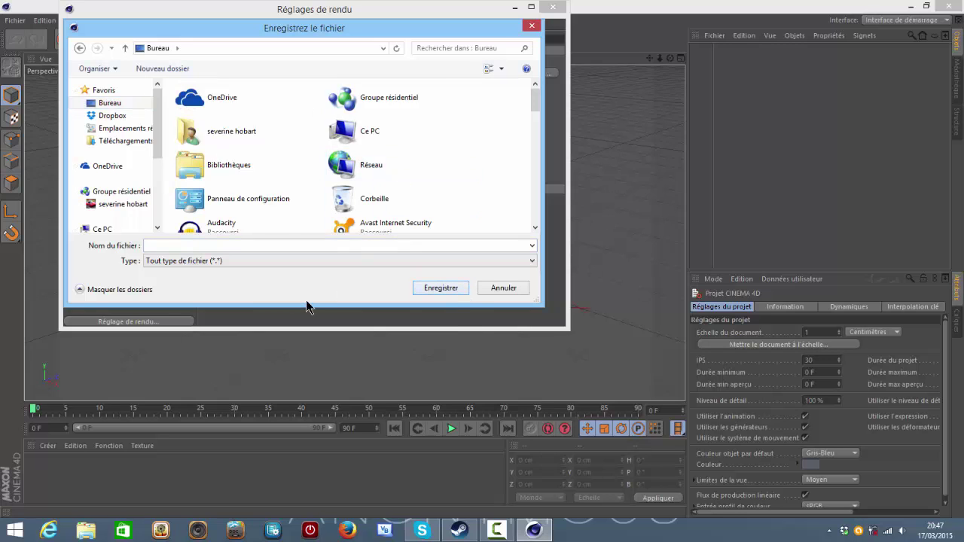
{"action": "type", "text": "Tuto"}
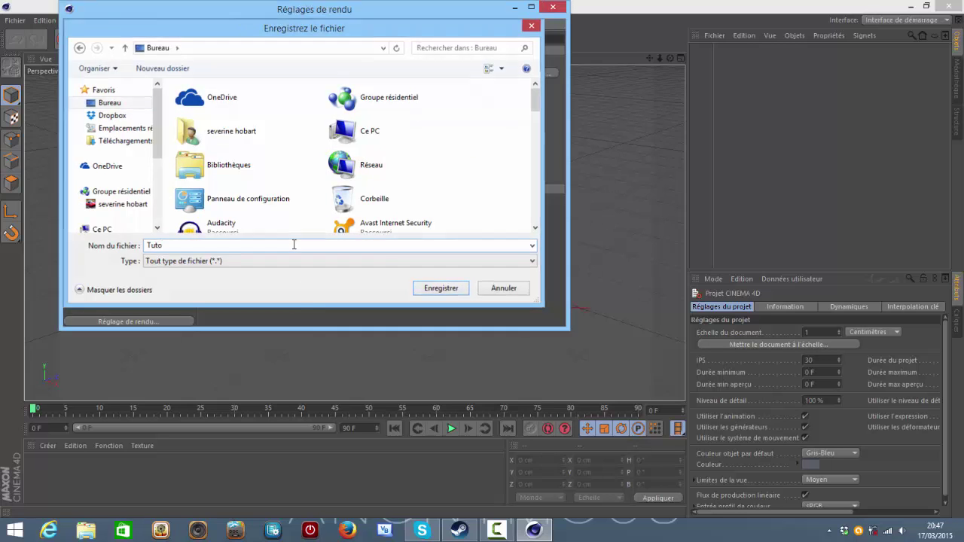
{"action": "key", "text": "Return"}
{"action": "left_click", "coordinate": [360, 86]}
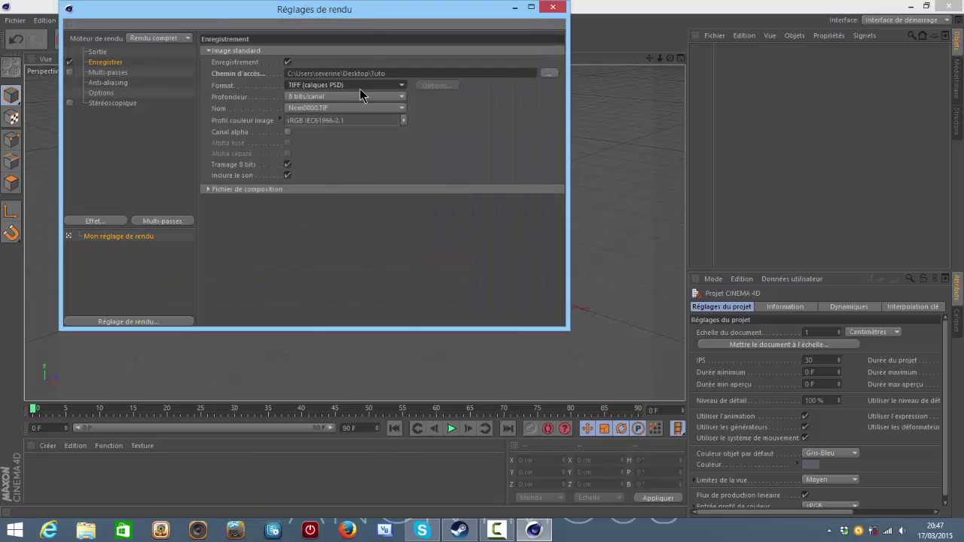
{"action": "left_click", "coordinate": [315, 412]}
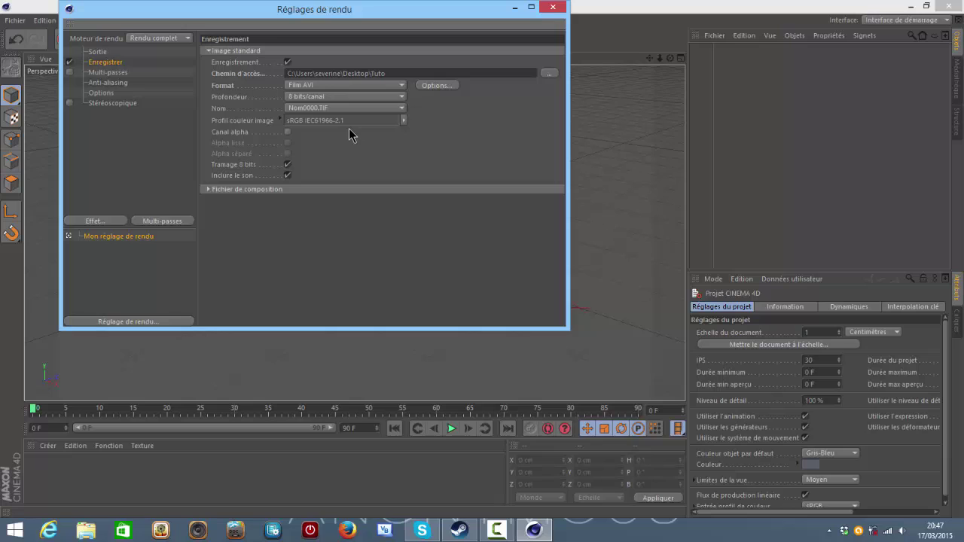
Review the Multi-passes, Anti-aliasing, Options and Stéréoscopique render pages, then close Render Settings
{"action": "left_click", "coordinate": [105, 73]}
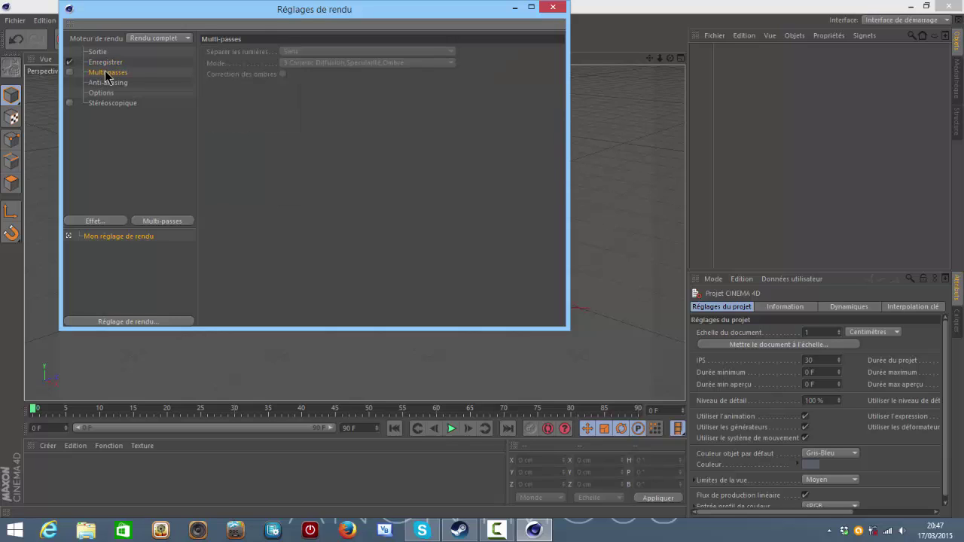
{"action": "left_click", "coordinate": [118, 84]}
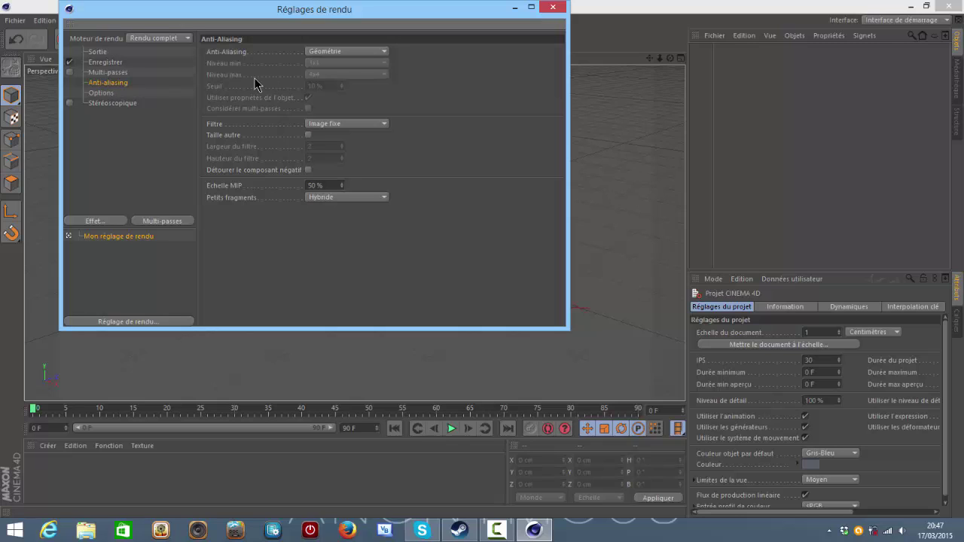
{"action": "left_click", "coordinate": [110, 94]}
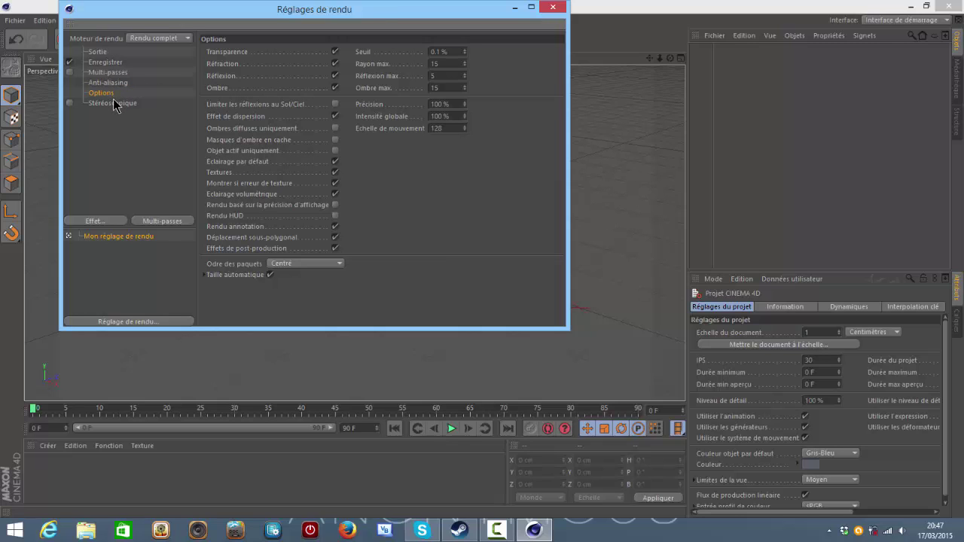
{"action": "left_click", "coordinate": [117, 105]}
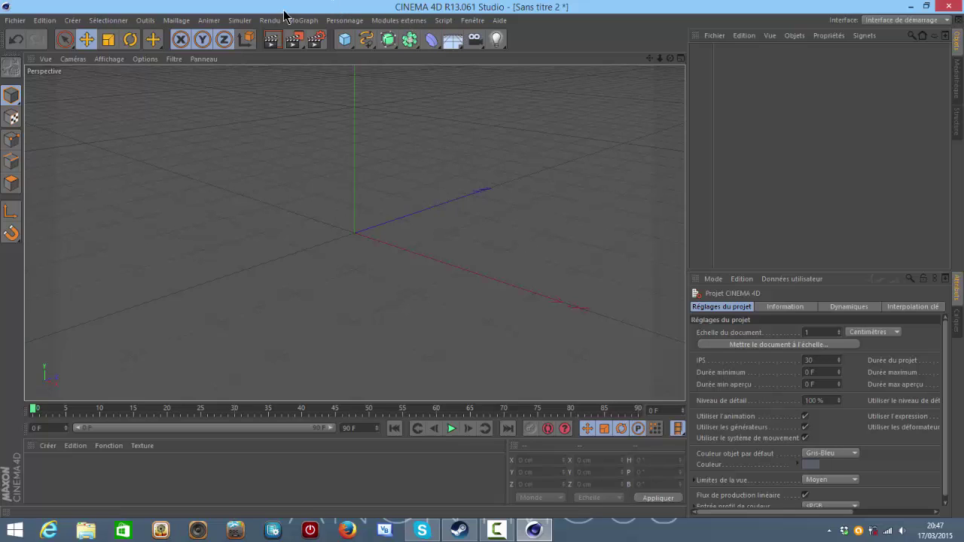
Add a MoGraph Mo Texte object and move it left, up and back from the origin
{"action": "left_click", "coordinate": [315, 21]}
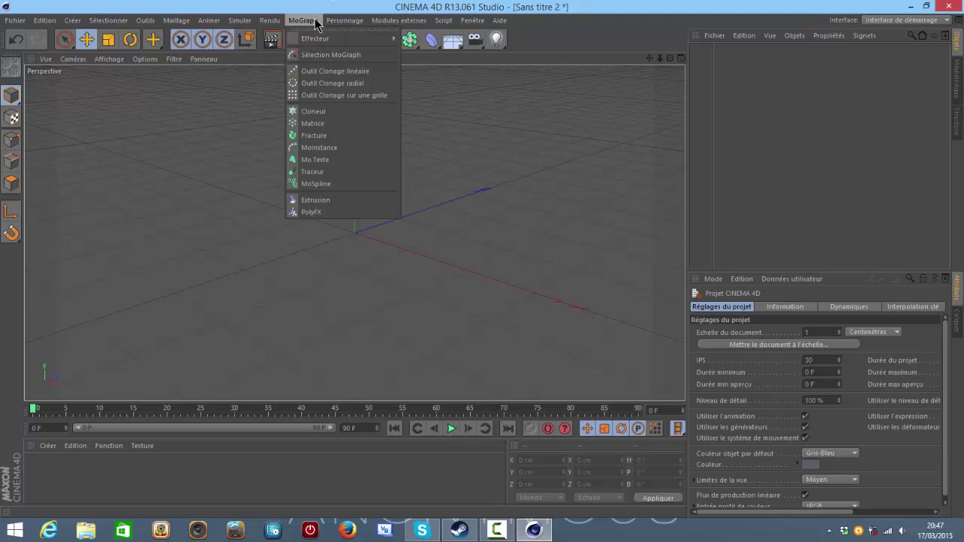
{"action": "left_click", "coordinate": [333, 160]}
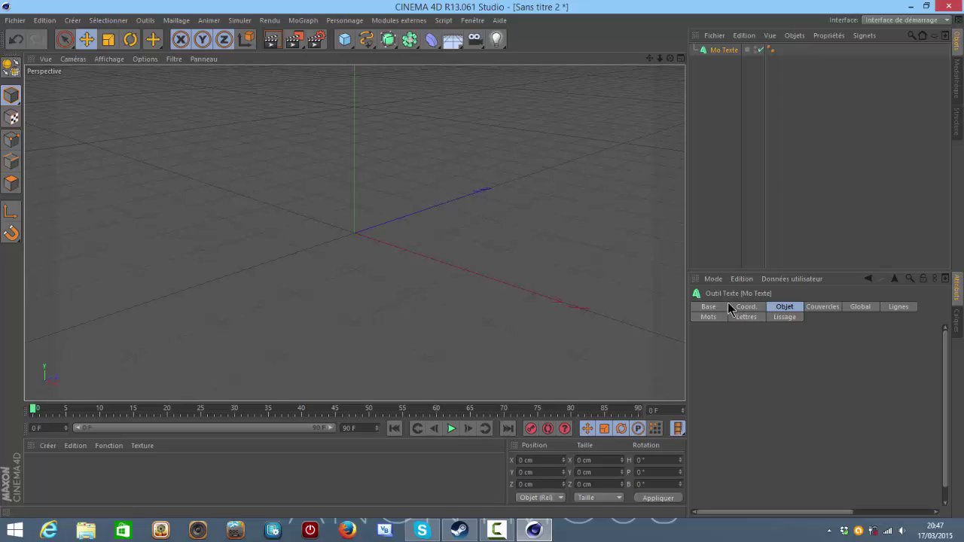
{"action": "left_click", "coordinate": [709, 308]}
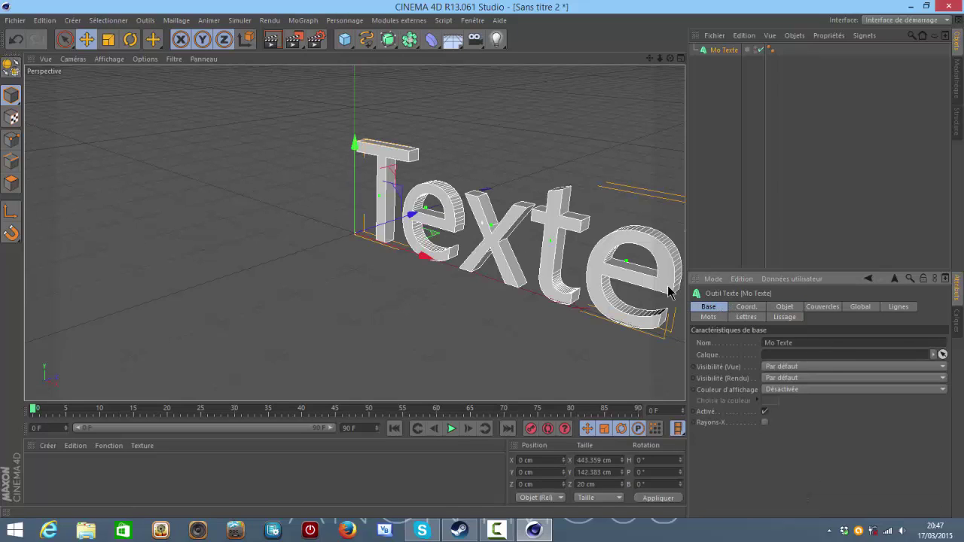
{"action": "left_click_drag", "start_coordinate": [526, 232], "coordinate": [290, 79]}
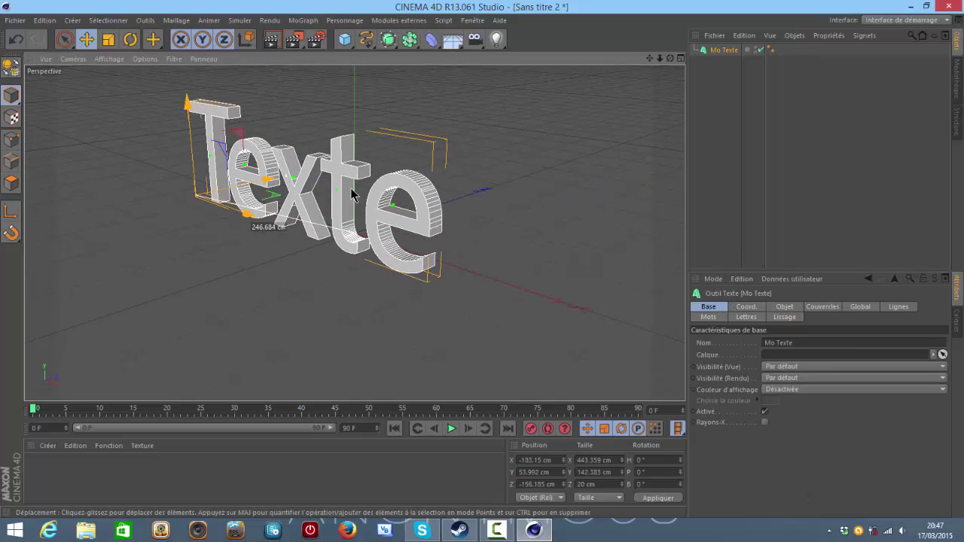
Rotate the text's heading to about 88° around its vertical axis
{"action": "left_click", "coordinate": [136, 44]}
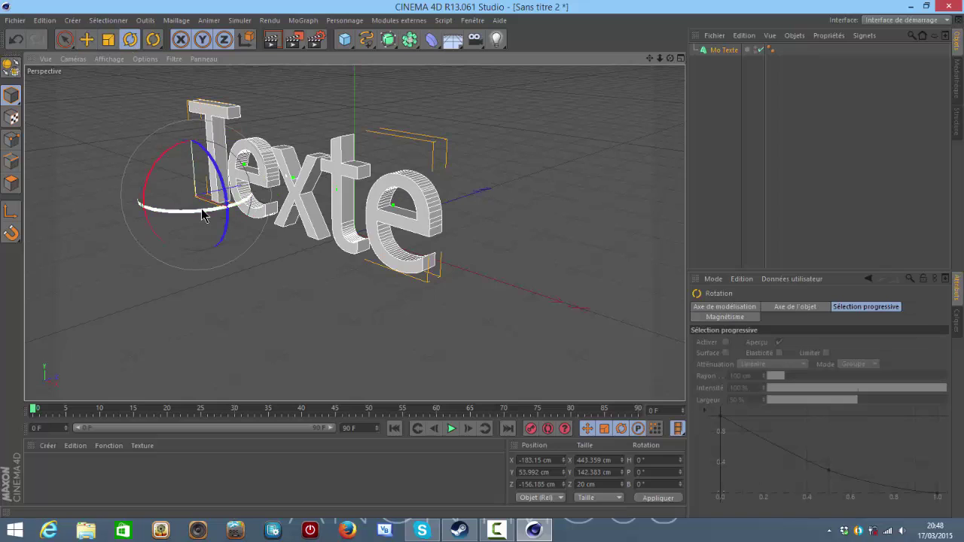
{"action": "mouse_move", "coordinate": [204, 209]}
{"action": "left_mouse_down"}
{"action": "mouse_move", "coordinate": [332, 178]}
{"action": "mouse_move", "coordinate": [287, 201]}
{"action": "left_mouse_up"}
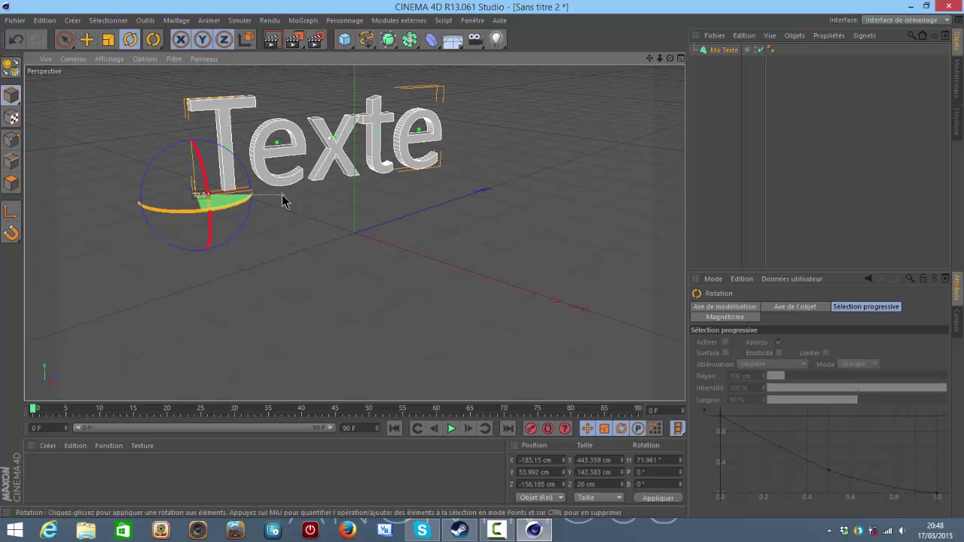
{"action": "left_click_drag", "start_coordinate": [240, 201], "coordinate": [216, 209]}
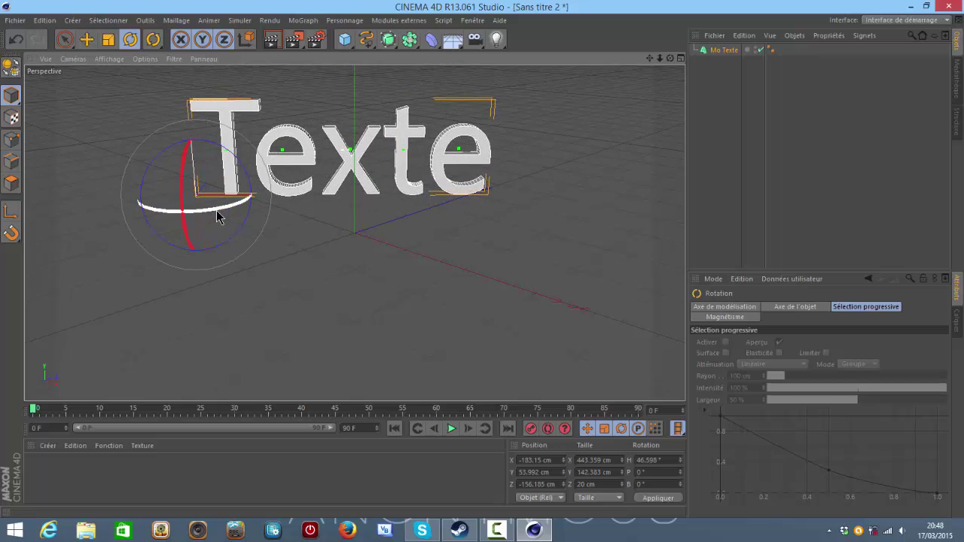
{"action": "left_click", "coordinate": [352, 266]}
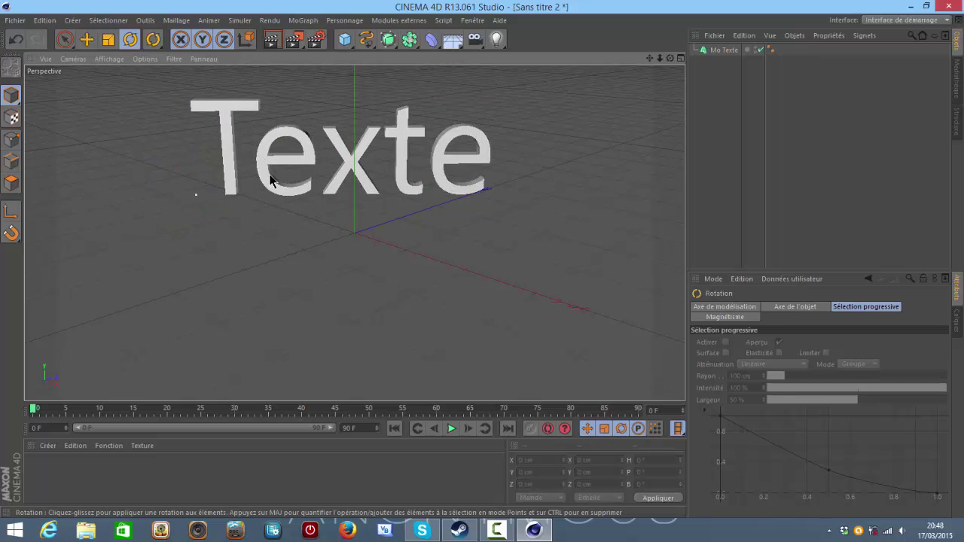
{"action": "left_click", "coordinate": [189, 202]}
{"action": "left_click_drag", "start_coordinate": [189, 202], "coordinate": [215, 209]}
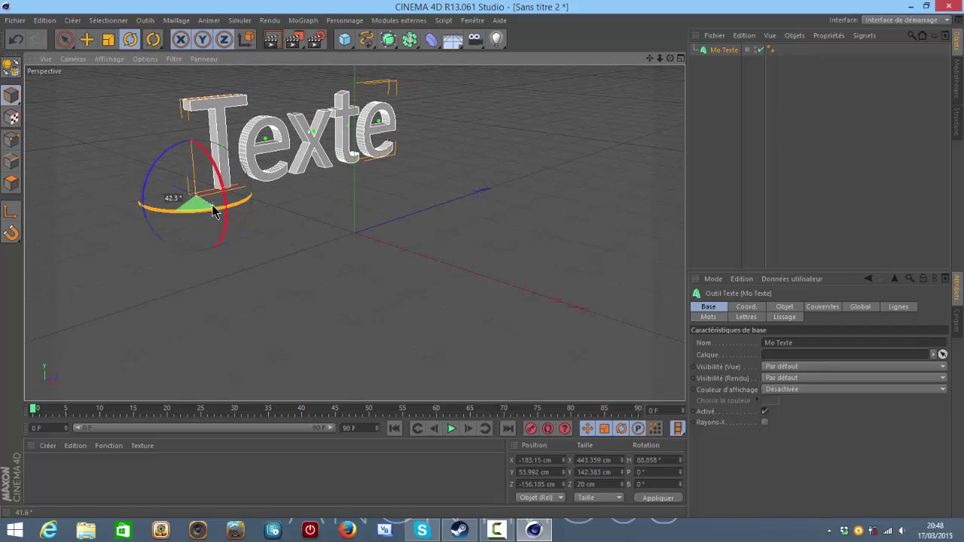
{"action": "left_click", "coordinate": [282, 206]}
{"action": "left_click", "coordinate": [87, 39]}
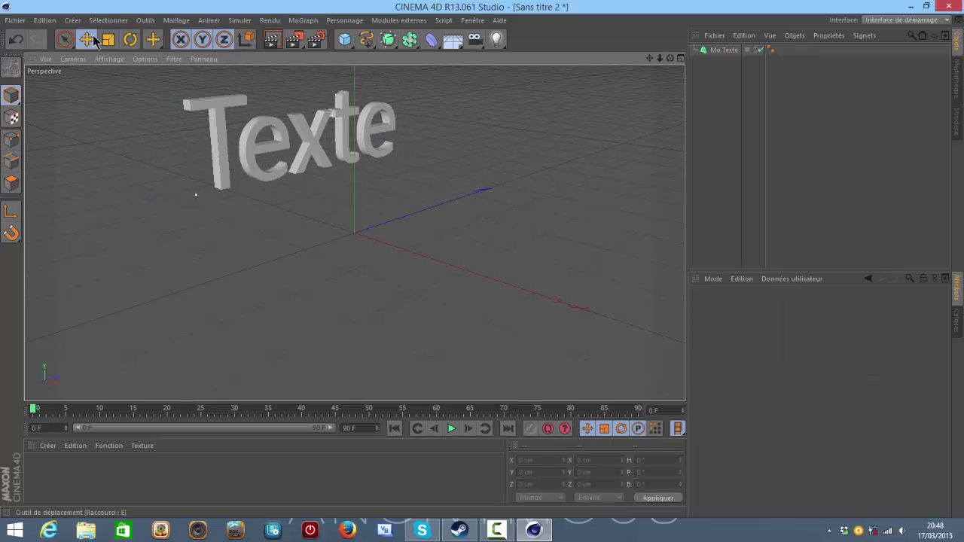
Move the text object lower and to the left
{"action": "left_click", "coordinate": [253, 145]}
{"action": "mouse_move", "coordinate": [251, 145]}
{"action": "left_mouse_down"}
{"action": "mouse_move", "coordinate": [175, 178]}
{"action": "mouse_move", "coordinate": [223, 202]}
{"action": "left_mouse_up"}
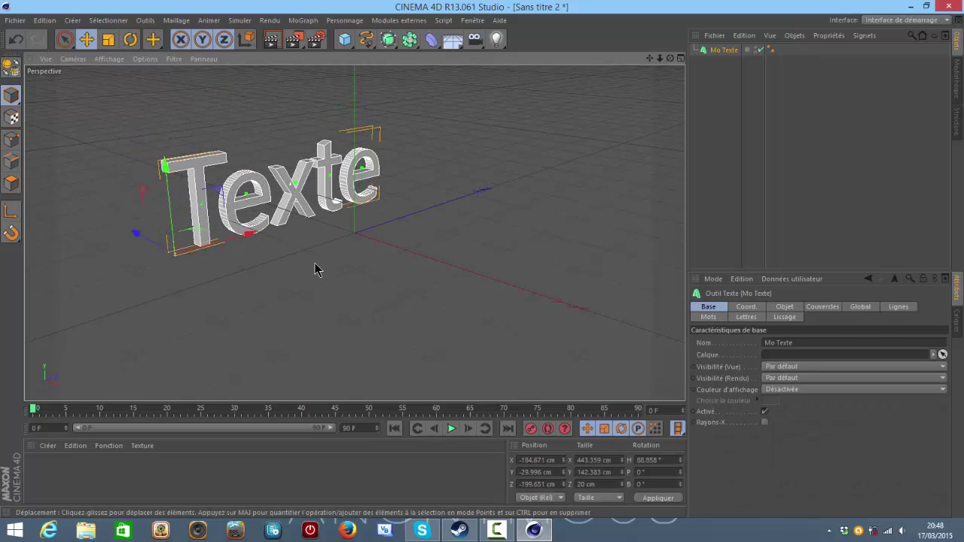
{"action": "left_click", "coordinate": [384, 315]}
{"action": "left_click", "coordinate": [306, 205]}
Change the text content from 'Texte' to 'Your' and shift it up and right
{"action": "left_click", "coordinate": [817, 343]}
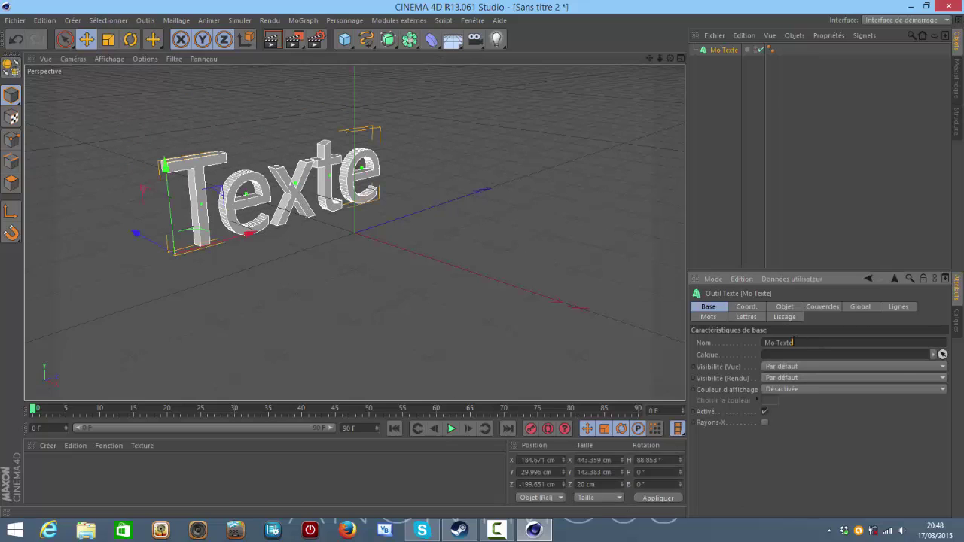
{"action": "left_click", "coordinate": [748, 308]}
{"action": "left_click", "coordinate": [785, 309]}
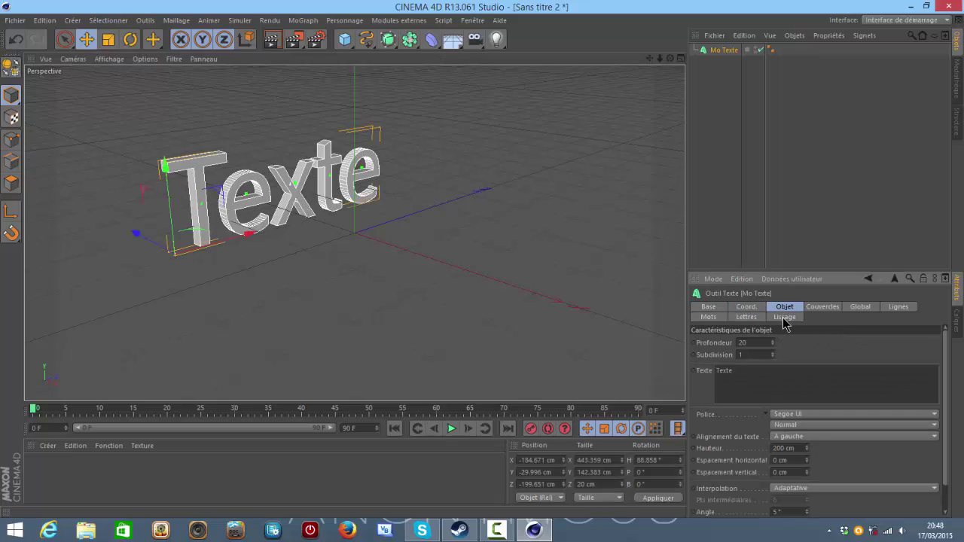
{"action": "double_click", "coordinate": [723, 370]}
{"action": "type", "text": "You"}
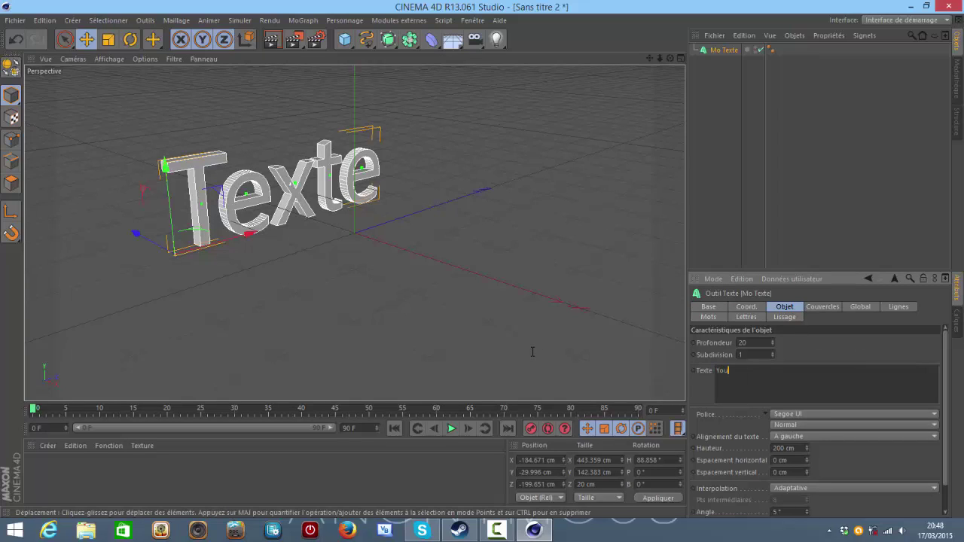
{"action": "type", "text": "T"}
{"action": "left_click", "coordinate": [571, 216]}
{"action": "left_click_drag", "start_coordinate": [293, 187], "coordinate": [321, 177]}
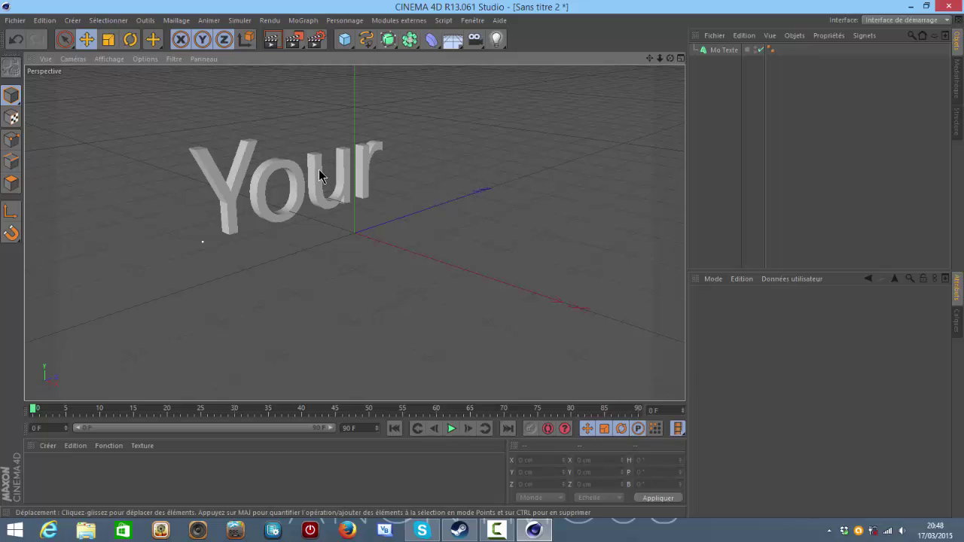
Move the 'Your' text slightly to the left
{"action": "left_click_drag", "start_coordinate": [320, 174], "coordinate": [300, 169]}
{"action": "scroll", "coordinate": [307, 172], "scroll_direction": "up", "scroll_amount": 3}
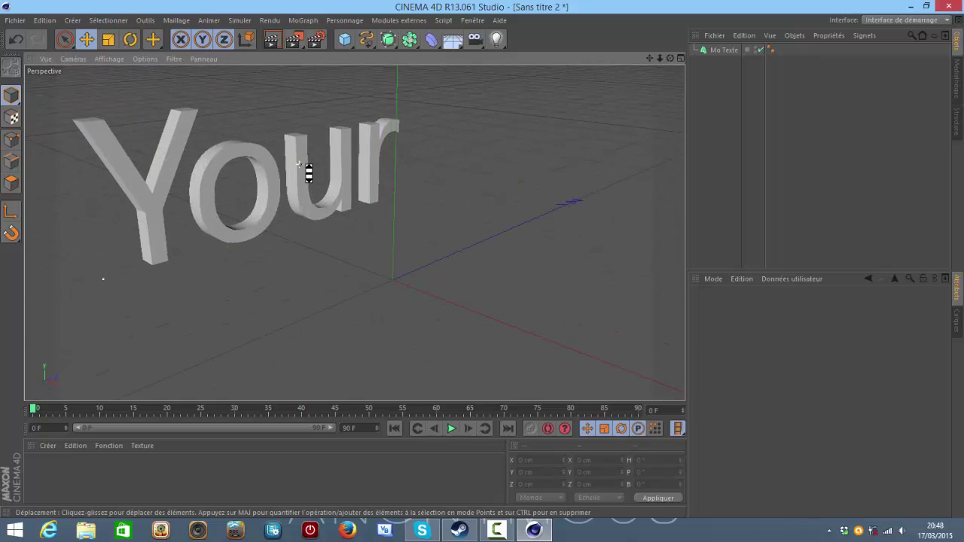
{"action": "scroll", "coordinate": [307, 172], "scroll_direction": "down", "scroll_amount": 4}
{"action": "scroll", "coordinate": [308, 172], "scroll_direction": "down", "scroll_amount": 2}
{"action": "scroll", "coordinate": [307, 172], "scroll_direction": "down", "scroll_amount": 2}
{"action": "scroll", "coordinate": [308, 172], "scroll_direction": "up", "scroll_amount": 1}
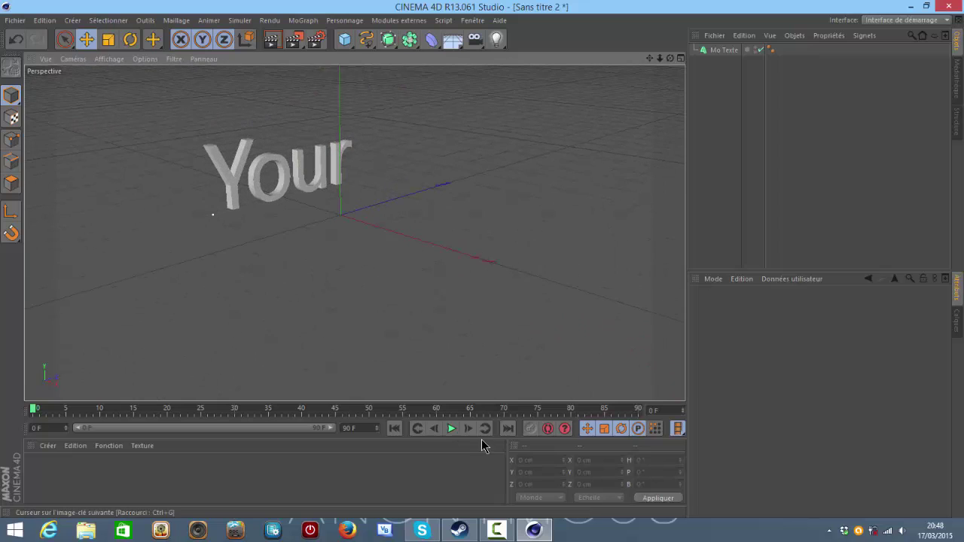
Play and stop the animation, returning the timeline to frame 0
{"action": "left_click", "coordinate": [452, 428]}
{"action": "left_click", "coordinate": [452, 428]}
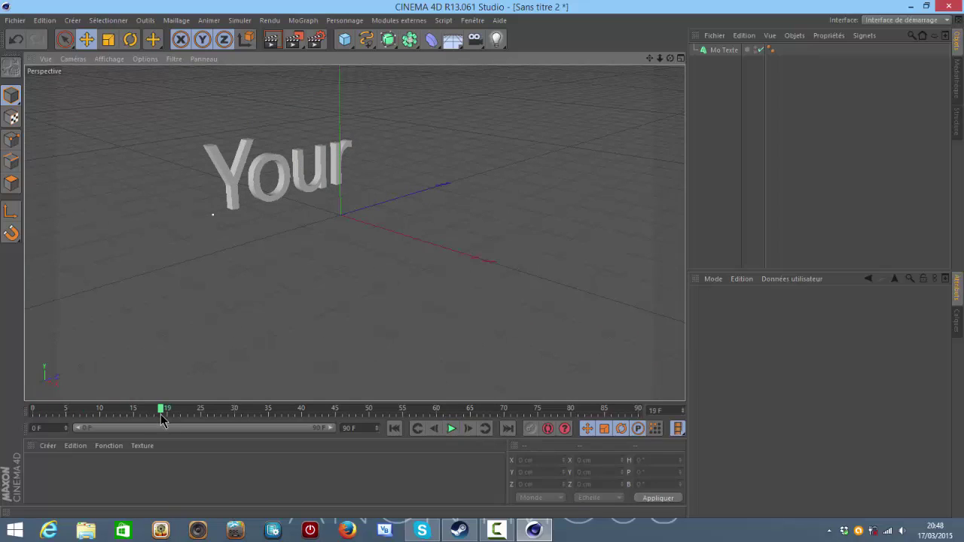
{"action": "left_click_drag", "start_coordinate": [163, 411], "coordinate": [32, 411]}
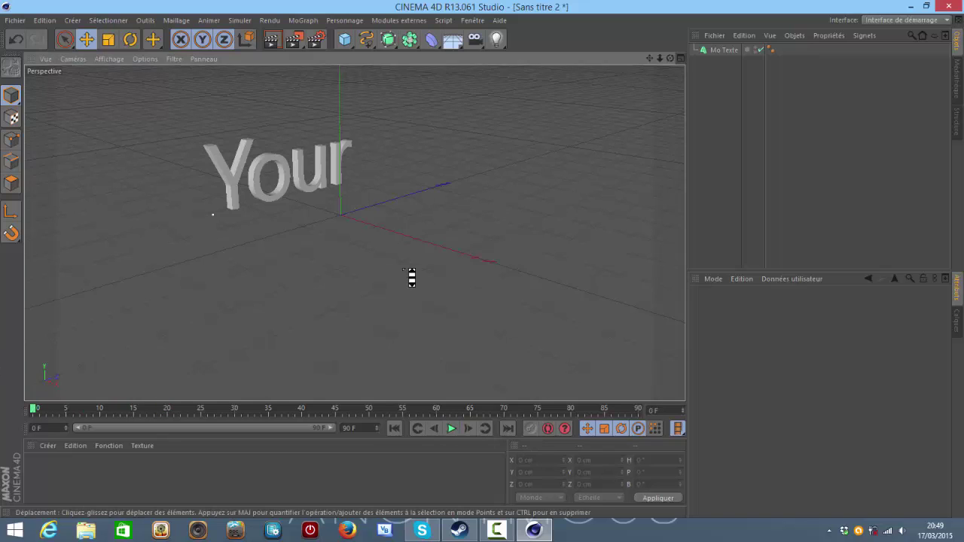
{"action": "scroll", "coordinate": [411, 276], "scroll_direction": "down", "scroll_amount": 3}
{"action": "left_click", "coordinate": [452, 429]}
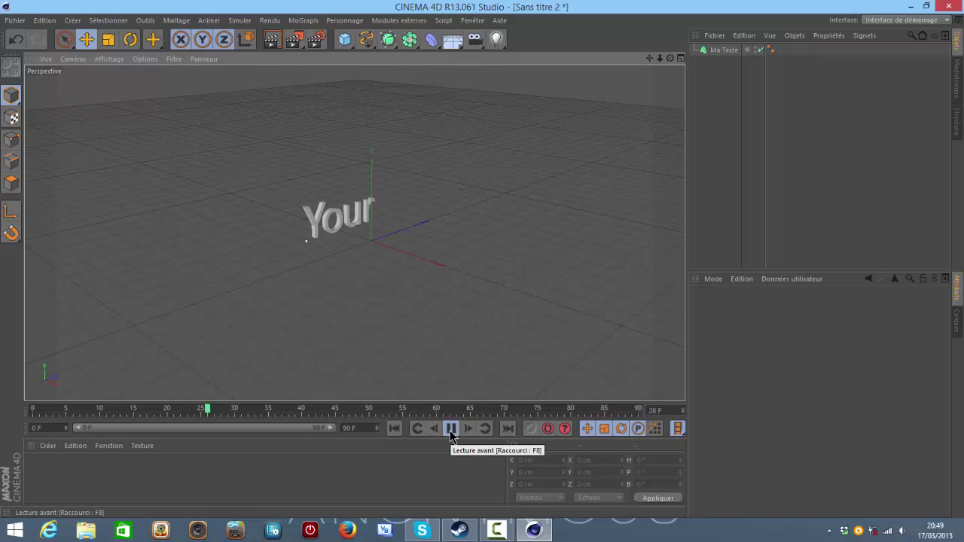
{"action": "left_click", "coordinate": [452, 428]}
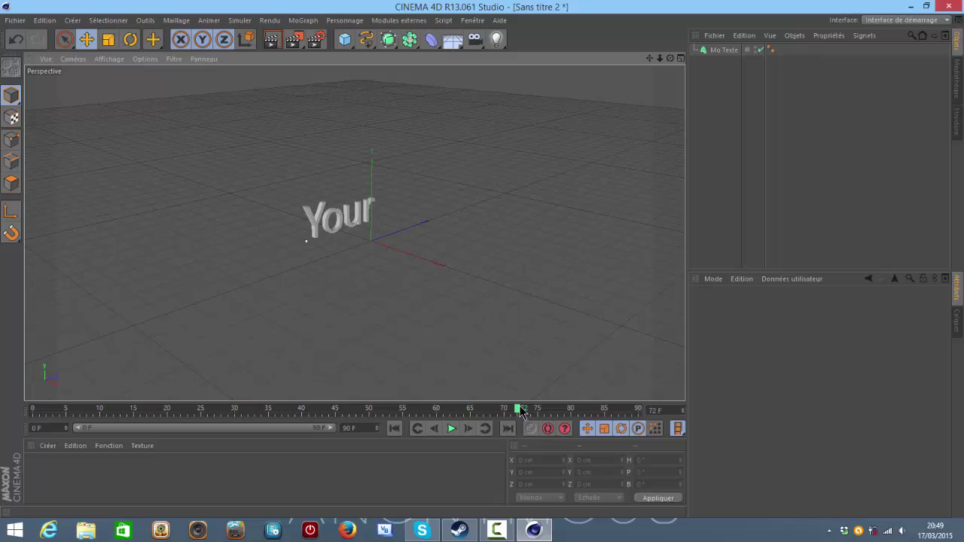
{"action": "key", "text": "shift+f"}
Nudge the 'Your' text down and right to about X −170, Y −14, Z −178 cm
{"action": "left_click_drag", "start_coordinate": [333, 243], "coordinate": [335, 252], "text": "alt"}
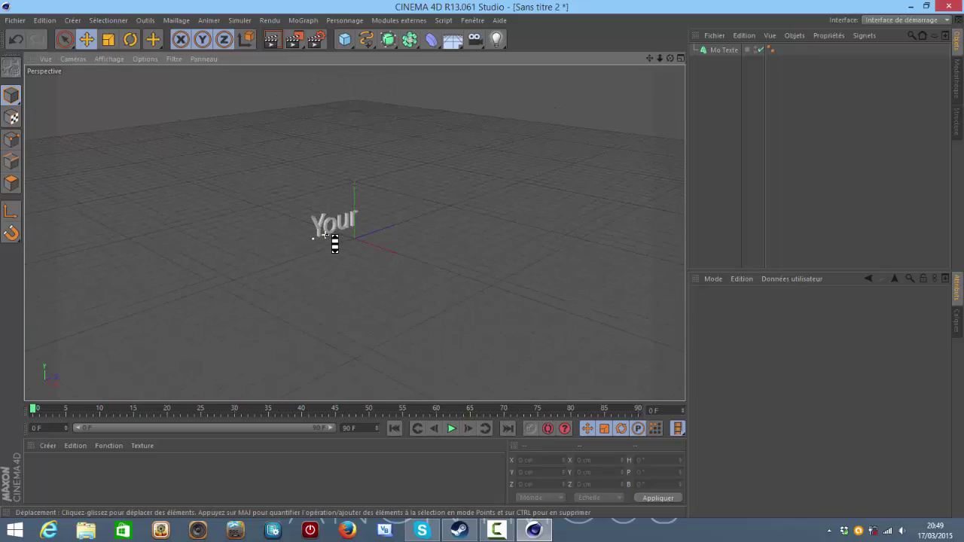
{"action": "right_click_drag", "start_coordinate": [336, 254], "coordinate": [334, 229], "text": "alt"}
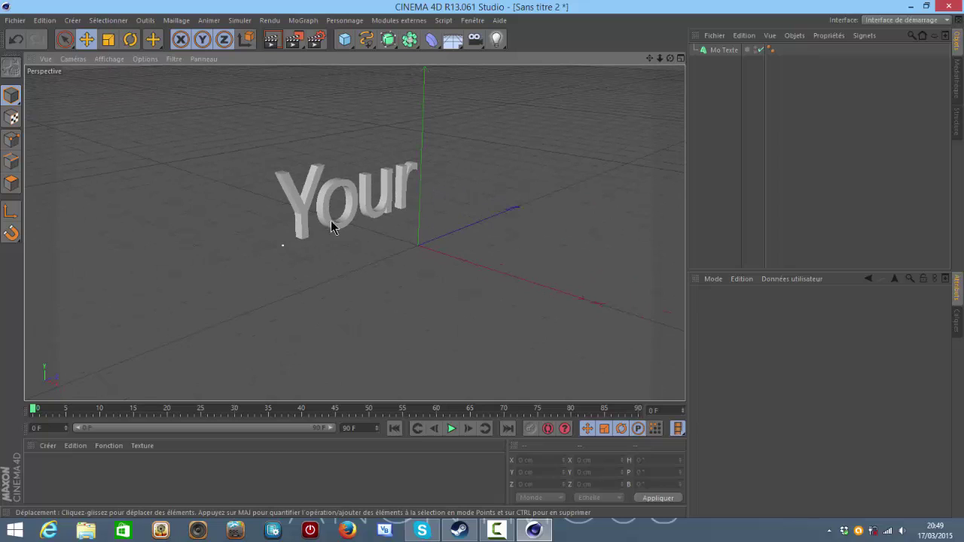
{"action": "left_click", "coordinate": [334, 228]}
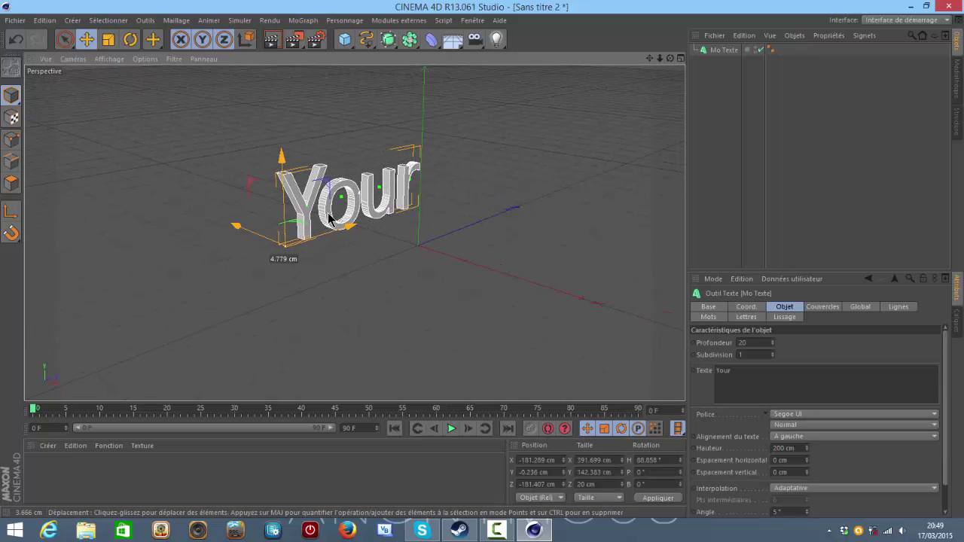
{"action": "left_click", "coordinate": [439, 351]}
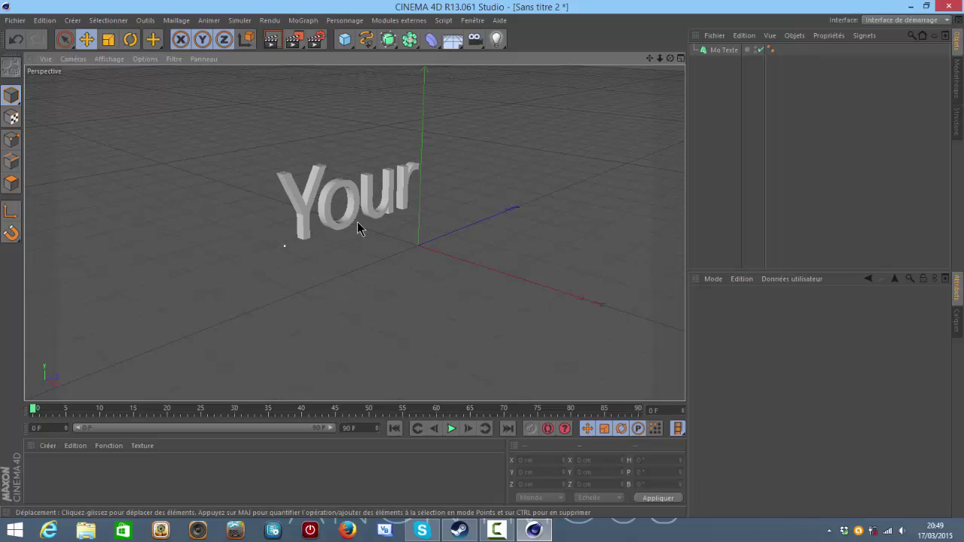
{"action": "left_click_drag", "start_coordinate": [374, 209], "coordinate": [379, 218]}
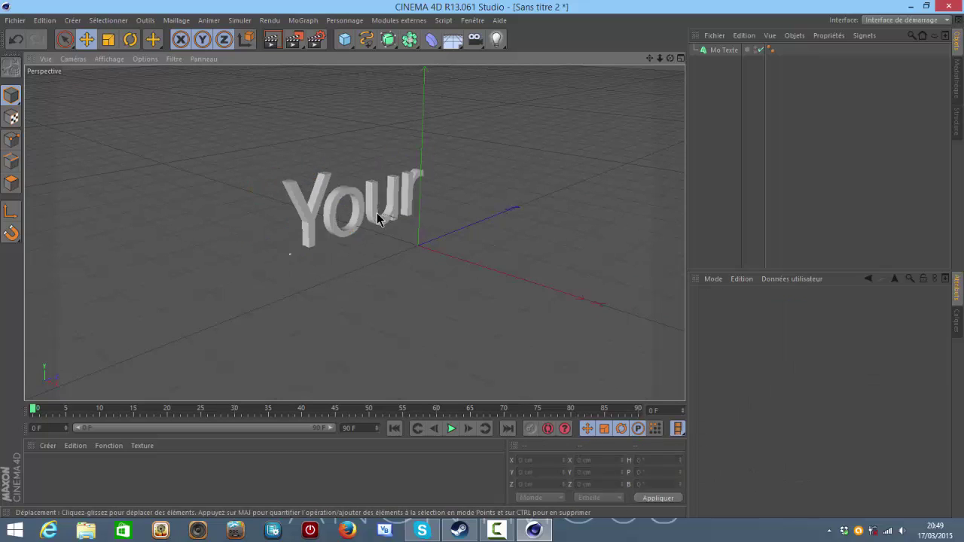
{"action": "left_click", "coordinate": [315, 212]}
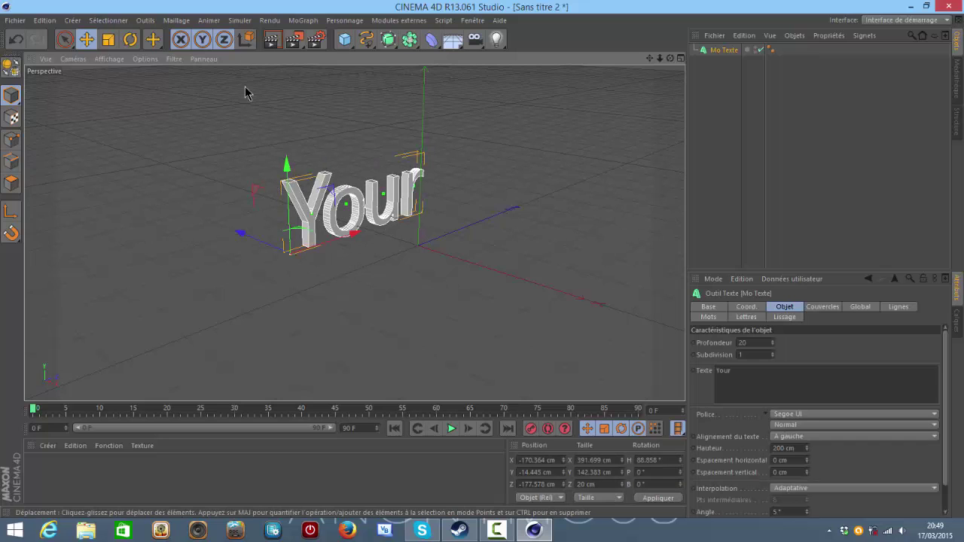
{"action": "left_click", "coordinate": [130, 39]}
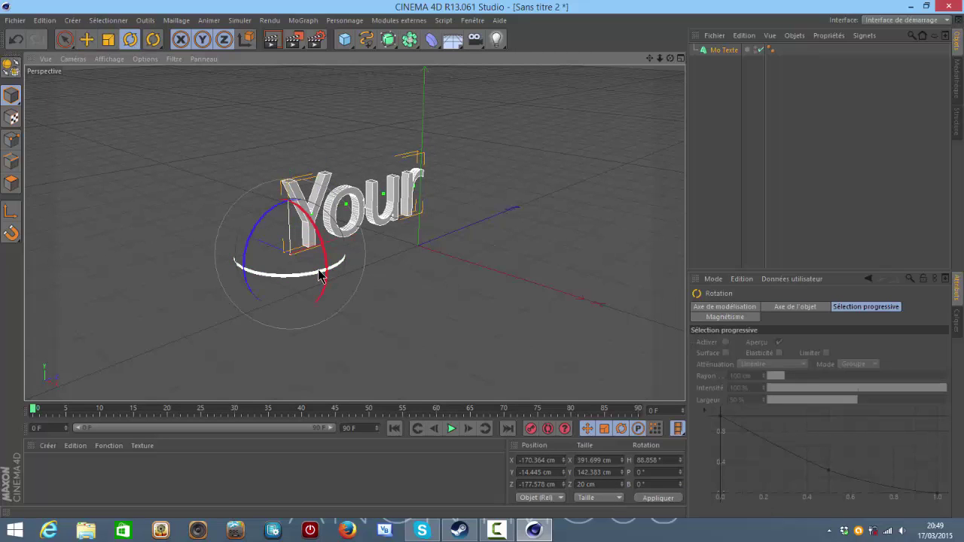
Rotate the 'Your' text to heading 40.8° with a 6.4° pitch tilt
{"action": "left_click_drag", "start_coordinate": [319, 276], "coordinate": [286, 264]}
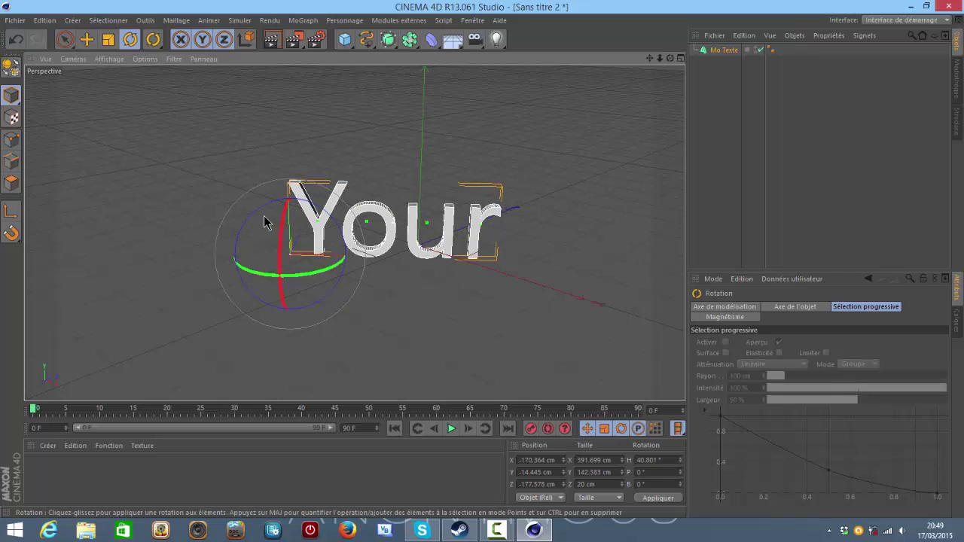
{"action": "left_click_drag", "start_coordinate": [287, 226], "coordinate": [286, 209]}
{"action": "left_click", "coordinate": [499, 166]}
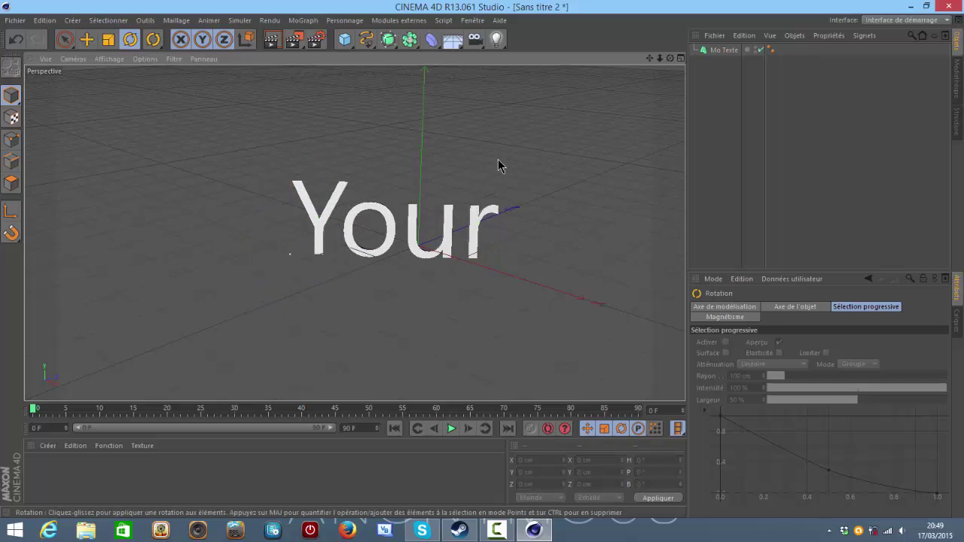
{"action": "left_click", "coordinate": [391, 230]}
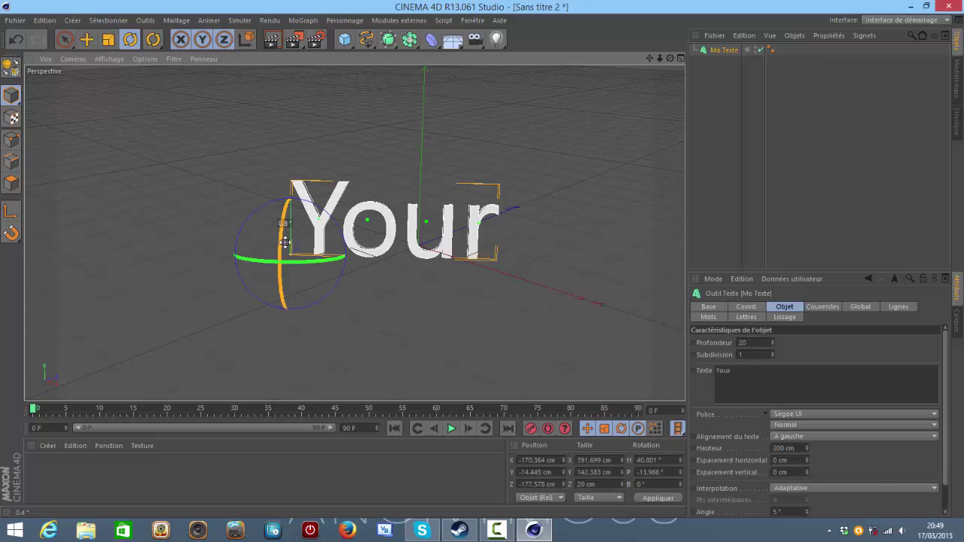
{"action": "left_click_drag", "start_coordinate": [280, 236], "coordinate": [283, 269]}
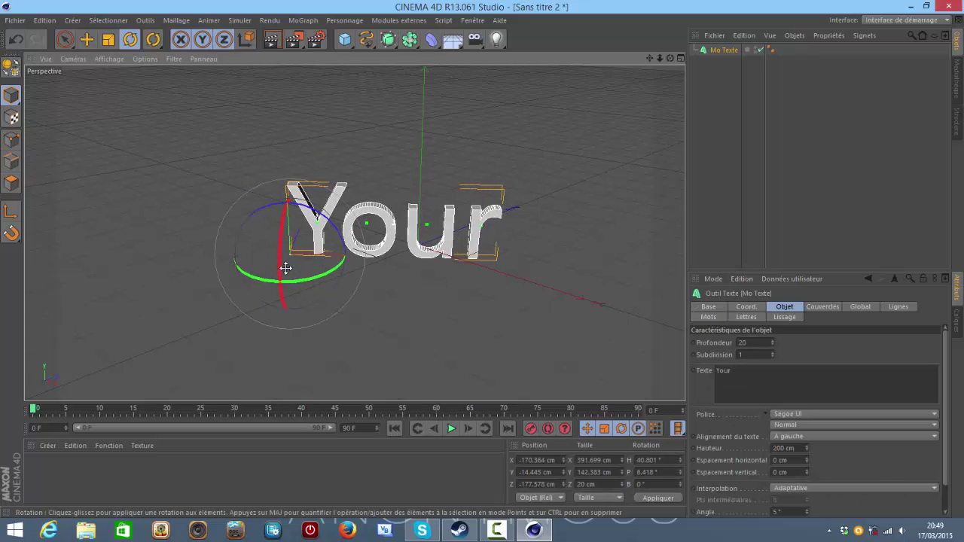
{"action": "left_click", "coordinate": [469, 329]}
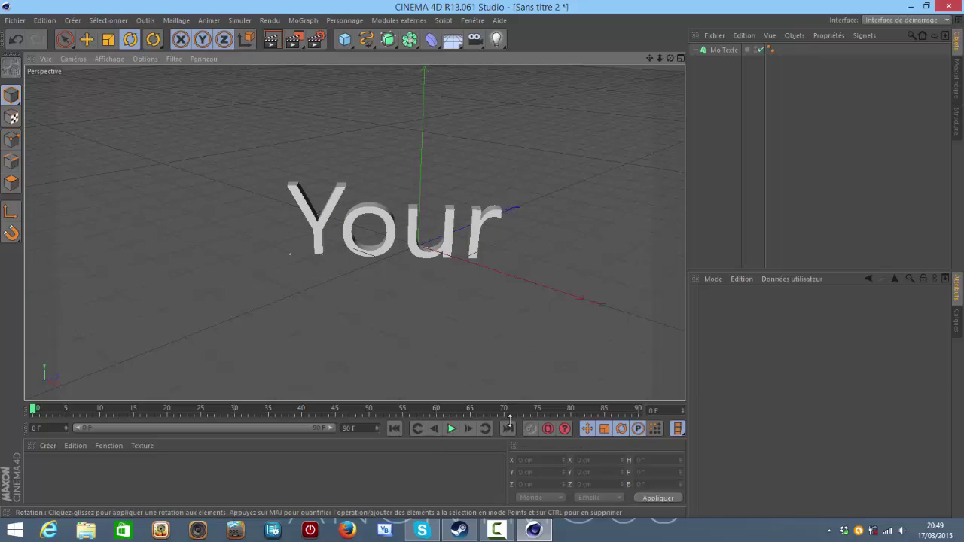
{"action": "left_click", "coordinate": [455, 229]}
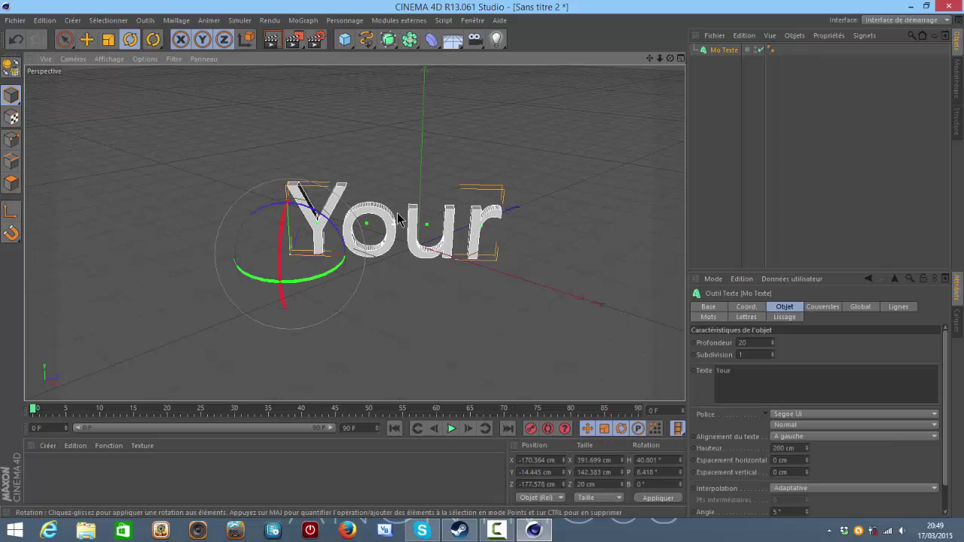
Move the 'Your' text up and left to about X −224, Y 40, Z −204 cm
{"action": "left_click", "coordinate": [87, 40]}
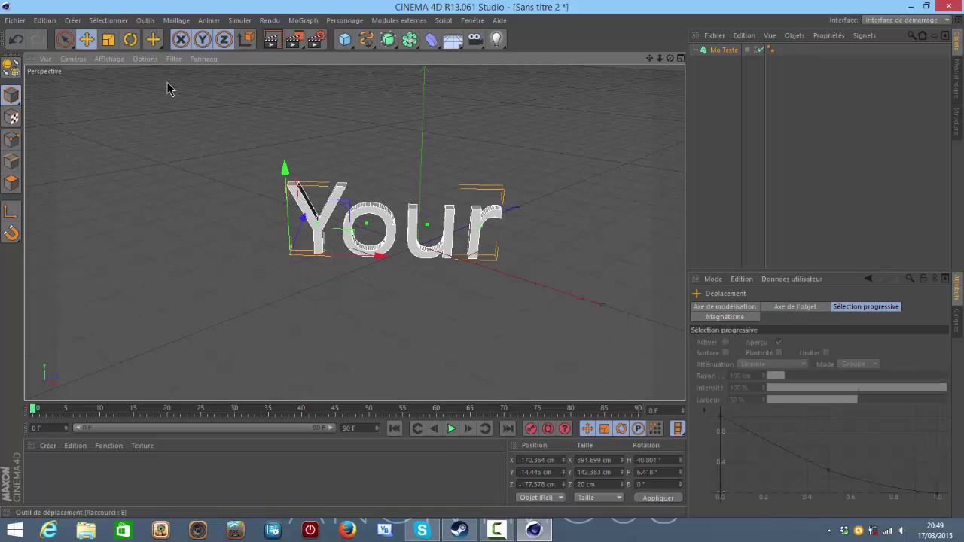
{"action": "left_click_drag", "start_coordinate": [389, 226], "coordinate": [358, 193]}
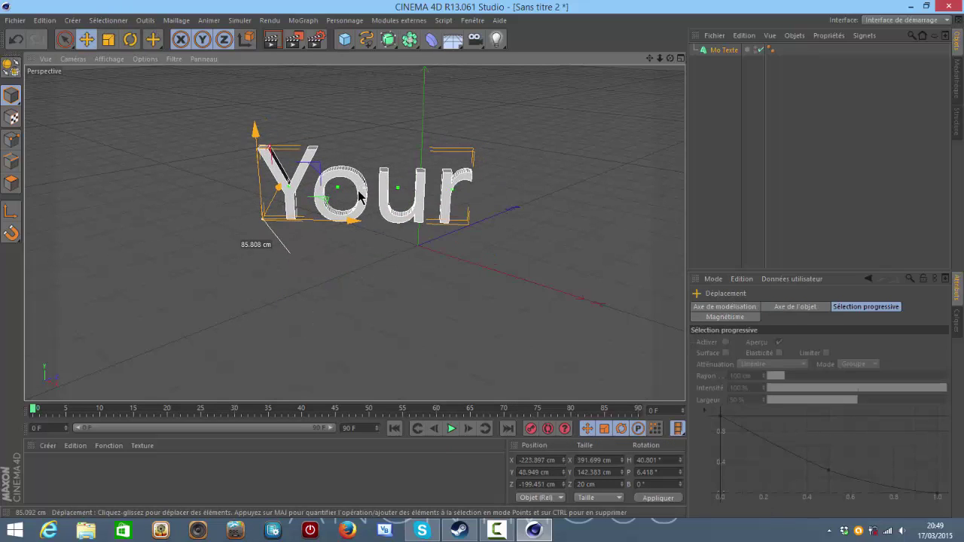
{"action": "left_click", "coordinate": [450, 299]}
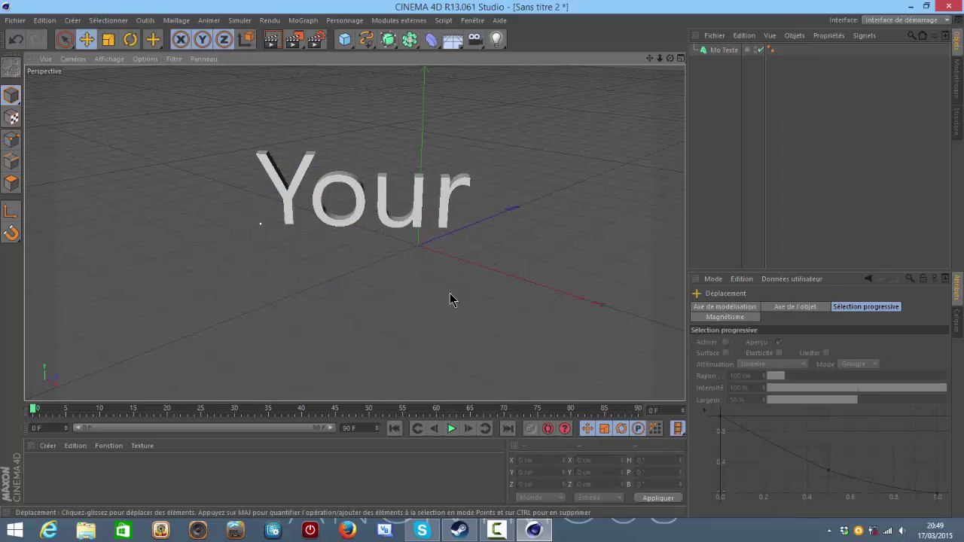
{"action": "left_click", "coordinate": [415, 200]}
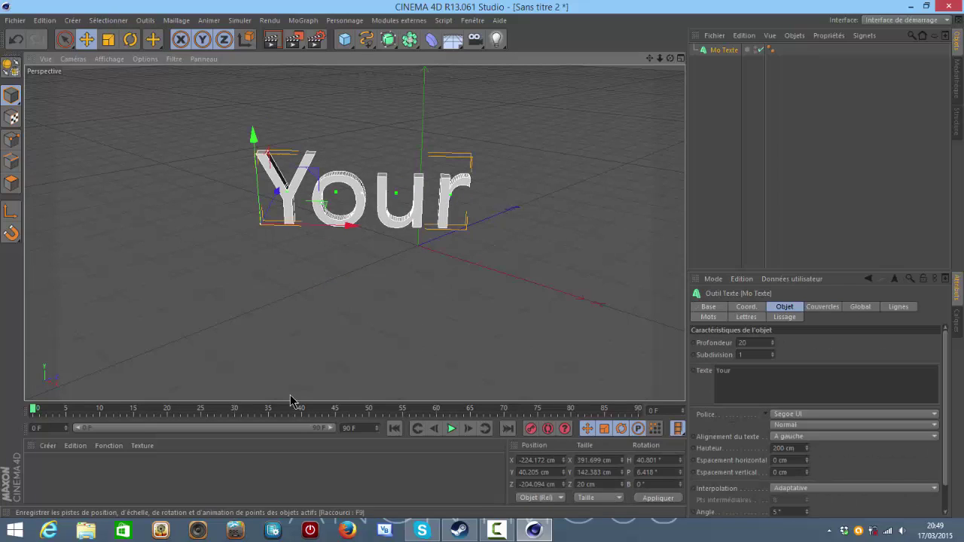
Scrub the timeline to frames 14 and 46, then stop playback at frame 0
{"action": "left_click_drag", "start_coordinate": [34, 413], "coordinate": [161, 419]}
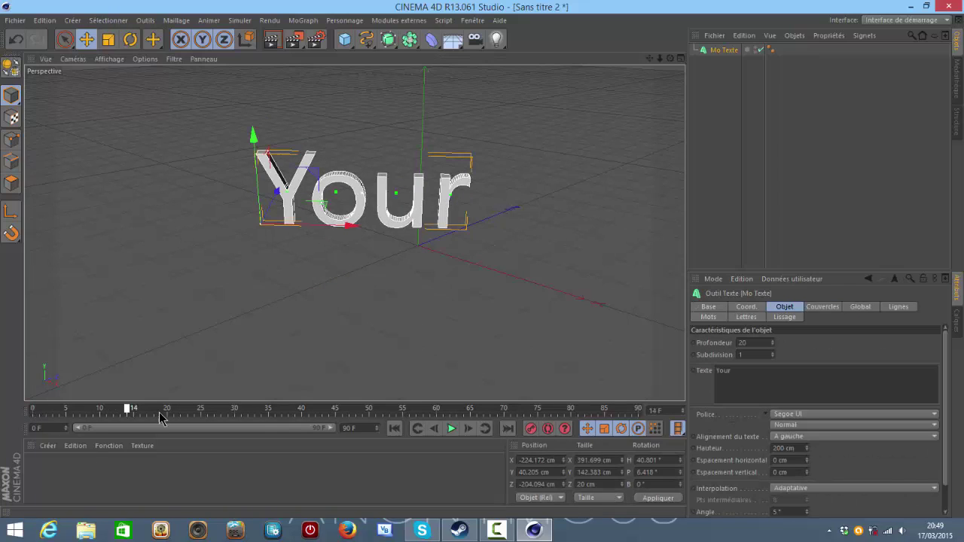
{"action": "mouse_move", "coordinate": [363, 422]}
{"action": "left_mouse_down"}
{"action": "mouse_move", "coordinate": [337, 421]}
{"action": "mouse_move", "coordinate": [407, 422]}
{"action": "mouse_move", "coordinate": [335, 427]}
{"action": "left_mouse_up"}
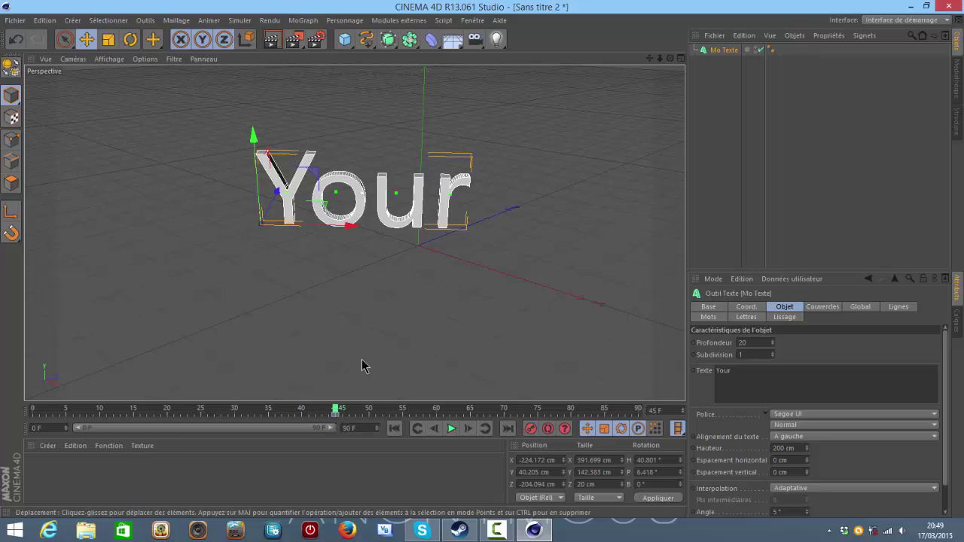
{"action": "left_click_drag", "start_coordinate": [334, 406], "coordinate": [3, 390]}
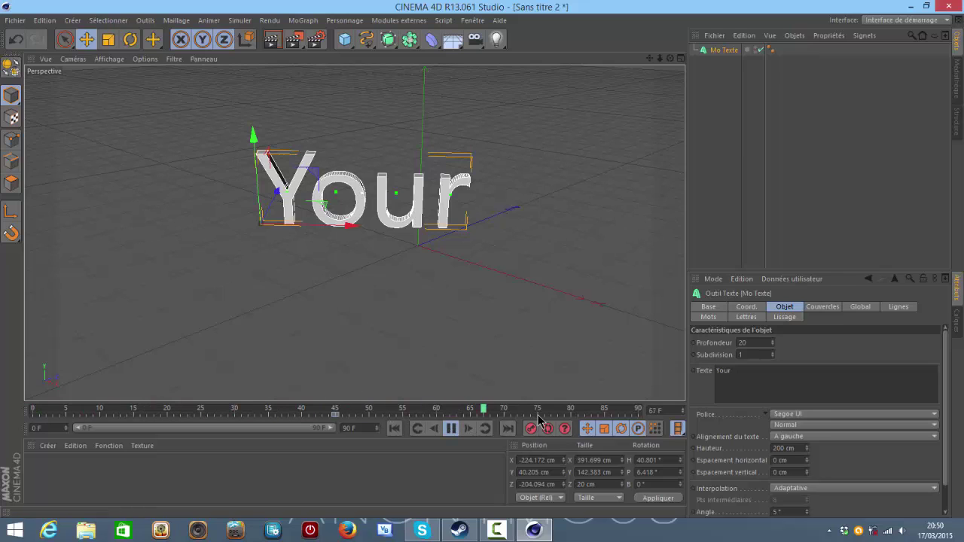
{"action": "left_click", "coordinate": [452, 428]}
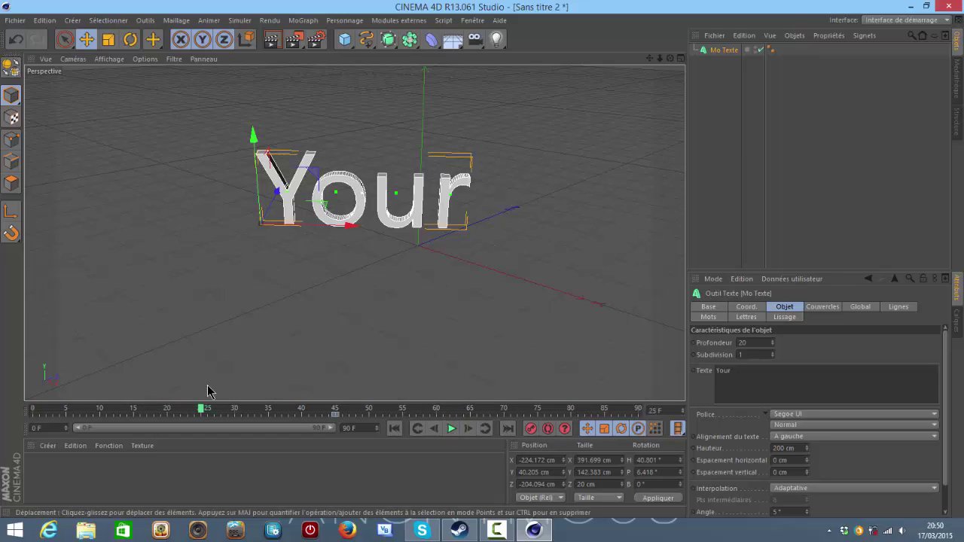
{"action": "left_click_drag", "start_coordinate": [202, 409], "coordinate": [2, 413]}
Reselect the Mo Texte object and browse its context options without changing anything
{"action": "left_click", "coordinate": [130, 39]}
{"action": "left_click", "coordinate": [281, 239]}
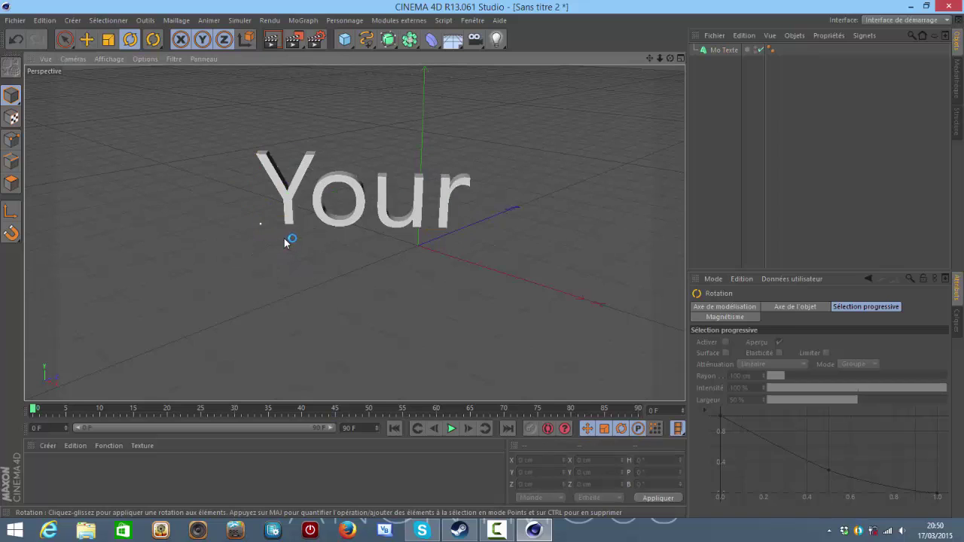
{"action": "left_click", "coordinate": [294, 205]}
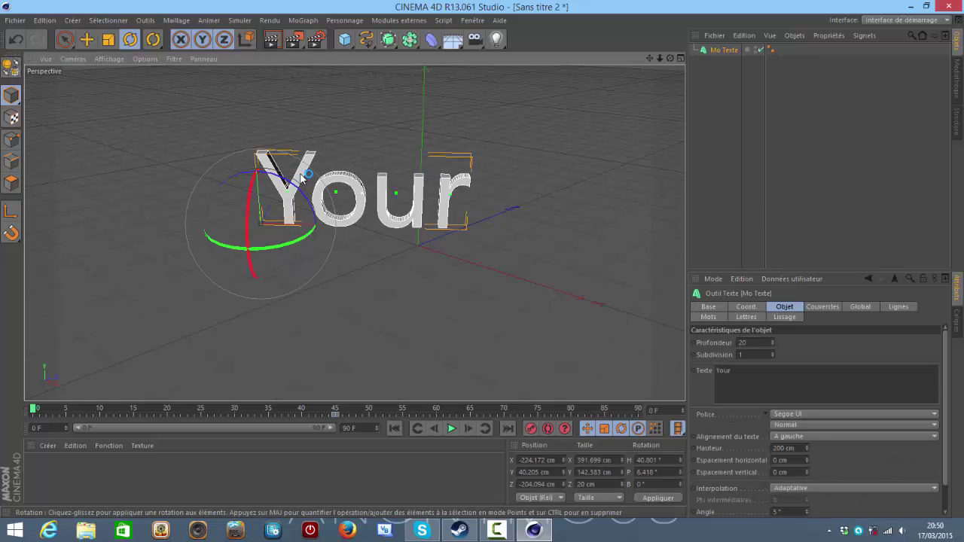
{"action": "right_click", "coordinate": [715, 51]}
{"action": "left_click", "coordinate": [702, 51]}
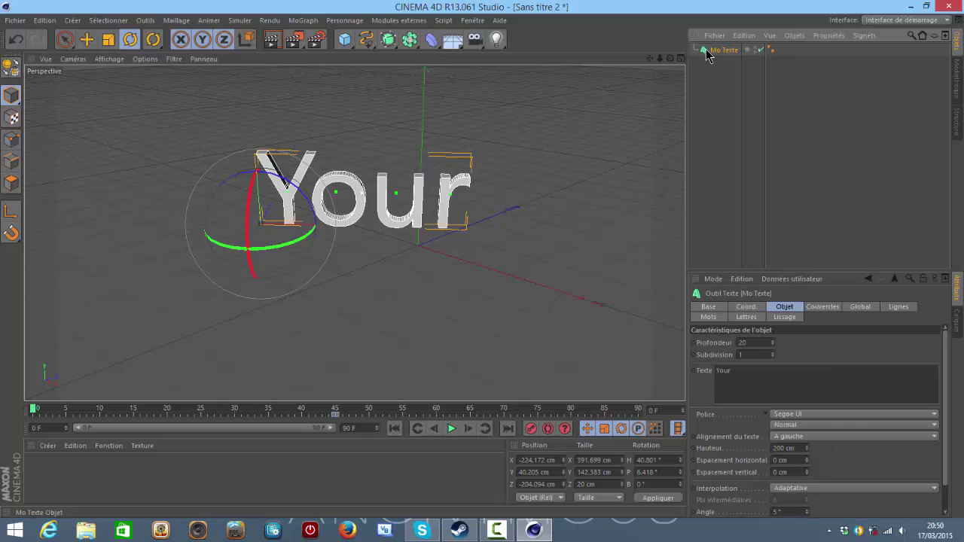
{"action": "right_click", "coordinate": [719, 56]}
{"action": "left_click", "coordinate": [717, 54]}
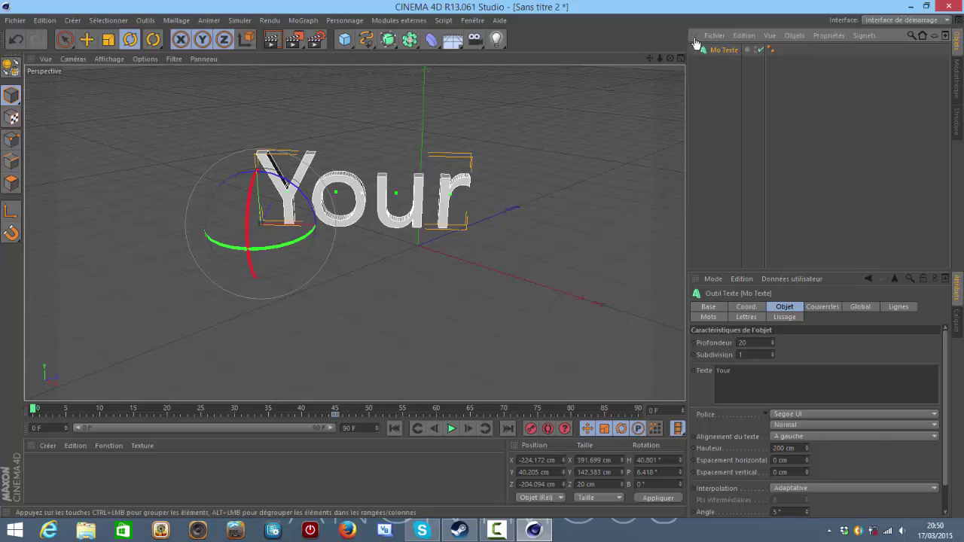
Inspect the Lissage tag and Mo Texte settings (text Your, depth 20), keeping the name Mo Texte
{"action": "left_click", "coordinate": [695, 37]}
{"action": "left_click", "coordinate": [694, 38]}
{"action": "left_click", "coordinate": [762, 52]}
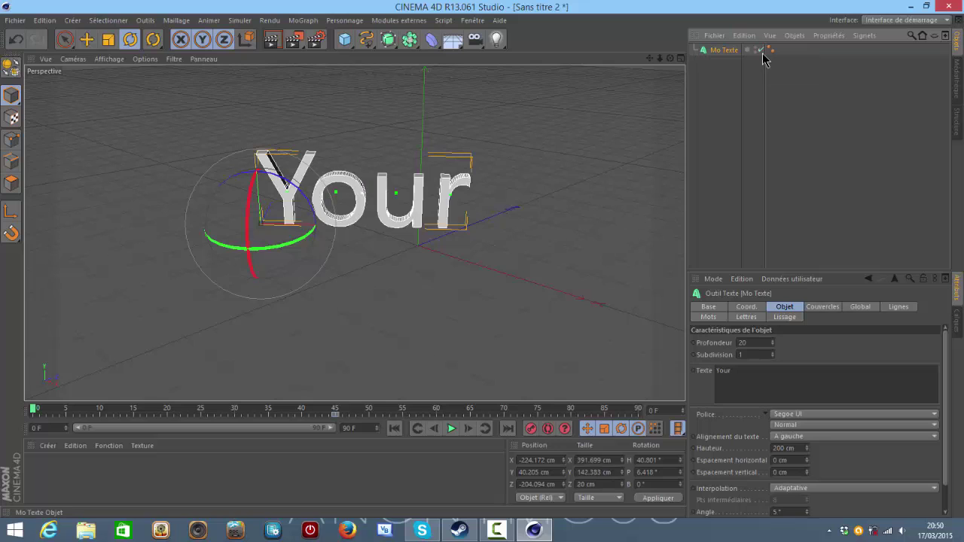
{"action": "left_click", "coordinate": [771, 50]}
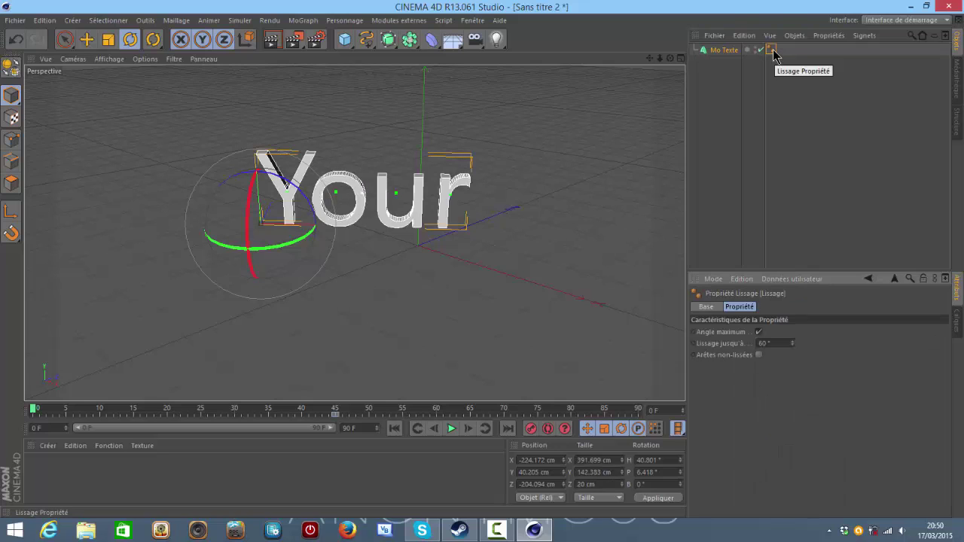
{"action": "left_click", "coordinate": [738, 52]}
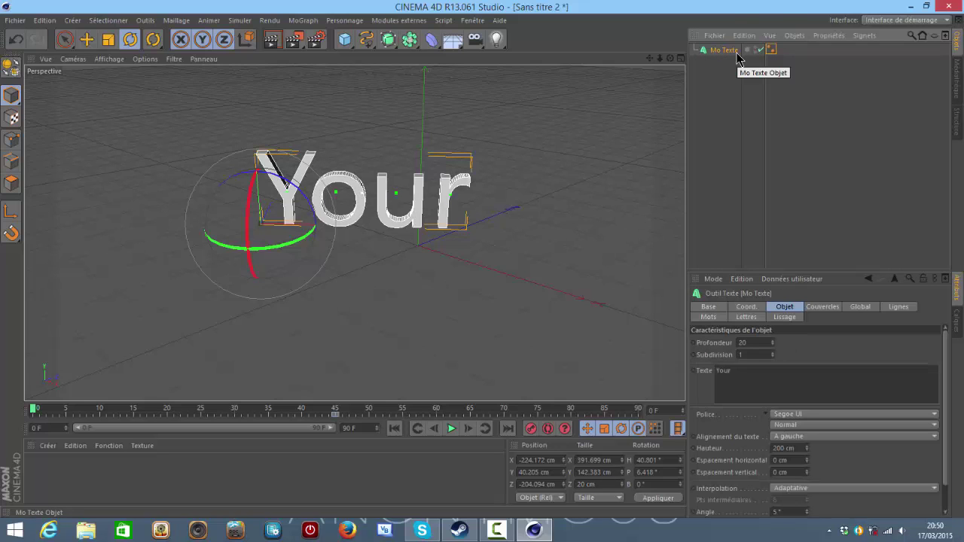
{"action": "double_click", "coordinate": [738, 53]}
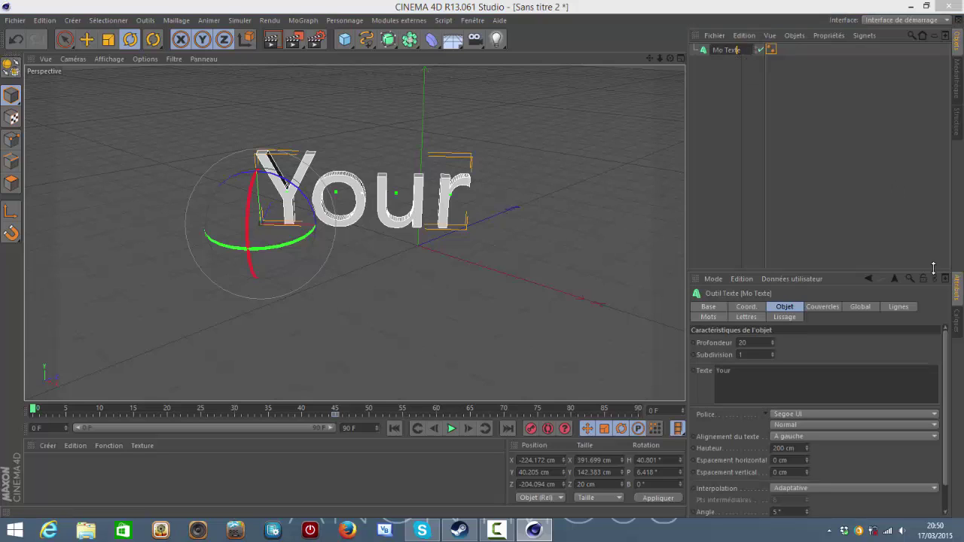
{"action": "key", "text": "Return"}
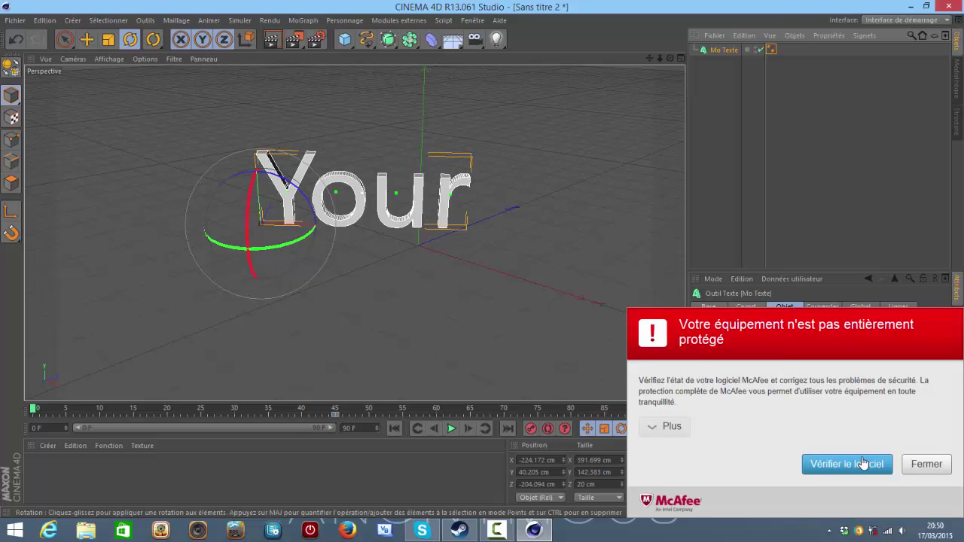
Dismiss the McAfee popup, tumble Your to H 10.7°, P −36.5°, and move it off-screen left near X −756, Z −649
{"action": "left_click", "coordinate": [927, 464]}
{"action": "left_click_drag", "start_coordinate": [245, 256], "coordinate": [279, 228]}
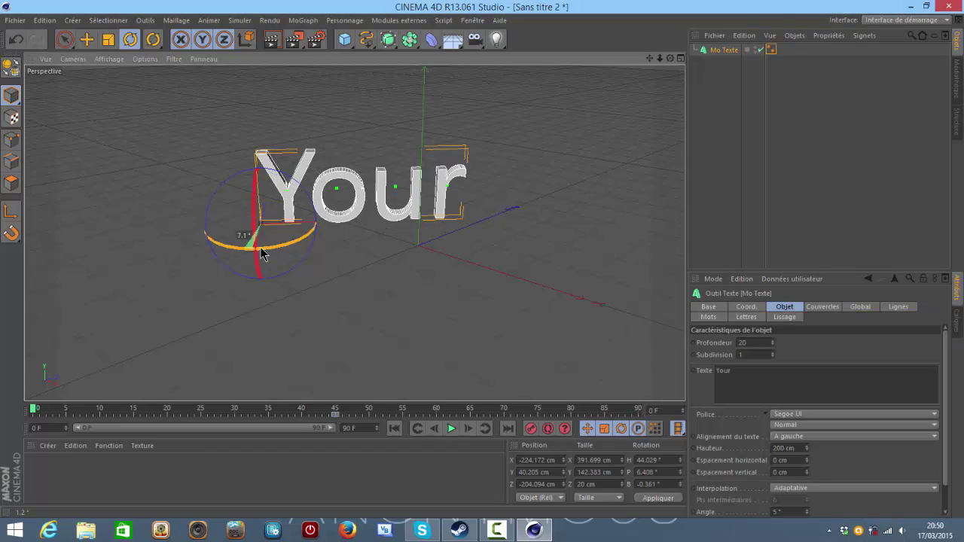
{"action": "left_click_drag", "start_coordinate": [236, 167], "coordinate": [298, 243]}
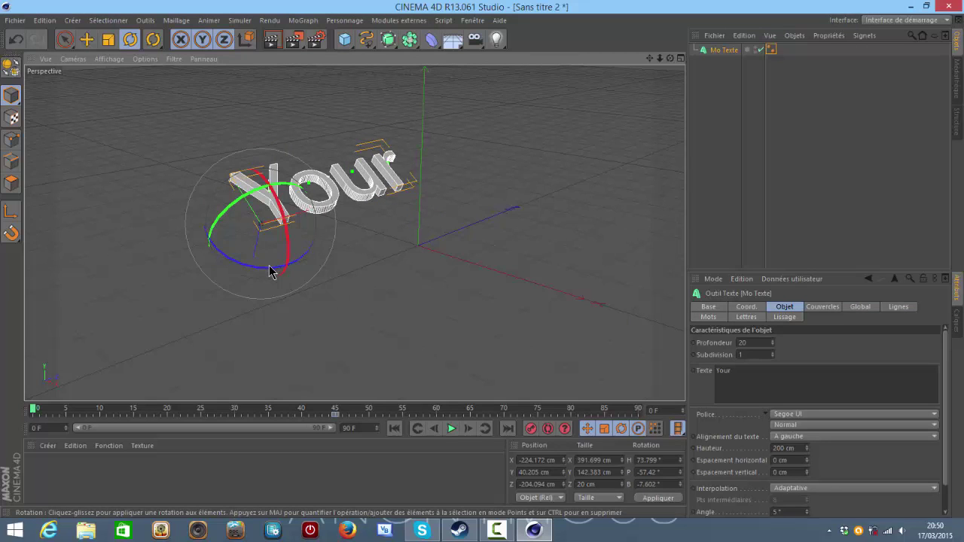
{"action": "left_click_drag", "start_coordinate": [271, 272], "coordinate": [322, 275]}
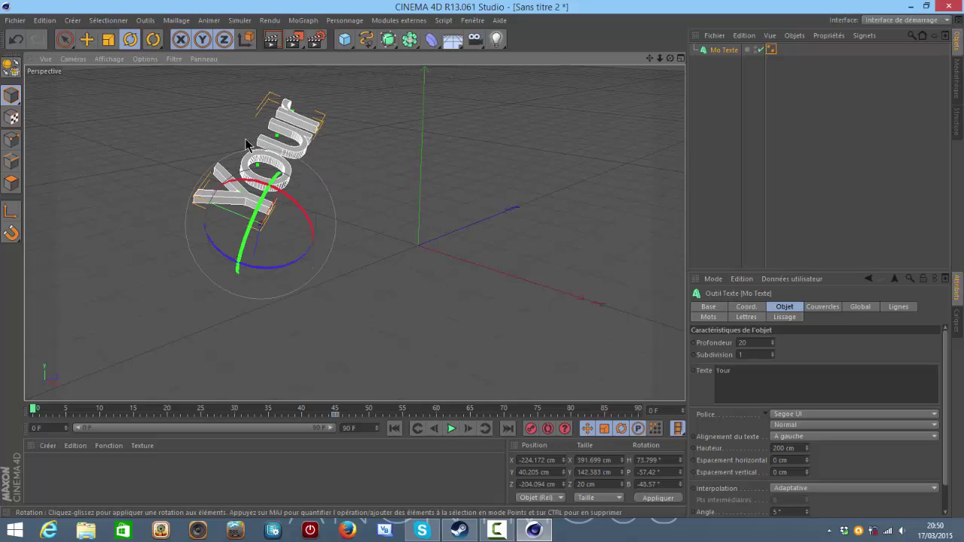
{"action": "mouse_move", "coordinate": [289, 176]}
{"action": "left_mouse_down"}
{"action": "mouse_move", "coordinate": [218, 192]}
{"action": "mouse_move", "coordinate": [215, 172]}
{"action": "left_mouse_up"}
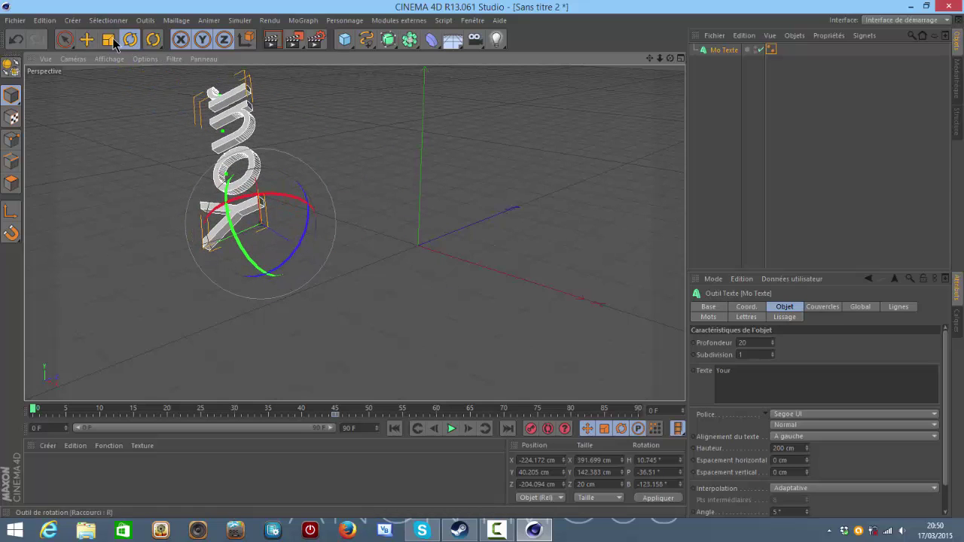
{"action": "left_click", "coordinate": [87, 39]}
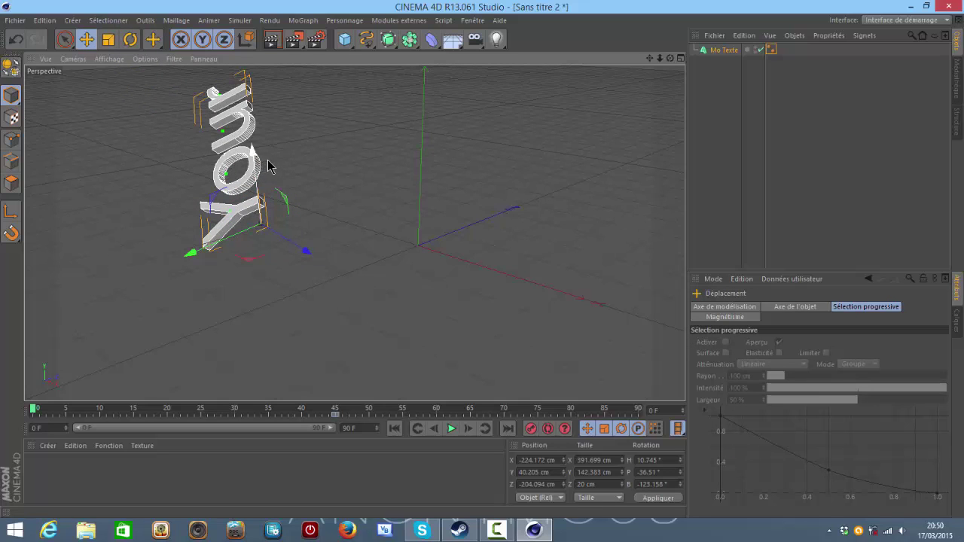
{"action": "left_click_drag", "start_coordinate": [205, 167], "coordinate": [30, 154]}
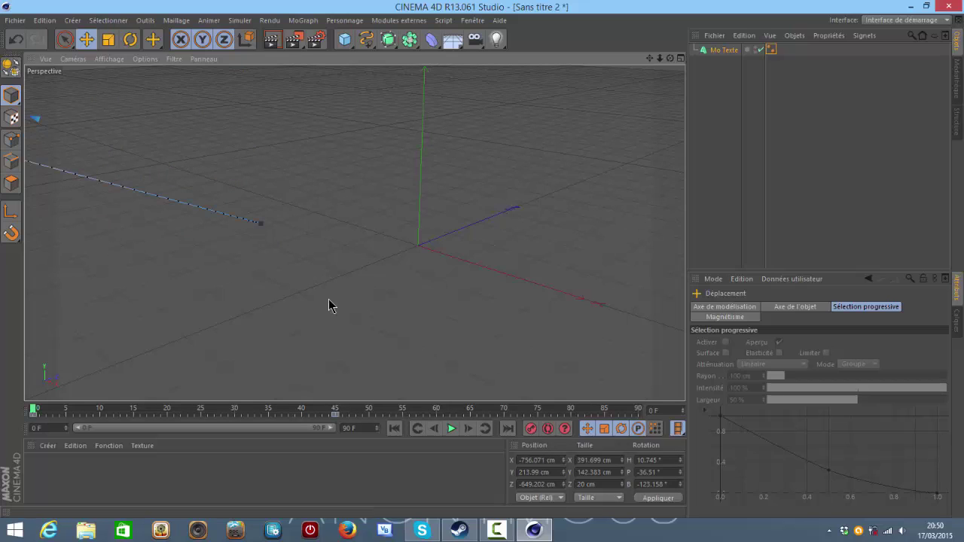
Preview the fly-in playback, stopping around 82F, then set the playhead back to frame 80
{"action": "left_click", "coordinate": [451, 429]}
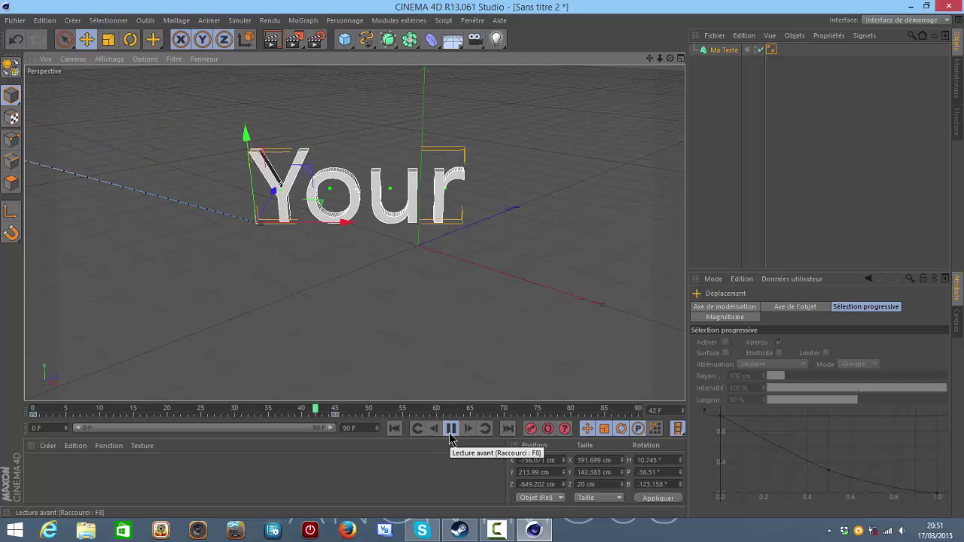
{"action": "left_click", "coordinate": [451, 429]}
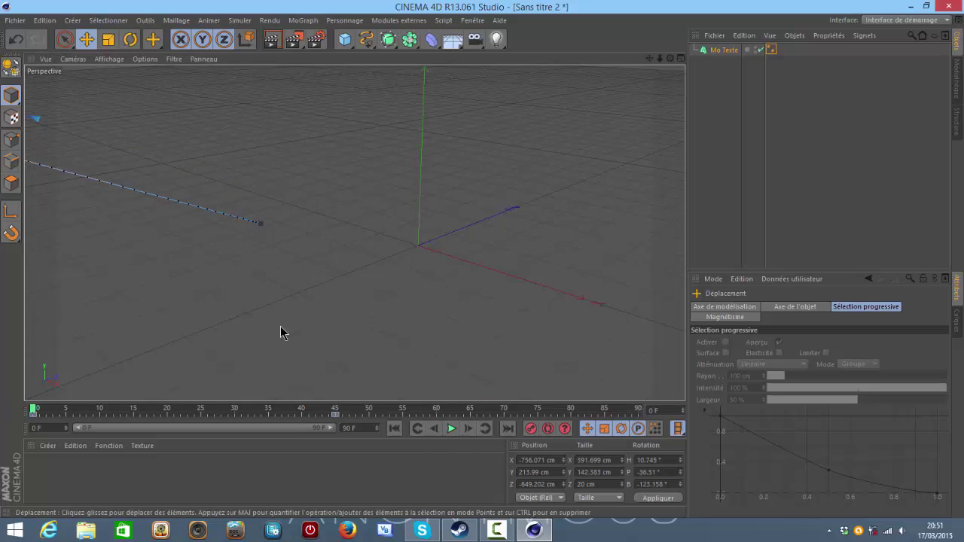
{"action": "left_click", "coordinate": [451, 429]}
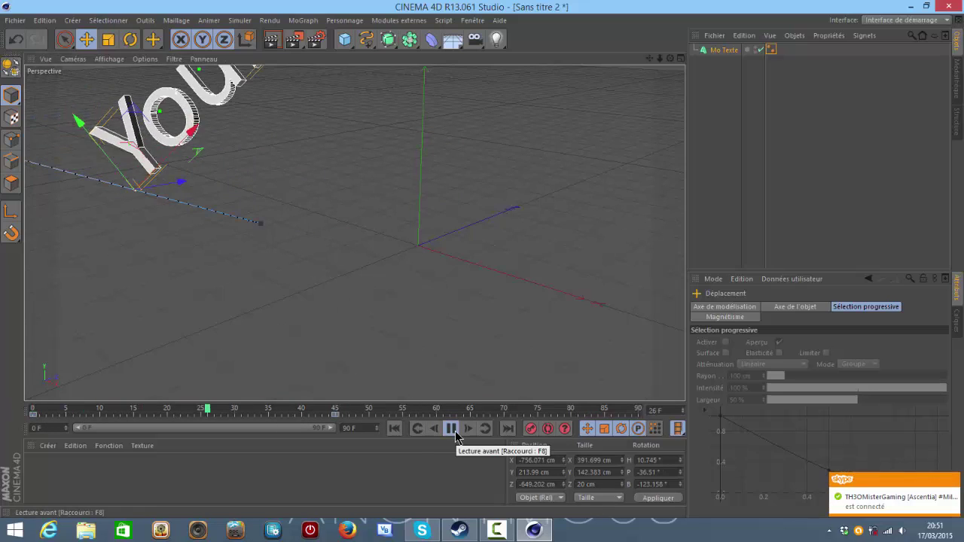
{"action": "left_click", "coordinate": [454, 432]}
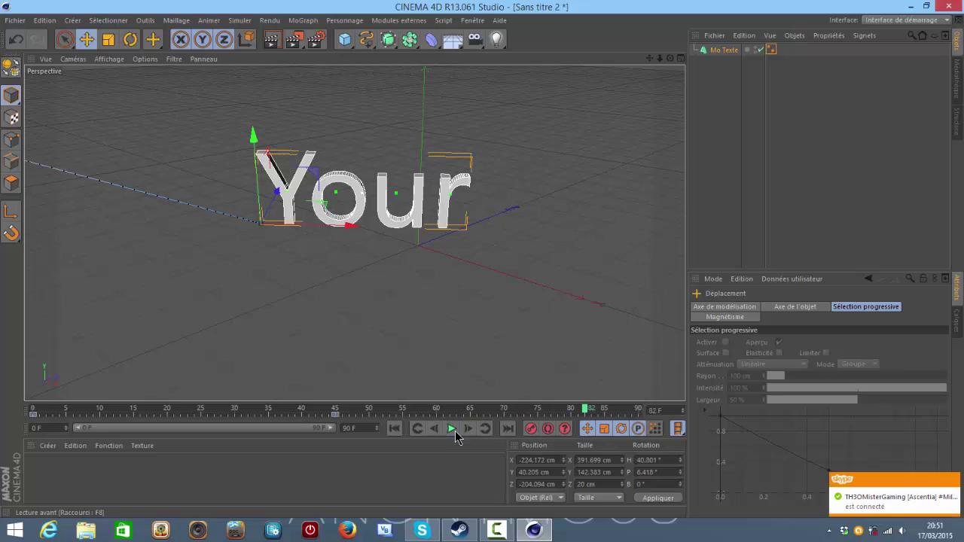
{"action": "left_click_drag", "start_coordinate": [592, 413], "coordinate": [573, 413]}
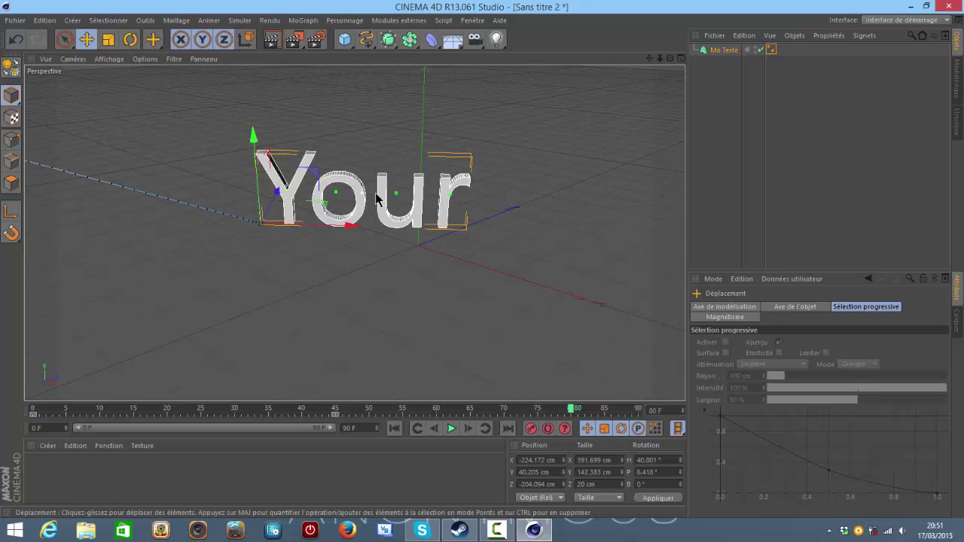
Spin the Your text around its heading across frames 80–87 until it reads correctly again
{"action": "left_click", "coordinate": [130, 39]}
{"action": "mouse_move", "coordinate": [287, 243]}
{"action": "left_mouse_down"}
{"action": "mouse_move", "coordinate": [427, 193]}
{"action": "mouse_move", "coordinate": [132, 100]}
{"action": "mouse_move", "coordinate": [123, 108]}
{"action": "left_mouse_up"}
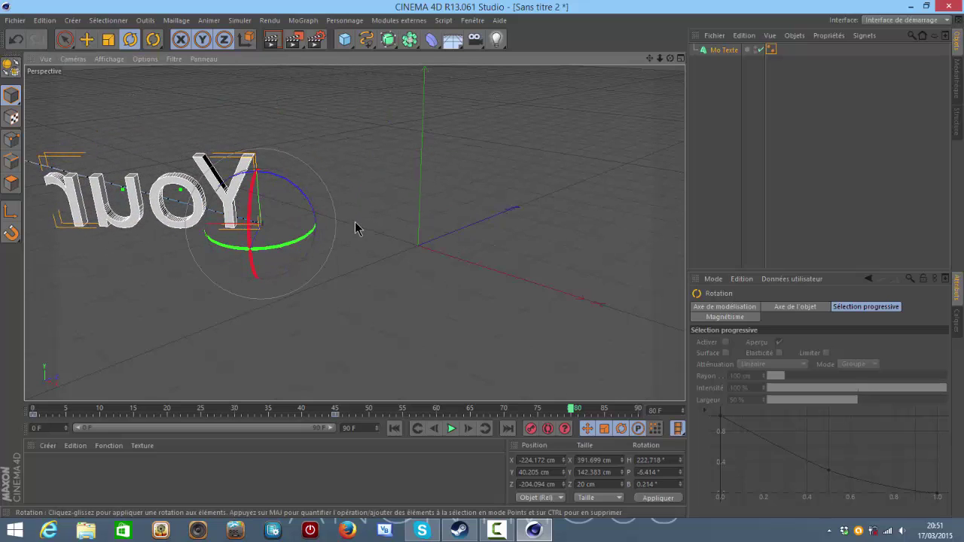
{"action": "left_click", "coordinate": [601, 413]}
{"action": "left_click", "coordinate": [582, 415]}
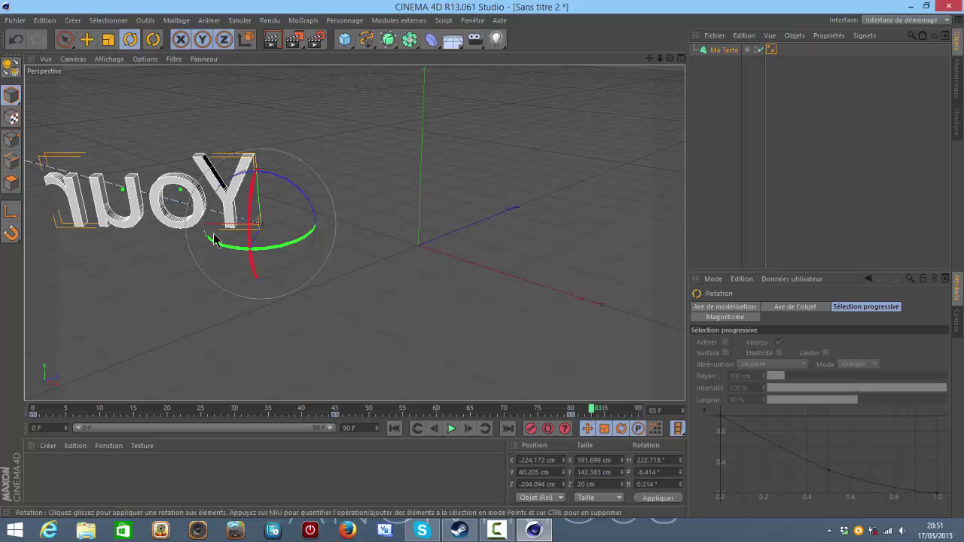
{"action": "mouse_move", "coordinate": [231, 241]}
{"action": "left_mouse_down"}
{"action": "mouse_move", "coordinate": [376, 254]}
{"action": "mouse_move", "coordinate": [420, 156]}
{"action": "mouse_move", "coordinate": [334, 70]}
{"action": "mouse_move", "coordinate": [404, 103]}
{"action": "mouse_move", "coordinate": [475, 211]}
{"action": "left_mouse_up"}
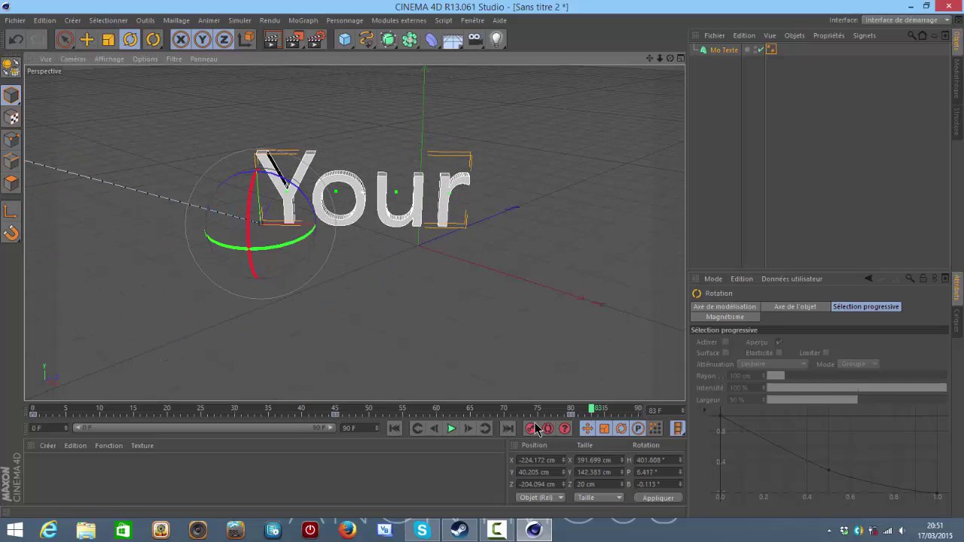
{"action": "left_click_drag", "start_coordinate": [603, 411], "coordinate": [611, 411]}
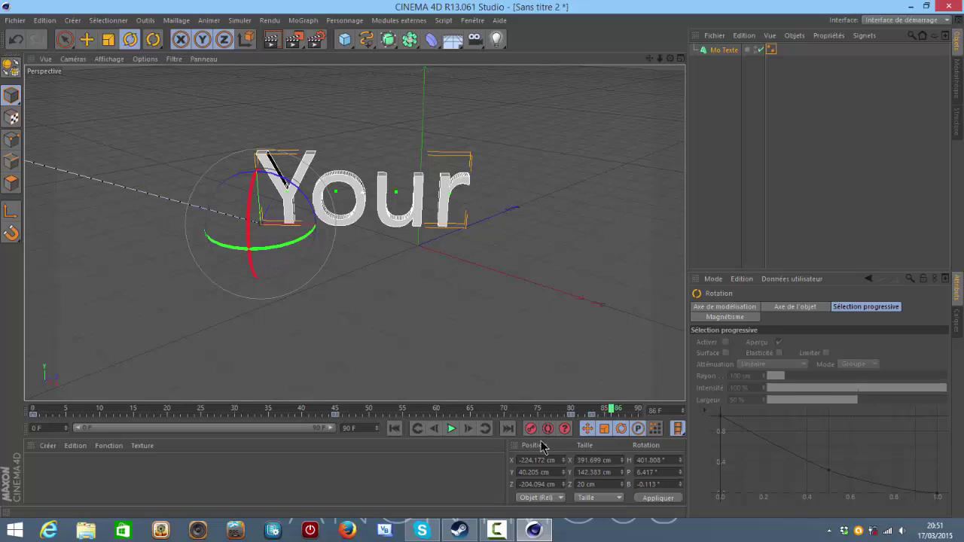
{"action": "left_click_drag", "start_coordinate": [265, 252], "coordinate": [228, 83]}
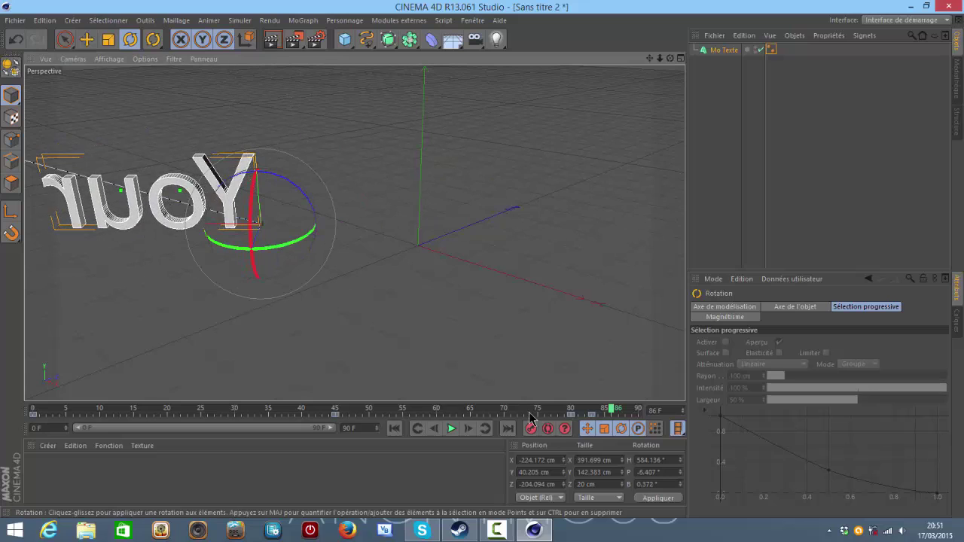
{"action": "left_click_drag", "start_coordinate": [610, 412], "coordinate": [620, 414]}
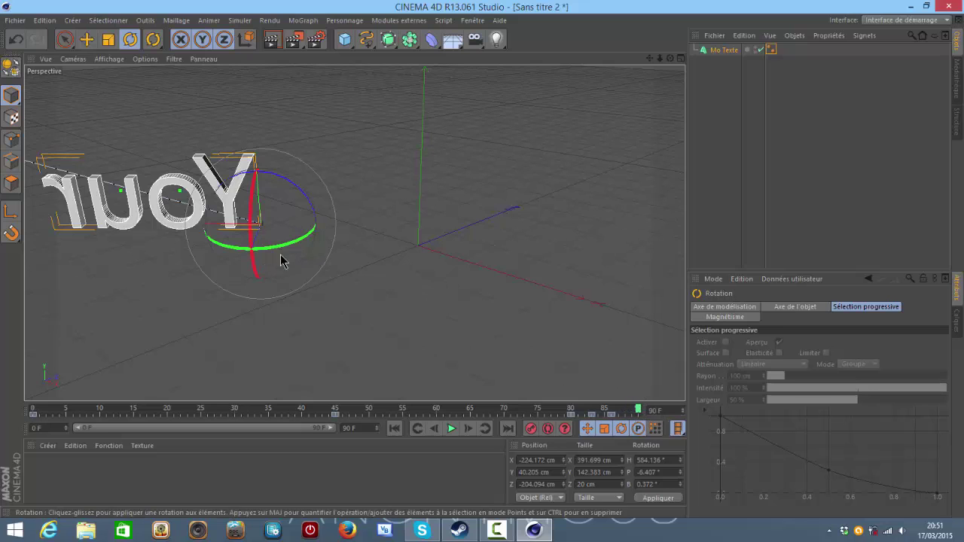
{"action": "left_click_drag", "start_coordinate": [276, 252], "coordinate": [210, 125]}
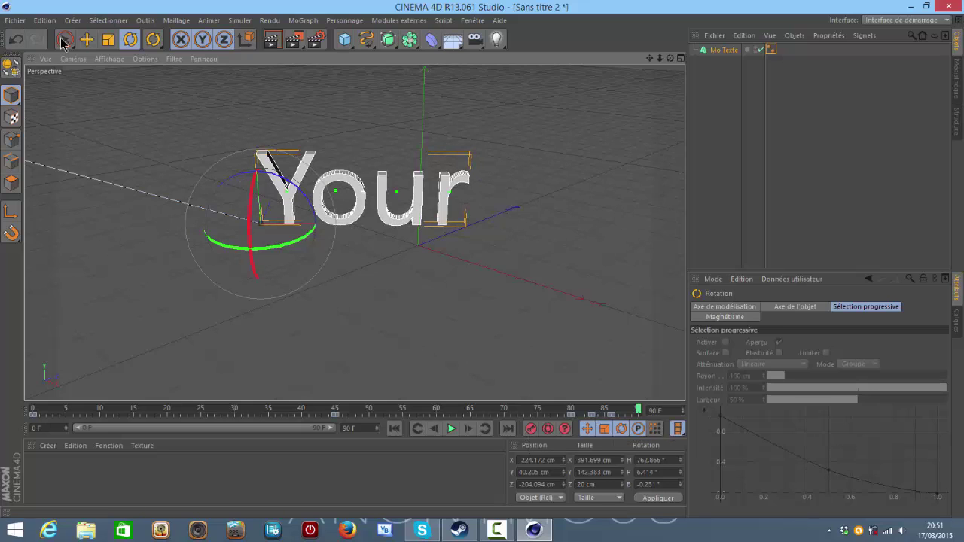
Move and tilt Your off-screen upper left to about X −945, Z −760 cm, then scrub back
{"action": "left_click", "coordinate": [87, 39]}
{"action": "left_click_drag", "start_coordinate": [364, 203], "coordinate": [225, 173]}
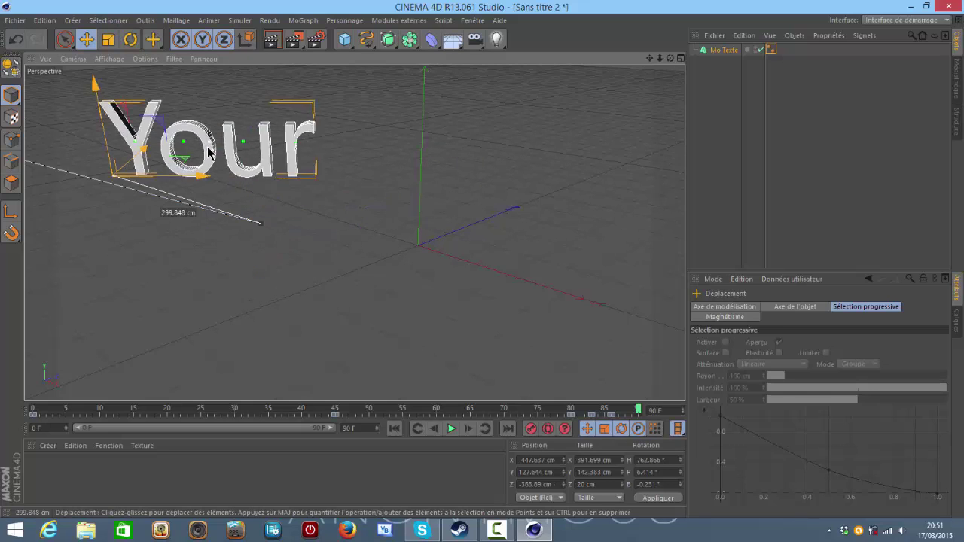
{"action": "left_click", "coordinate": [128, 40]}
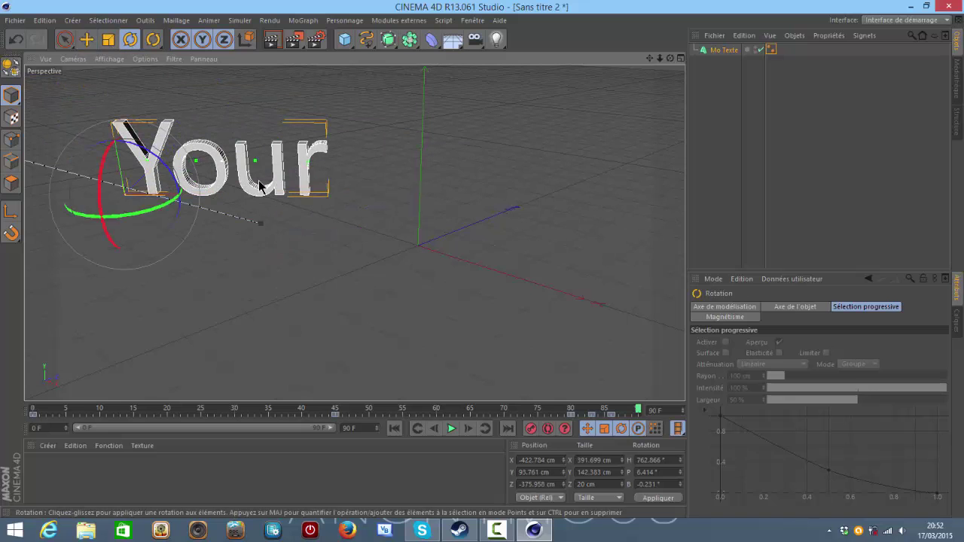
{"action": "mouse_move", "coordinate": [154, 211]}
{"action": "left_mouse_down"}
{"action": "mouse_move", "coordinate": [86, 209]}
{"action": "mouse_move", "coordinate": [86, 198]}
{"action": "mouse_move", "coordinate": [117, 183]}
{"action": "mouse_move", "coordinate": [258, 220]}
{"action": "mouse_move", "coordinate": [147, 142]}
{"action": "mouse_move", "coordinate": [135, 151]}
{"action": "mouse_move", "coordinate": [154, 162]}
{"action": "left_mouse_up"}
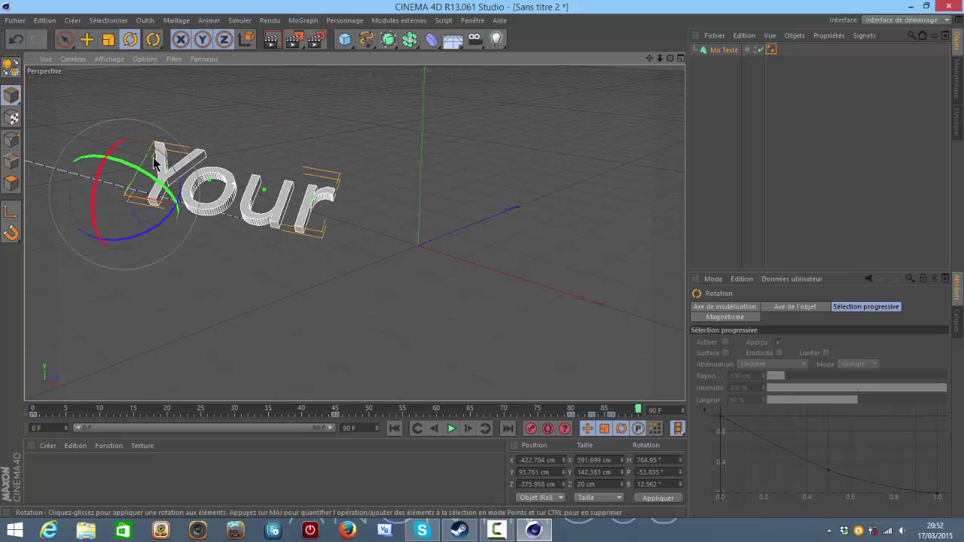
{"action": "left_click", "coordinate": [87, 40]}
{"action": "left_click_drag", "start_coordinate": [264, 178], "coordinate": [50, 128]}
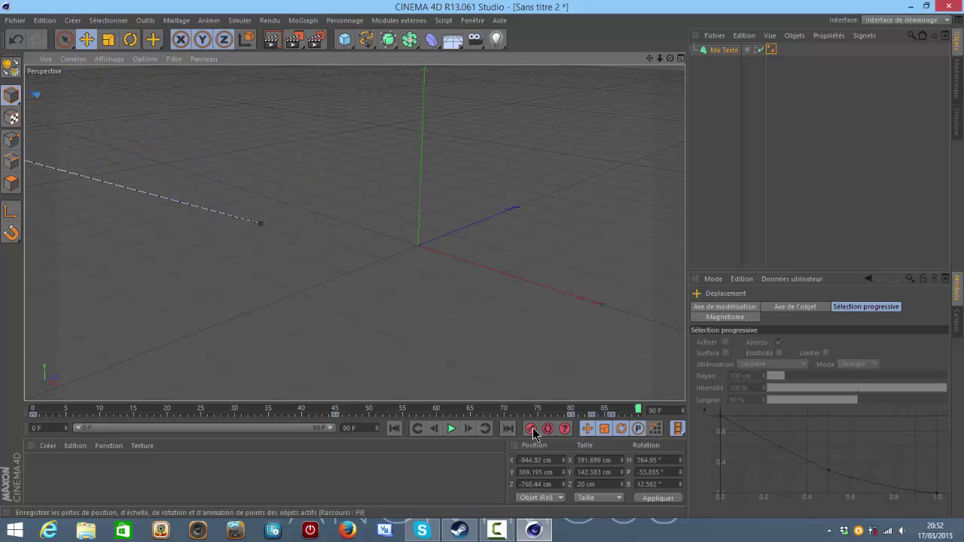
{"action": "left_click_drag", "start_coordinate": [639, 410], "coordinate": [33, 410]}
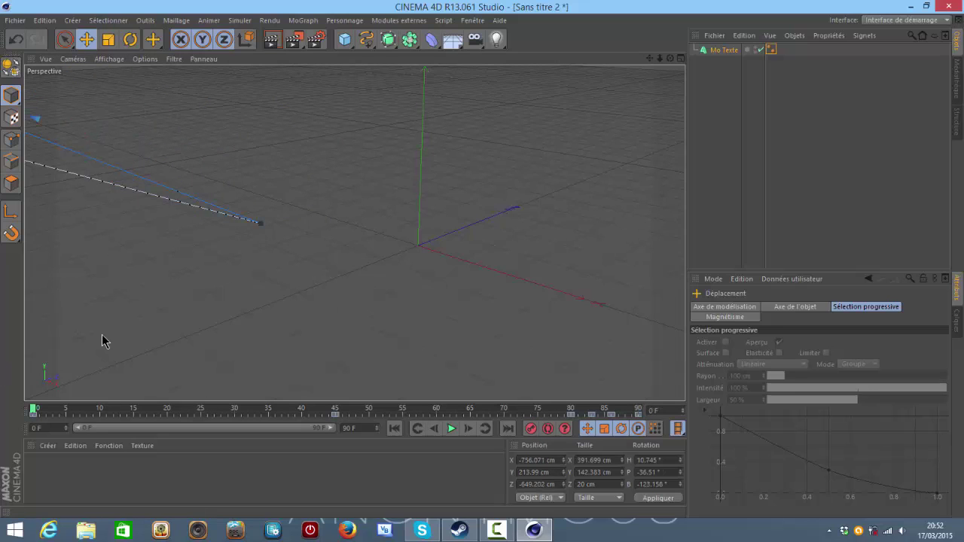
Play and stop the animation, deselect the text, and replay it from frame 0
{"action": "left_click", "coordinate": [453, 431]}
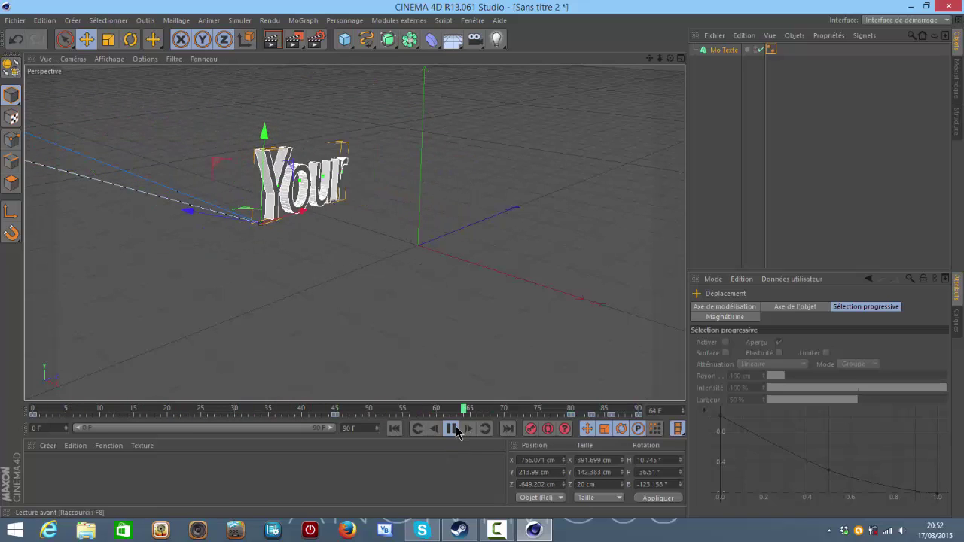
{"action": "left_click", "coordinate": [453, 430]}
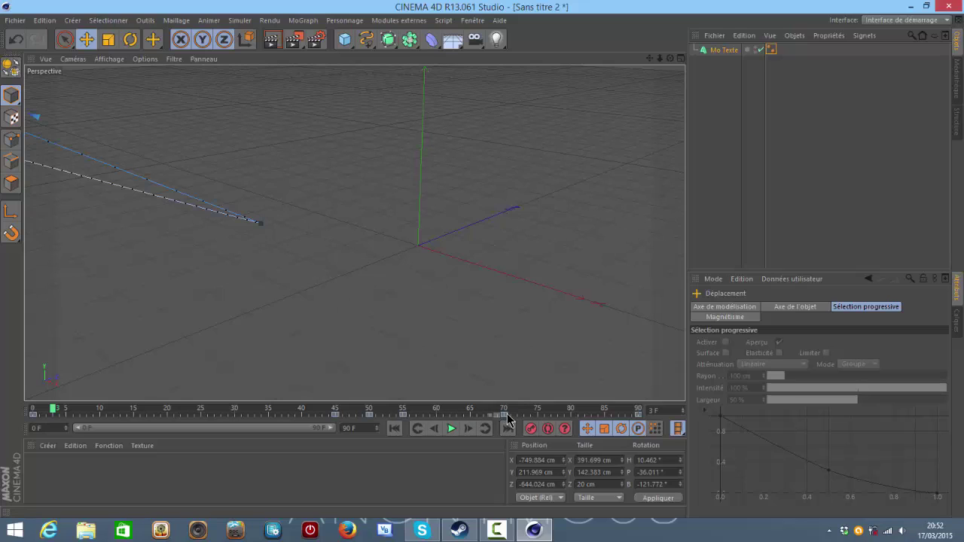
{"action": "left_click", "coordinate": [536, 323]}
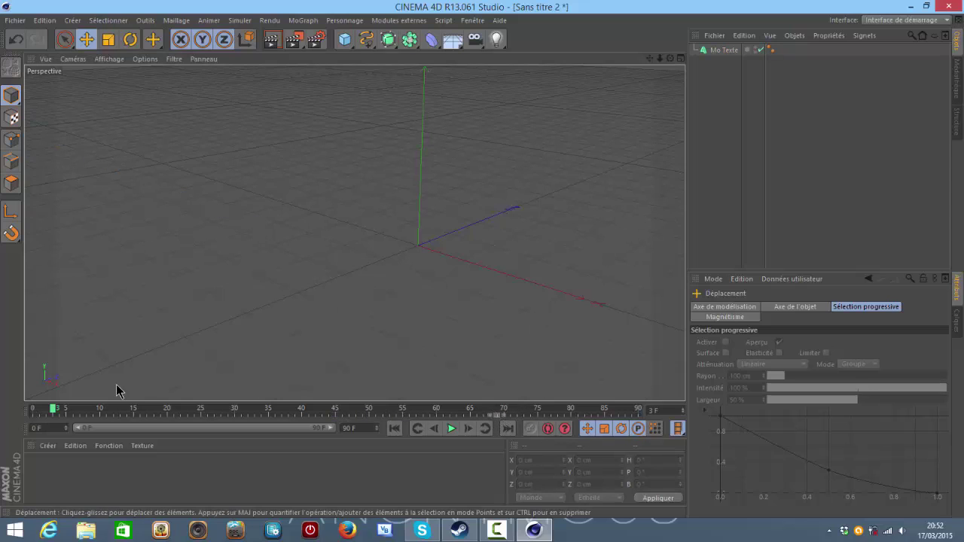
{"action": "left_click_drag", "start_coordinate": [53, 411], "coordinate": [33, 411]}
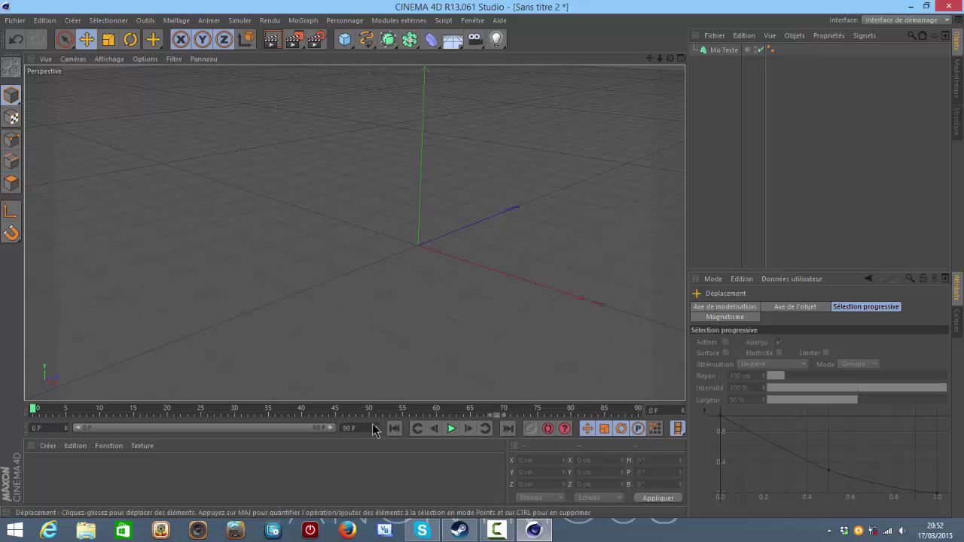
{"action": "left_click", "coordinate": [435, 428]}
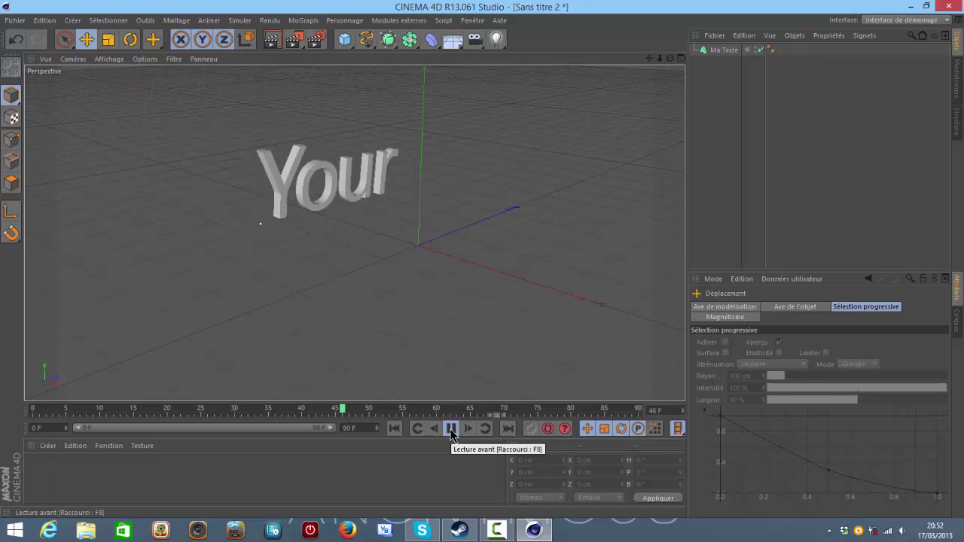
{"action": "left_click", "coordinate": [452, 429]}
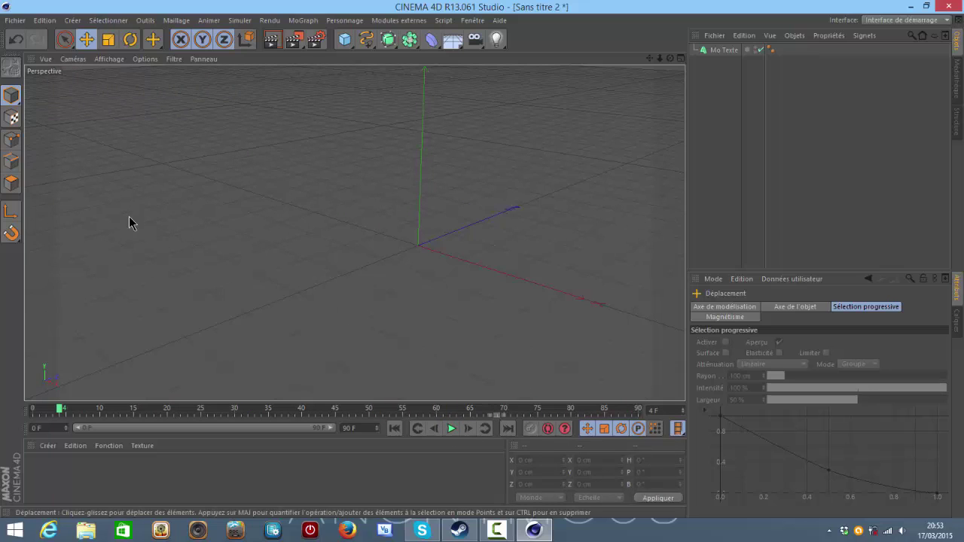
Undo to restore the Mo Texte animation, preview it, and return to the first frame with F6
{"action": "left_click", "coordinate": [16, 40]}
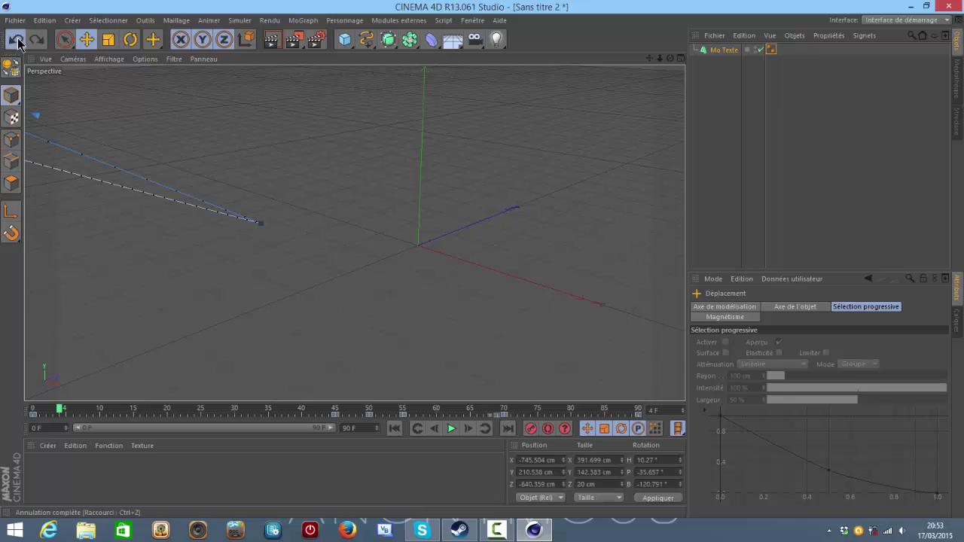
{"action": "left_click", "coordinate": [451, 429]}
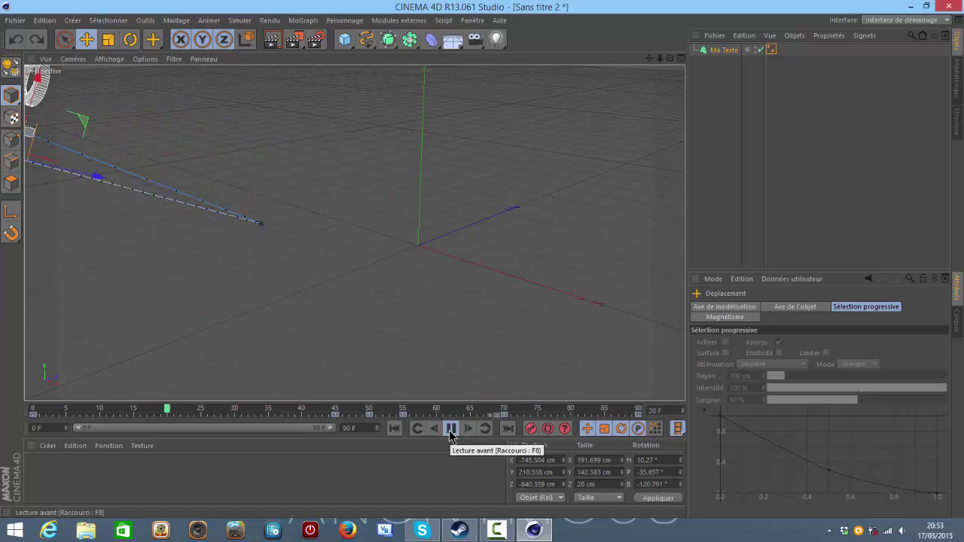
{"action": "left_click", "coordinate": [451, 429]}
{"action": "key", "text": "F6"}
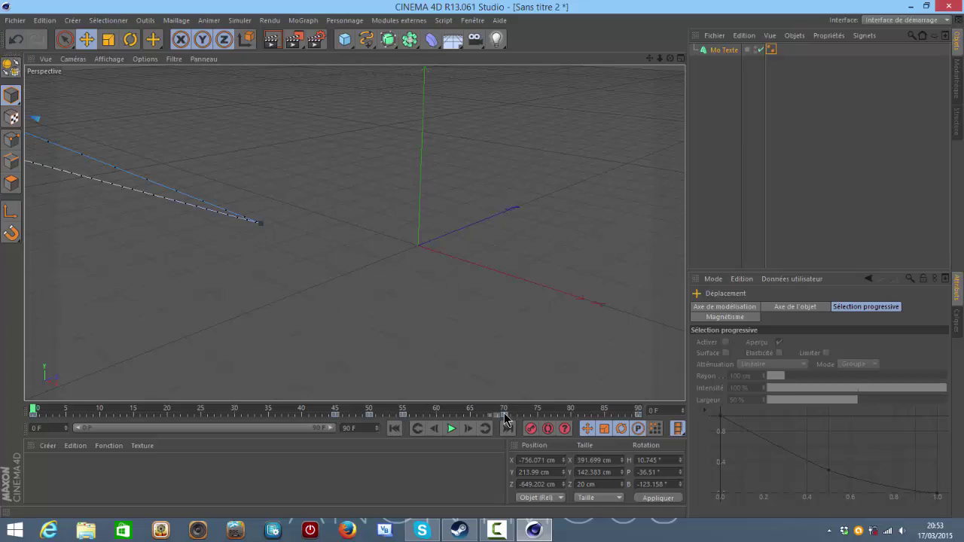
{"action": "left_click", "coordinate": [11, 39]}
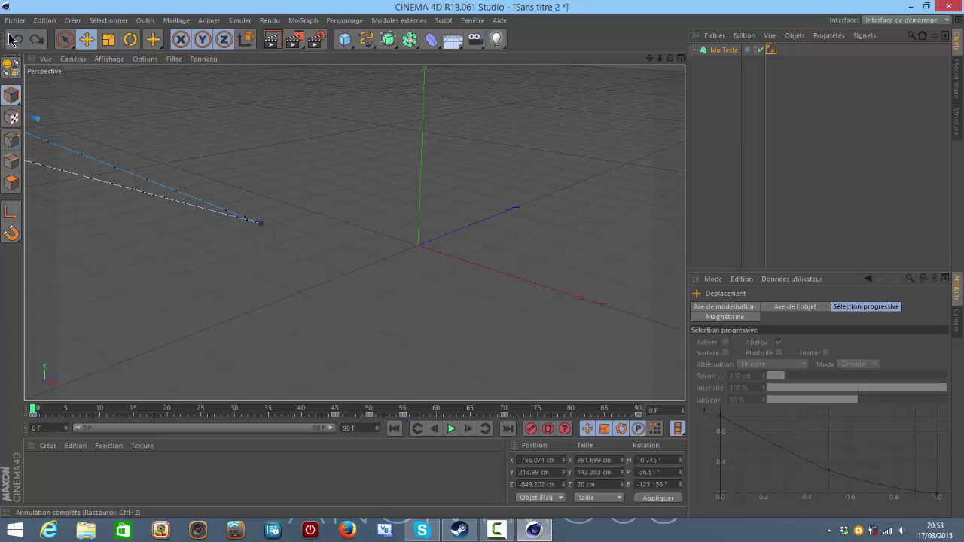
{"action": "left_click", "coordinate": [11, 40]}
{"action": "left_click", "coordinate": [15, 40]}
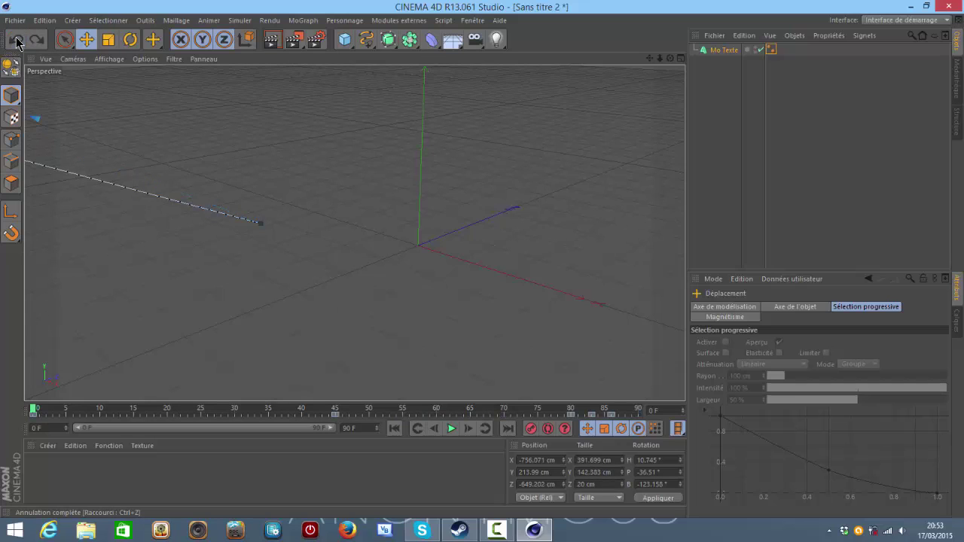
{"action": "left_click", "coordinate": [40, 40]}
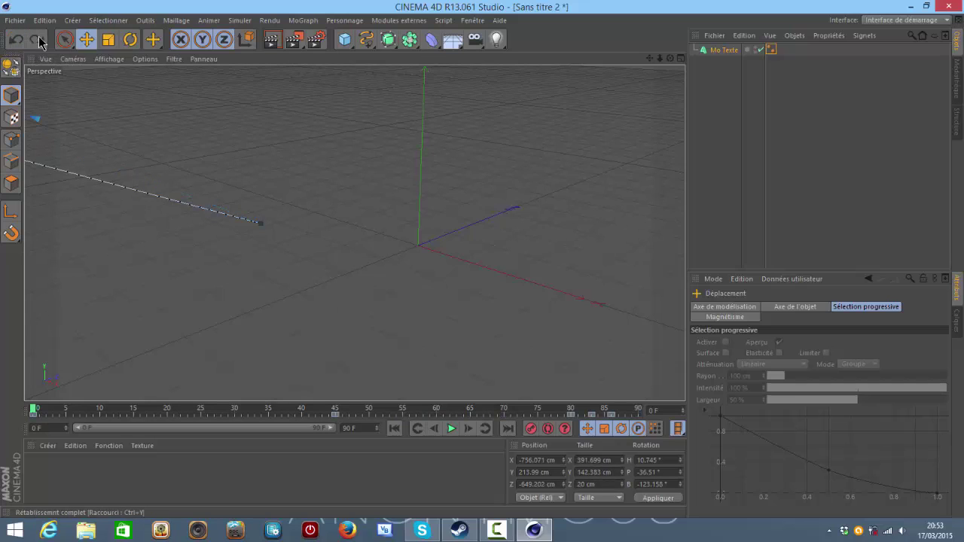
{"action": "left_click", "coordinate": [453, 428]}
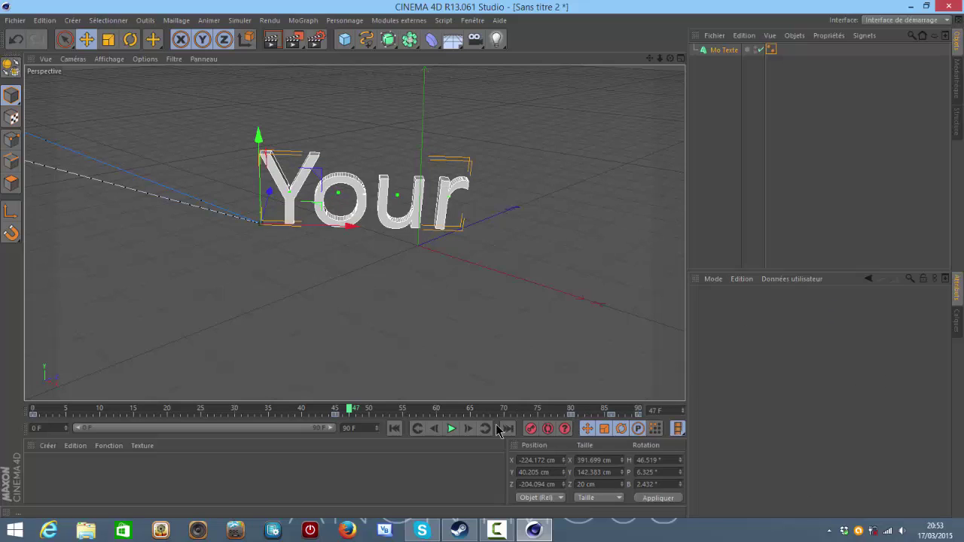
{"action": "left_click_drag", "start_coordinate": [350, 409], "coordinate": [32, 410]}
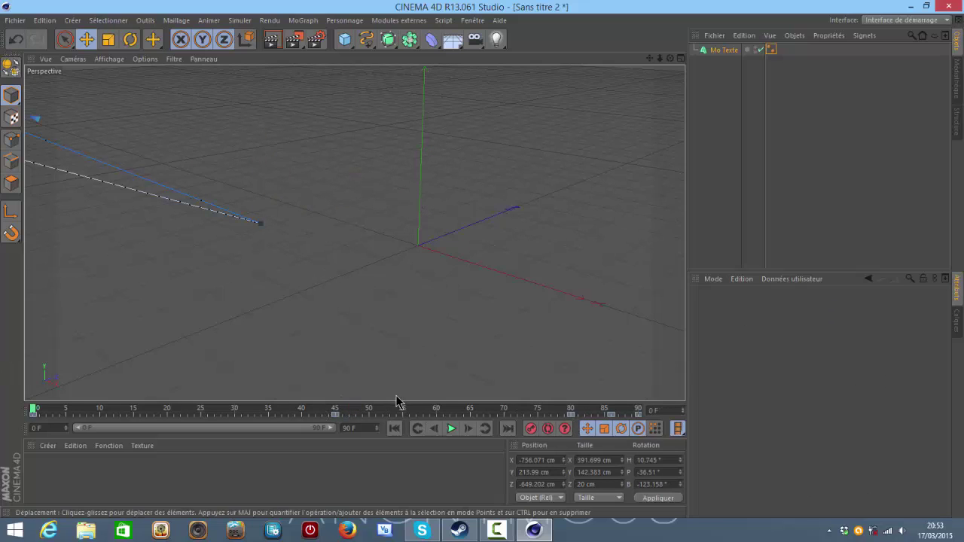
{"action": "left_click", "coordinate": [452, 428]}
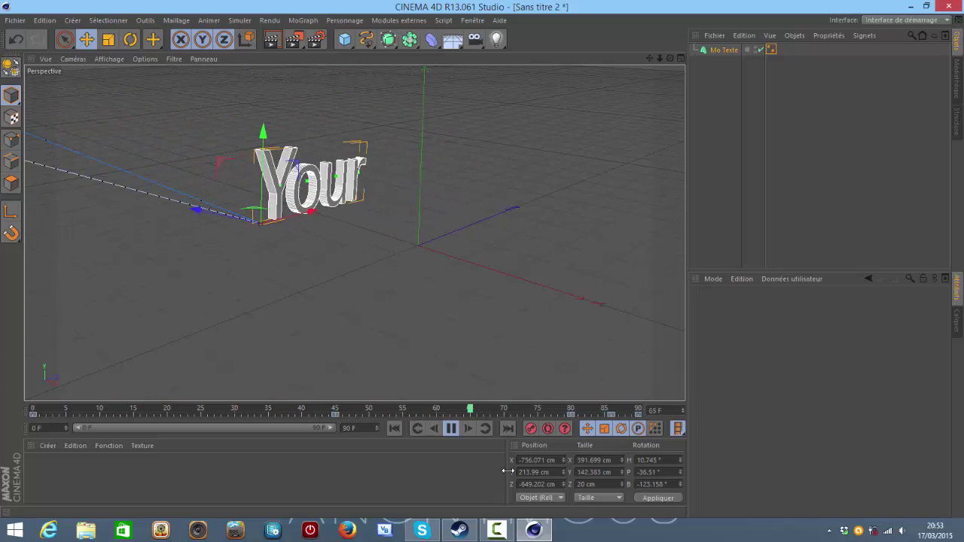
{"action": "left_click", "coordinate": [453, 430]}
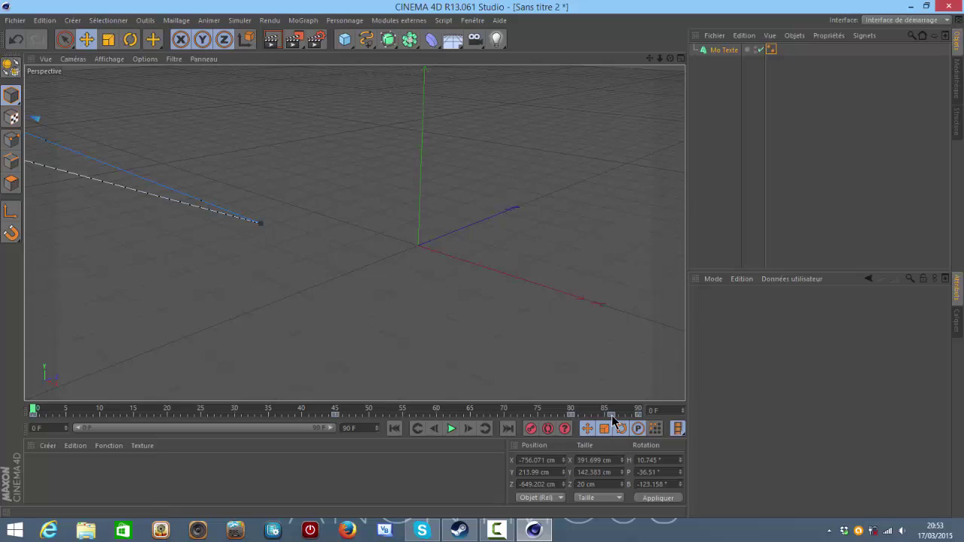
{"action": "left_click", "coordinate": [451, 429]}
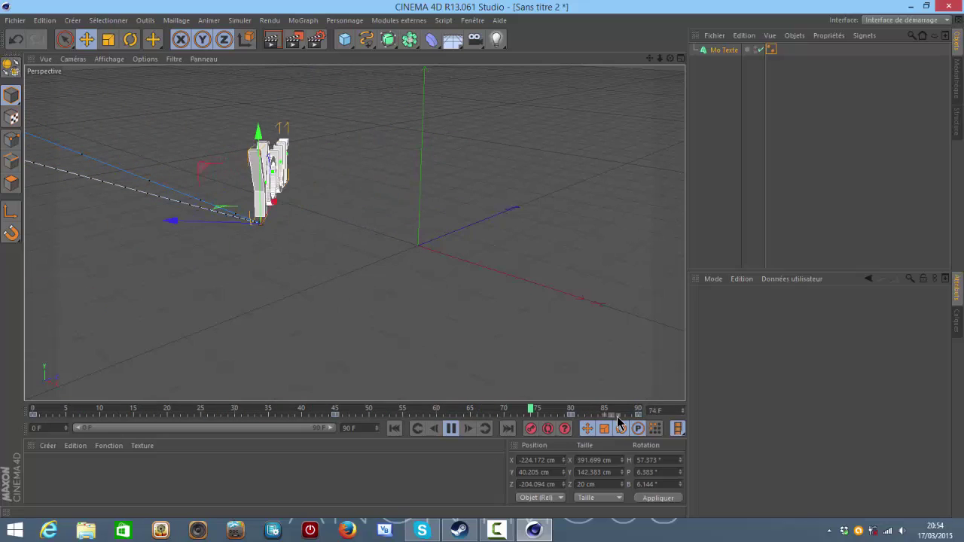
{"action": "left_click", "coordinate": [452, 429]}
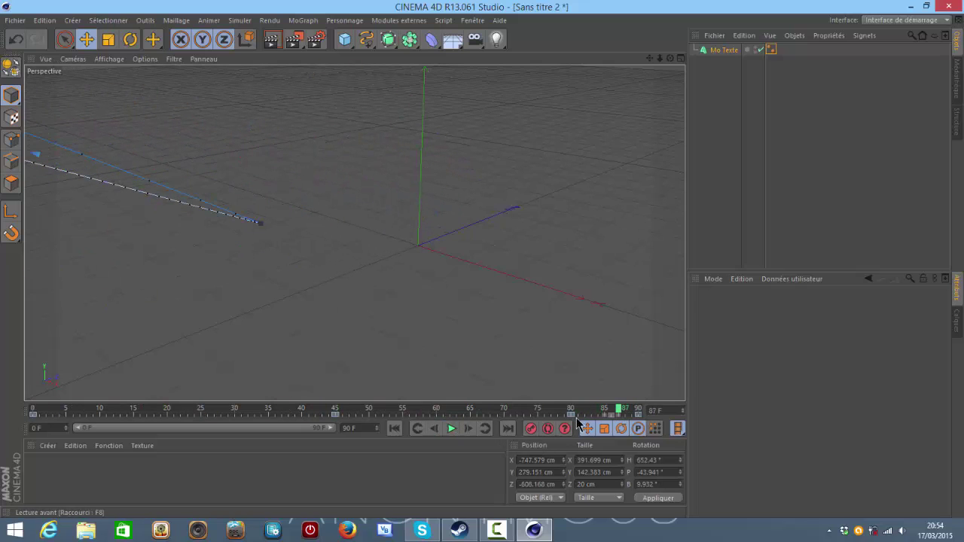
{"action": "left_click", "coordinate": [452, 429]}
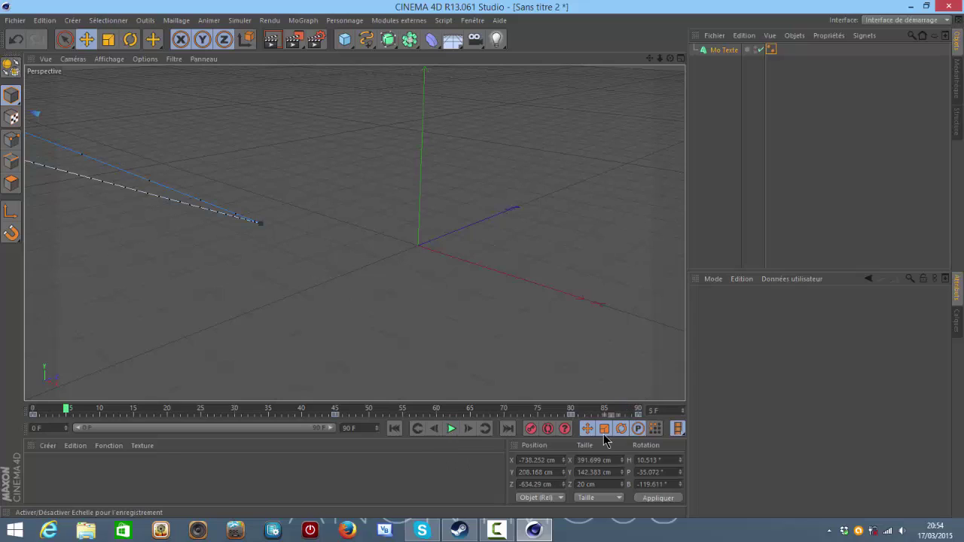
Inspect the frame-90 key, replay the animation from frame 0, deselect Mo Texte, and stop at frame 50
{"action": "left_click", "coordinate": [638, 415]}
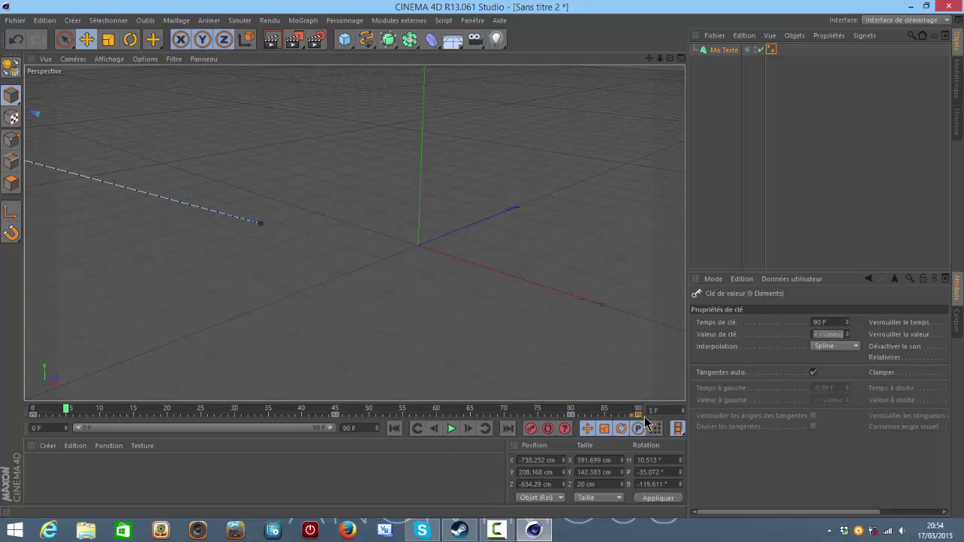
{"action": "left_click", "coordinate": [645, 419]}
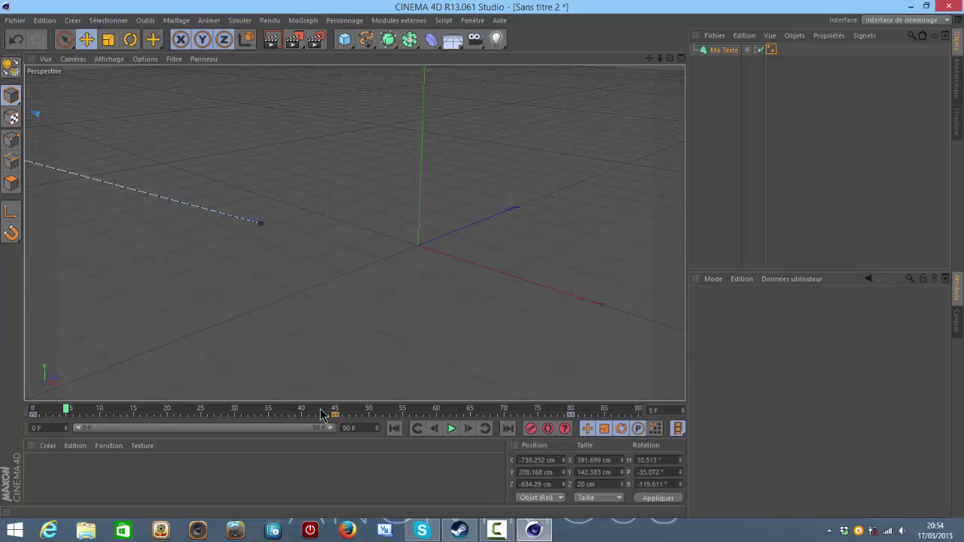
{"action": "left_click_drag", "start_coordinate": [66, 411], "coordinate": [33, 411]}
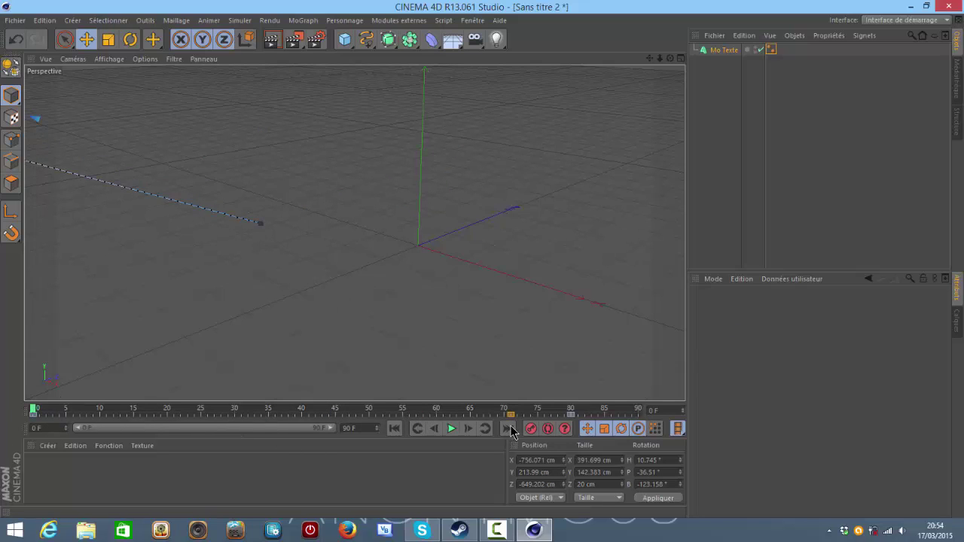
{"action": "left_click", "coordinate": [452, 430]}
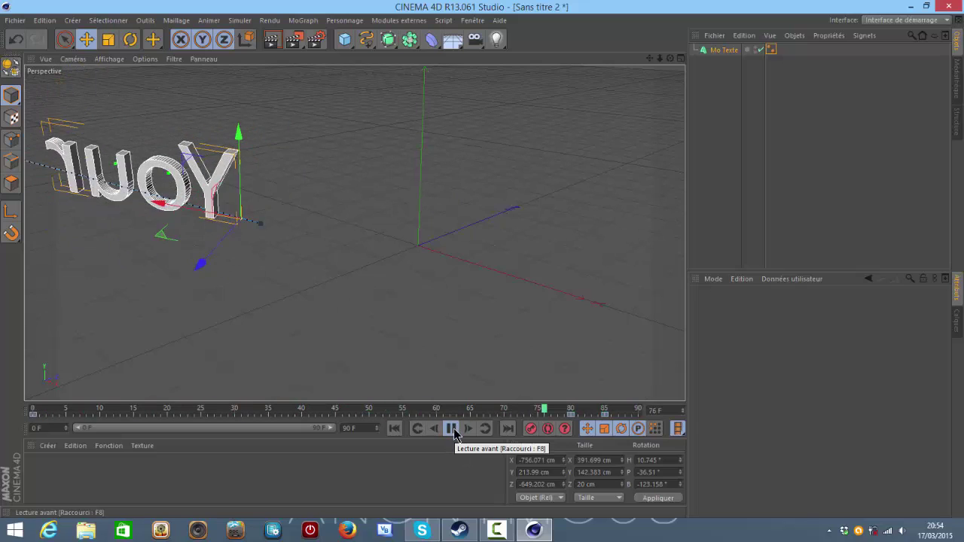
{"action": "left_click", "coordinate": [453, 429]}
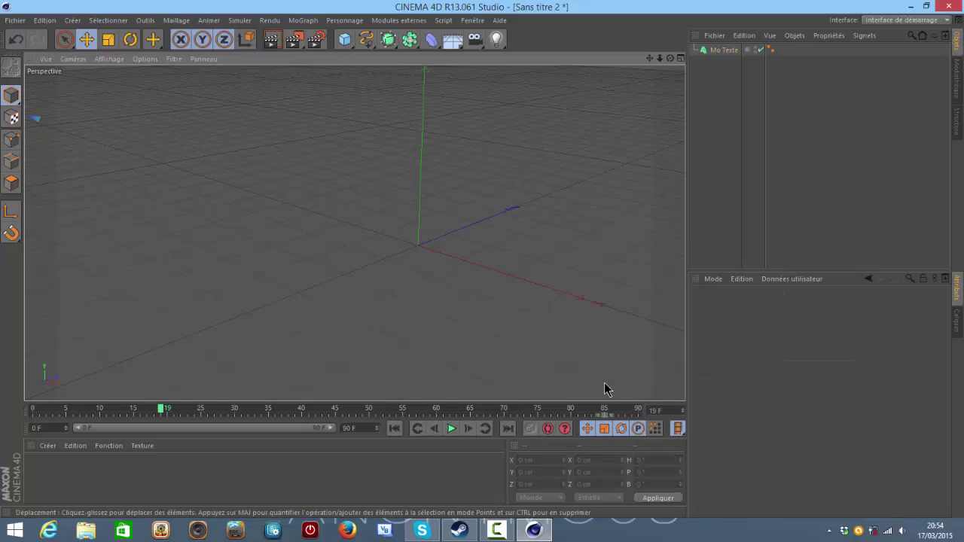
{"action": "left_click", "coordinate": [585, 409]}
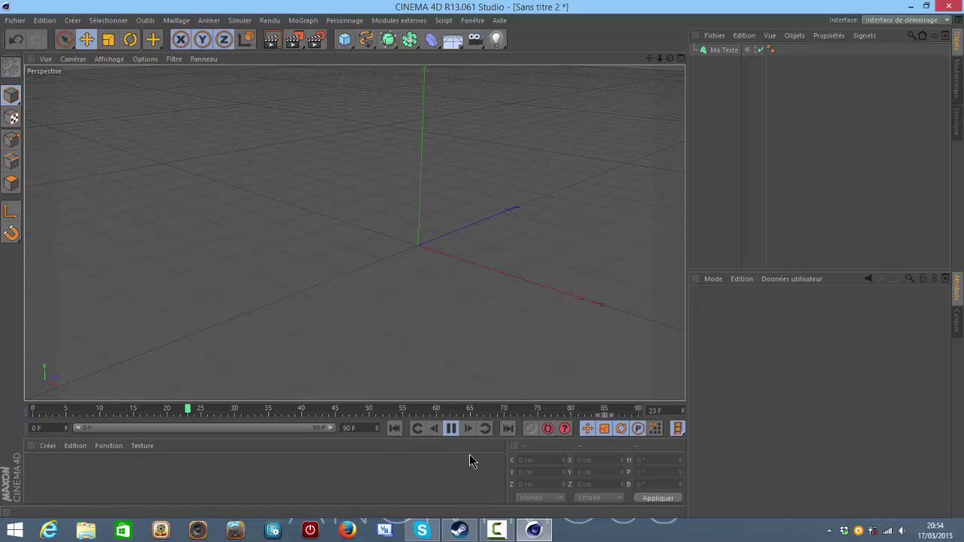
{"action": "left_click", "coordinate": [452, 430]}
Select the Your text at frame 50 and rotate it level so it reads horizontally
{"action": "scroll", "coordinate": [296, 313], "scroll_direction": "up", "scroll_amount": 3}
{"action": "scroll", "coordinate": [295, 309], "scroll_direction": "up", "scroll_amount": 5}
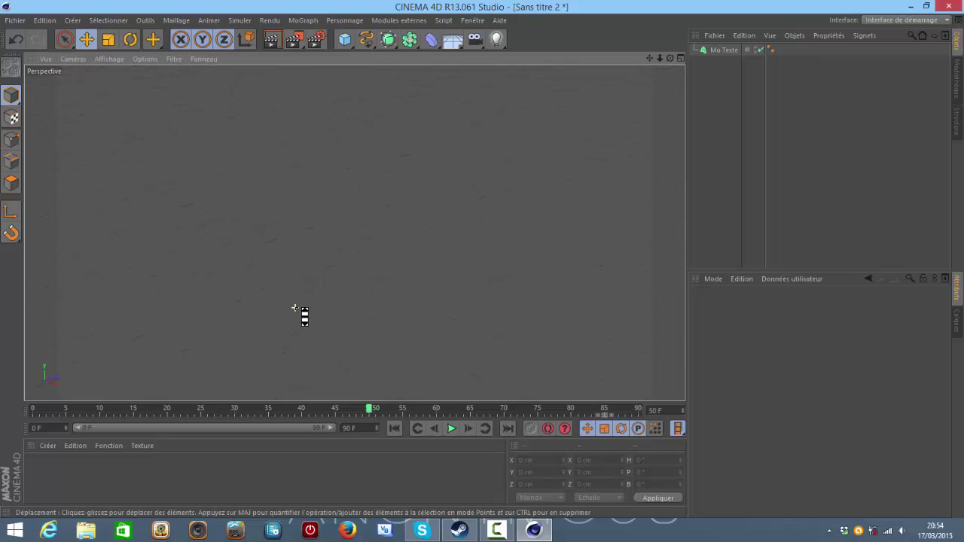
{"action": "scroll", "coordinate": [295, 314], "scroll_direction": "down", "scroll_amount": 3}
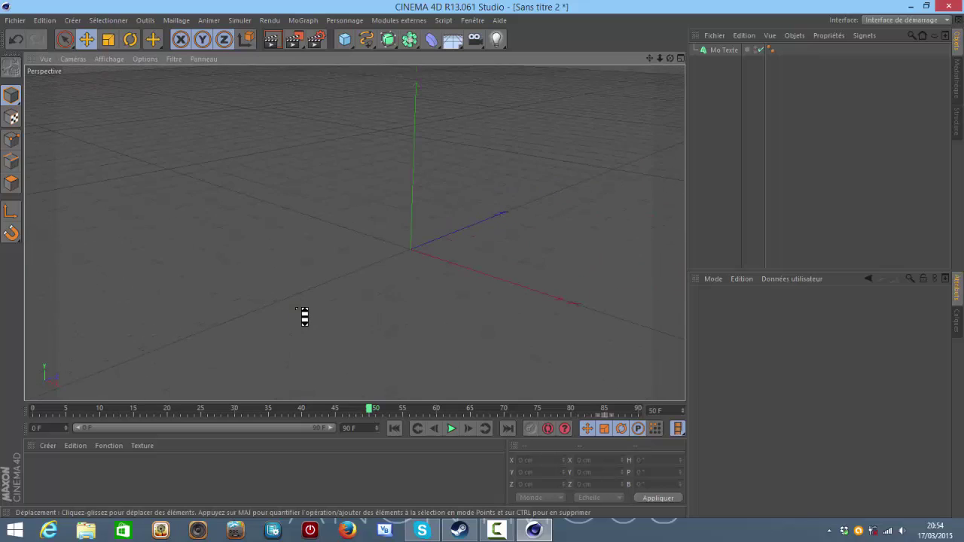
{"action": "scroll", "coordinate": [296, 314], "scroll_direction": "down", "scroll_amount": 3}
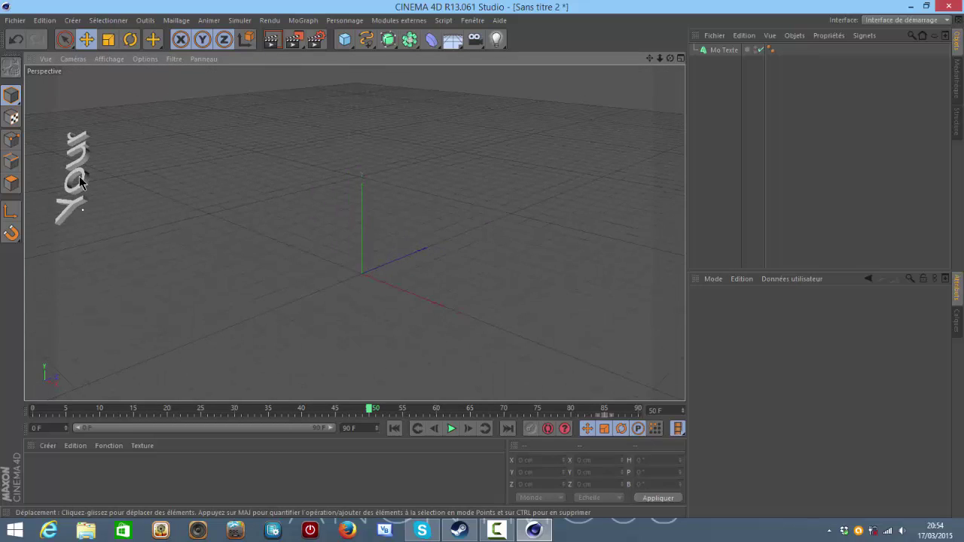
{"action": "left_click", "coordinate": [85, 184]}
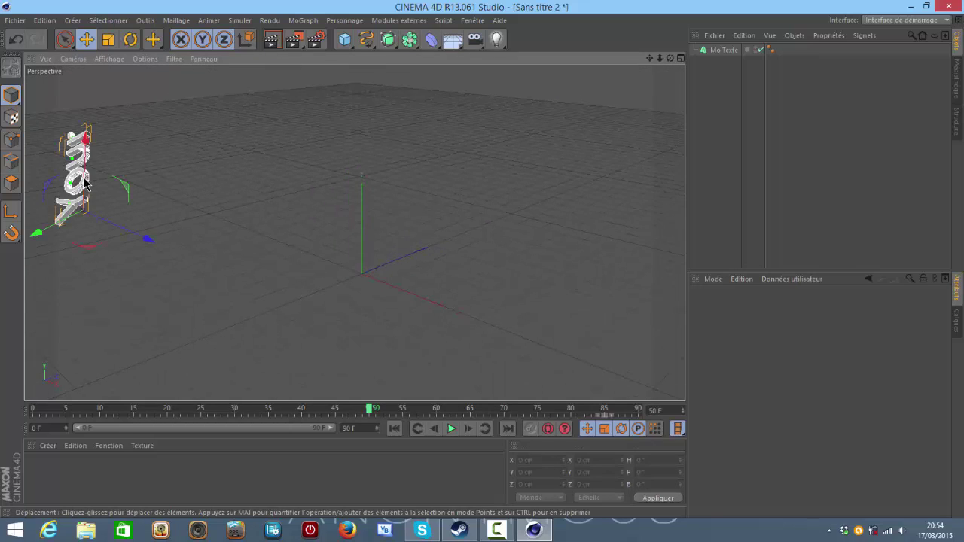
{"action": "left_click", "coordinate": [130, 39]}
{"action": "left_click_drag", "start_coordinate": [98, 200], "coordinate": [84, 209]}
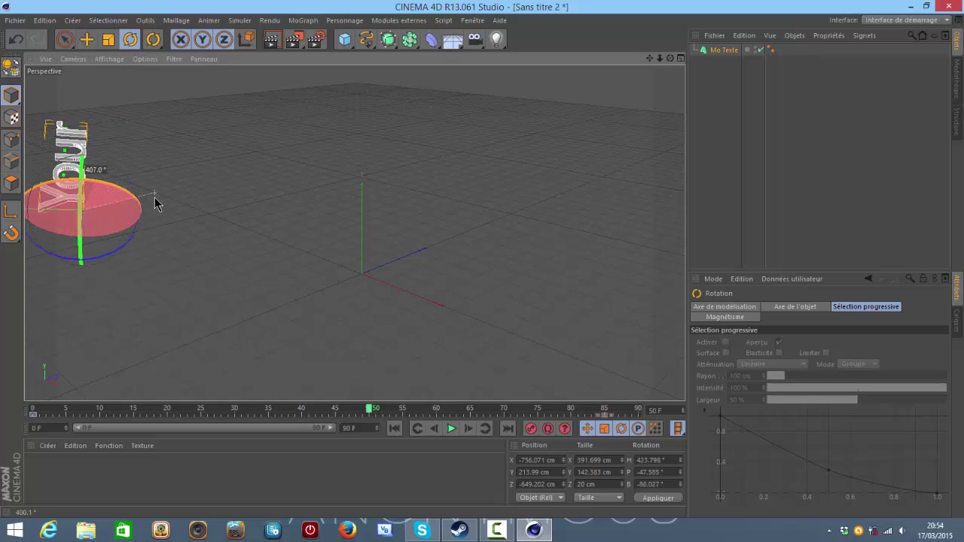
{"action": "mouse_move", "coordinate": [84, 209]}
{"action": "left_mouse_down"}
{"action": "mouse_move", "coordinate": [136, 204]}
{"action": "mouse_move", "coordinate": [92, 262]}
{"action": "mouse_move", "coordinate": [97, 226]}
{"action": "left_mouse_up"}
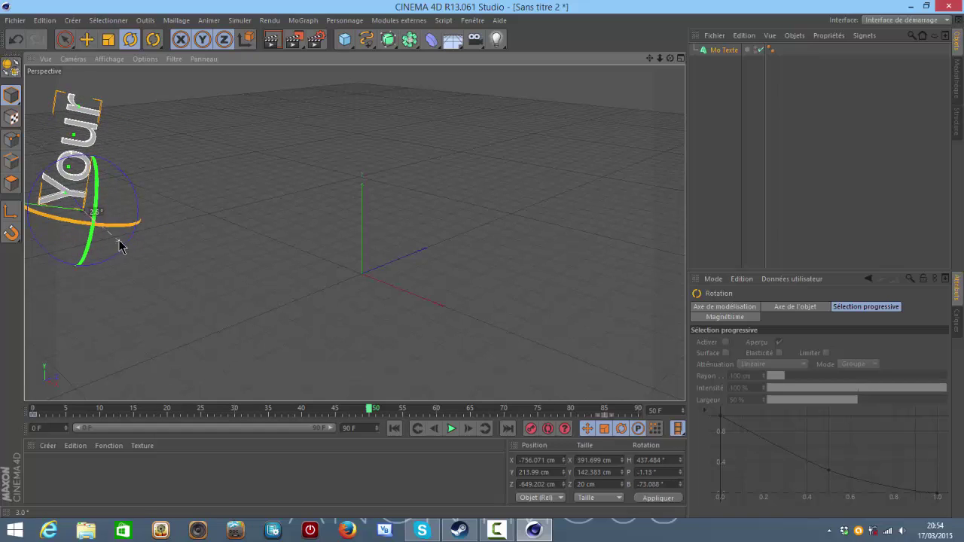
{"action": "left_click_drag", "start_coordinate": [143, 185], "coordinate": [177, 254]}
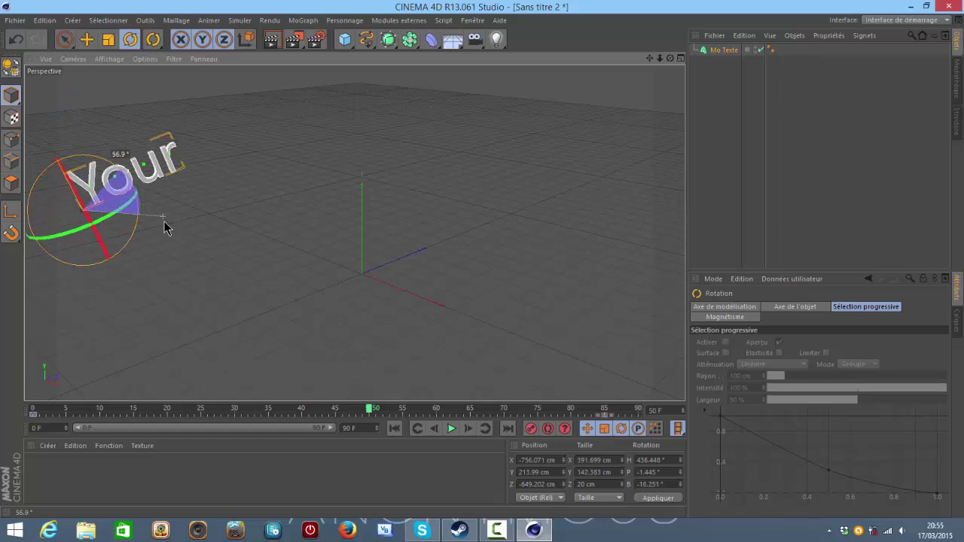
Move Your to the scene centre, shift it left, and angle its heading to about 404.6°
{"action": "scroll", "coordinate": [291, 272], "scroll_direction": "up", "scroll_amount": 2}
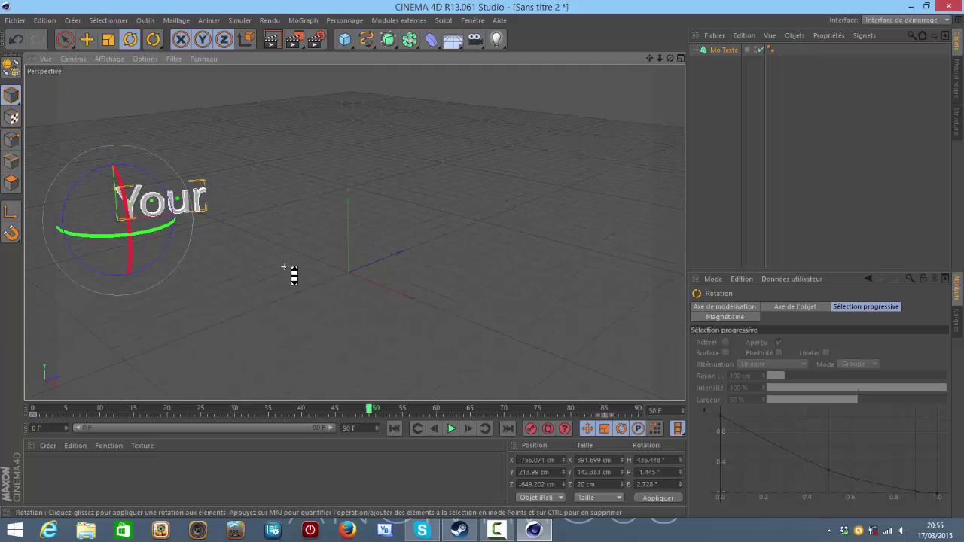
{"action": "scroll", "coordinate": [291, 272], "scroll_direction": "up", "scroll_amount": 5}
{"action": "left_click", "coordinate": [85, 41]}
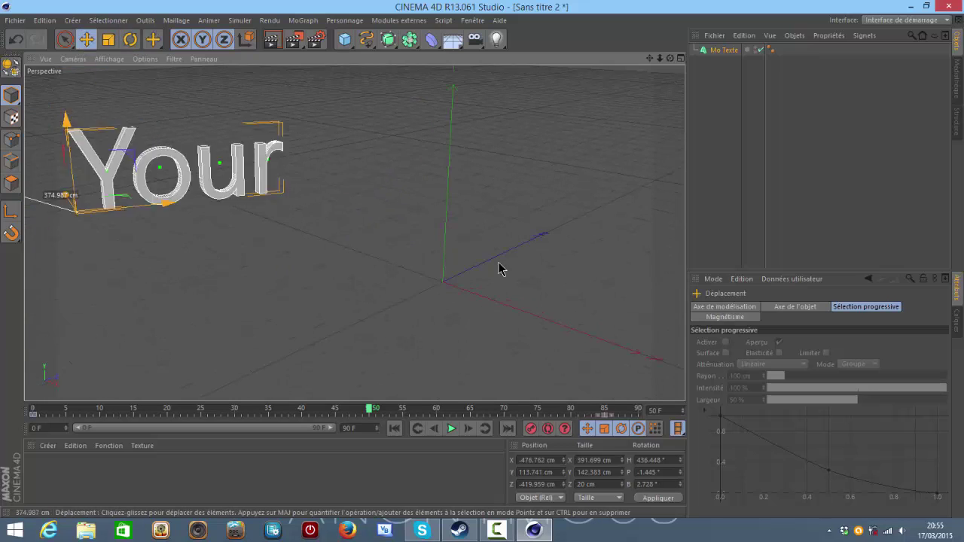
{"action": "left_click_drag", "start_coordinate": [85, 117], "coordinate": [536, 264]}
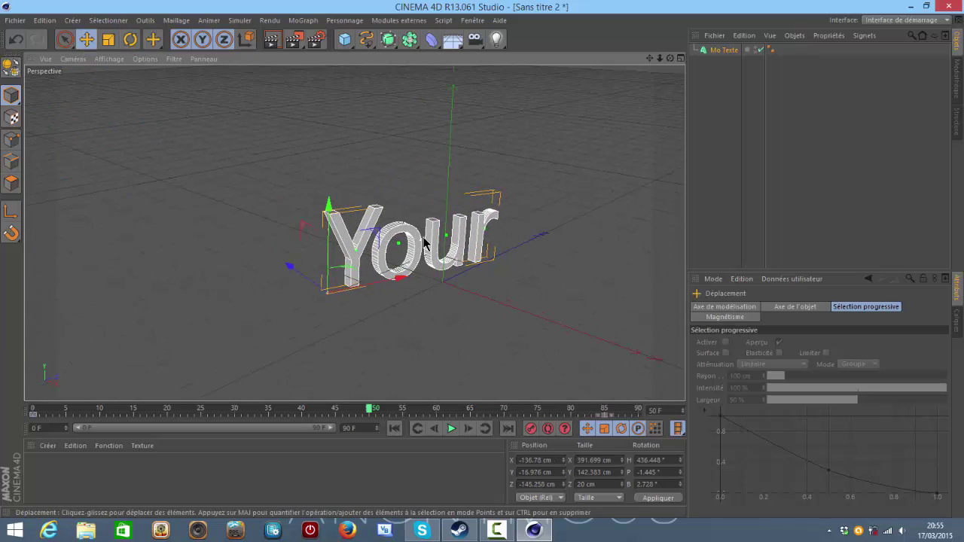
{"action": "left_click", "coordinate": [130, 41]}
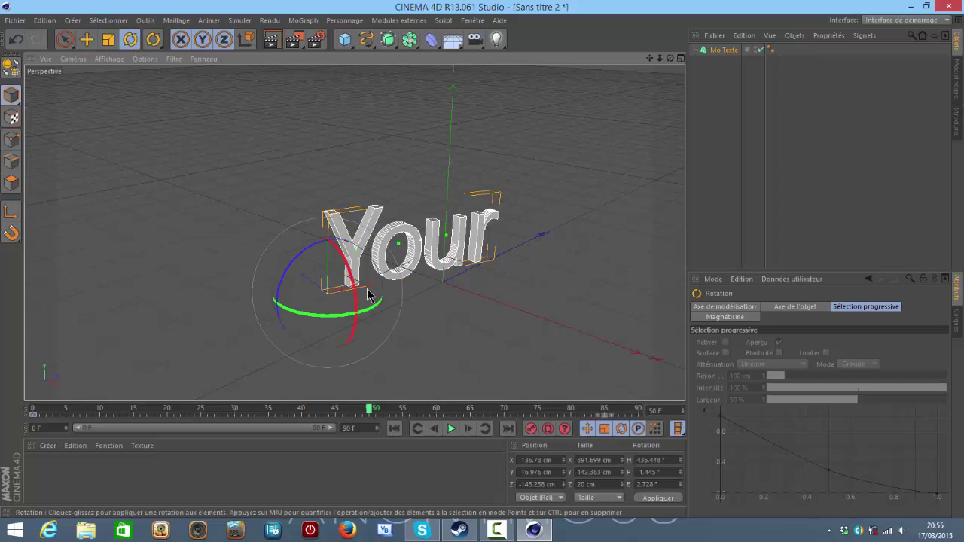
{"action": "left_click_drag", "start_coordinate": [370, 308], "coordinate": [336, 310]}
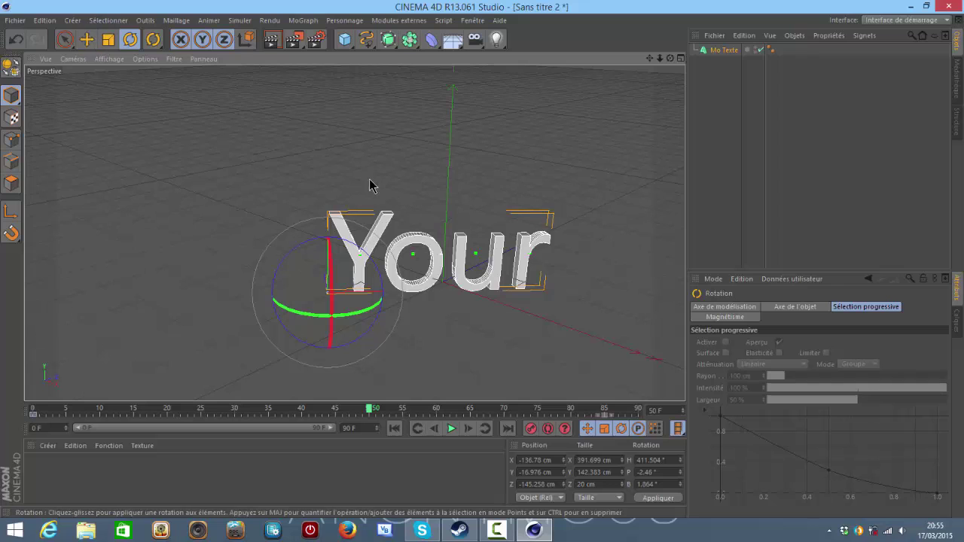
{"action": "key", "text": "e"}
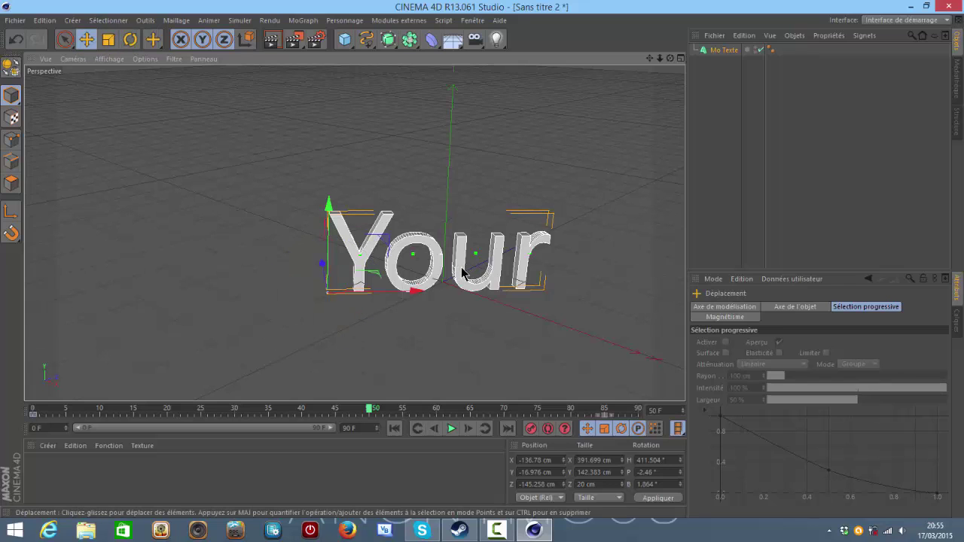
{"action": "left_click_drag", "start_coordinate": [462, 273], "coordinate": [403, 263]}
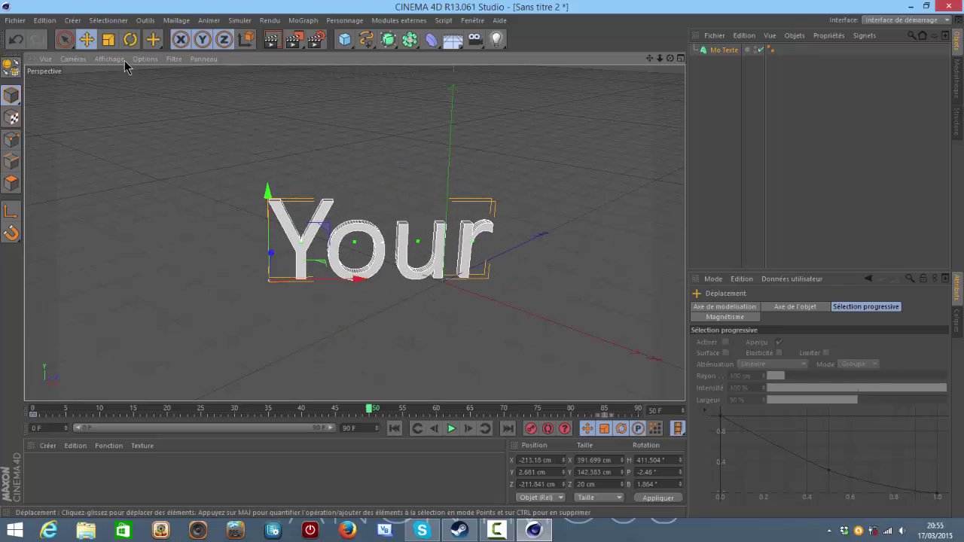
{"action": "left_click", "coordinate": [130, 39]}
{"action": "left_click_drag", "start_coordinate": [261, 300], "coordinate": [253, 305]}
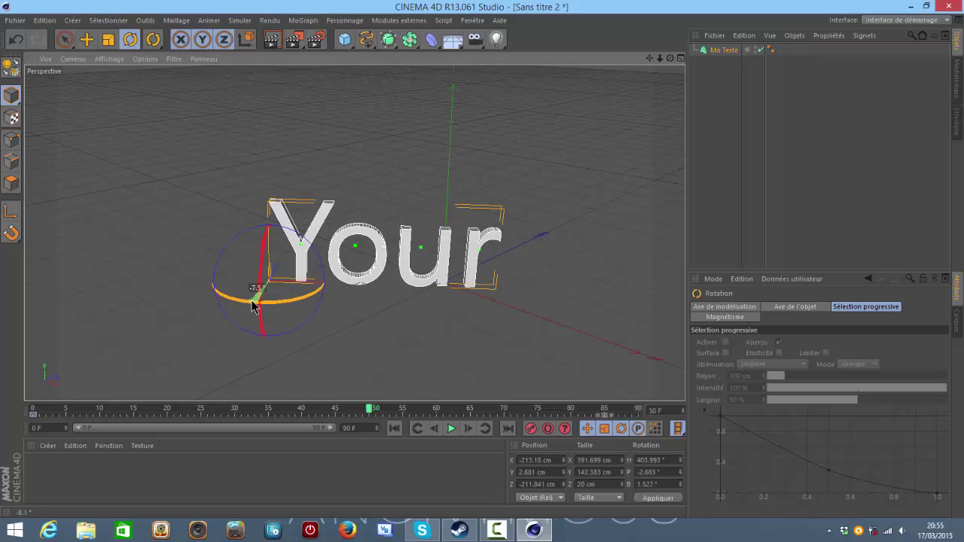
Reselect Your and push it back in depth to about X −521, Y −18, Z 101 cm
{"action": "left_click", "coordinate": [400, 335]}
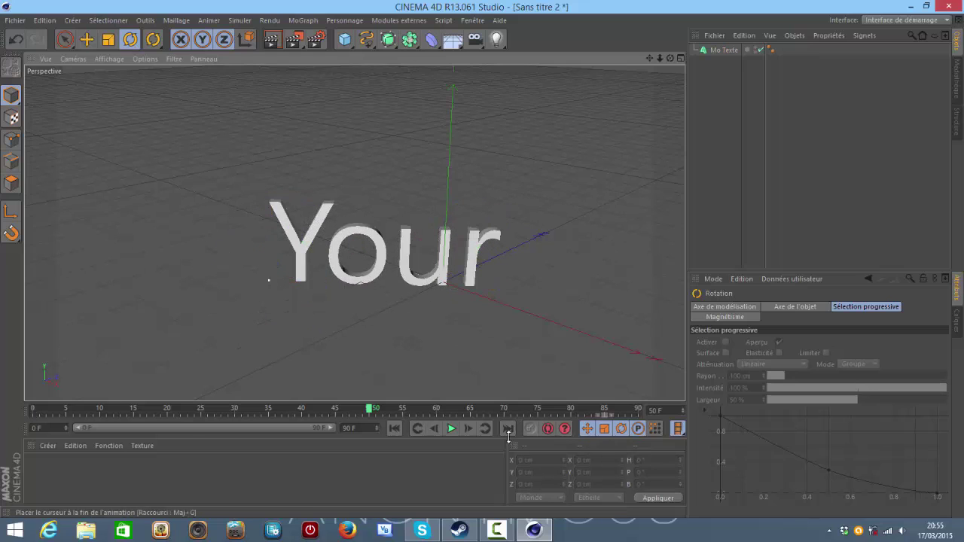
{"action": "left_click", "coordinate": [452, 290]}
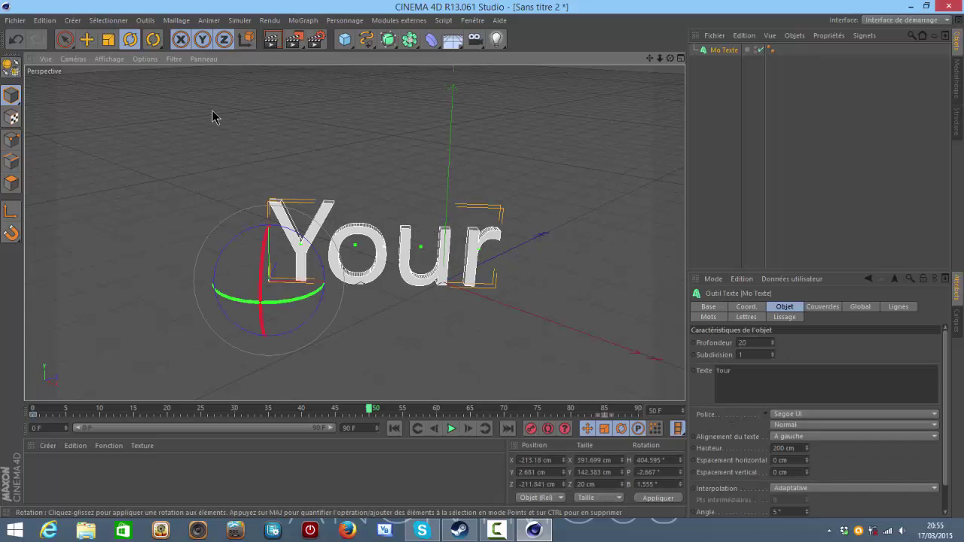
{"action": "key", "text": "e"}
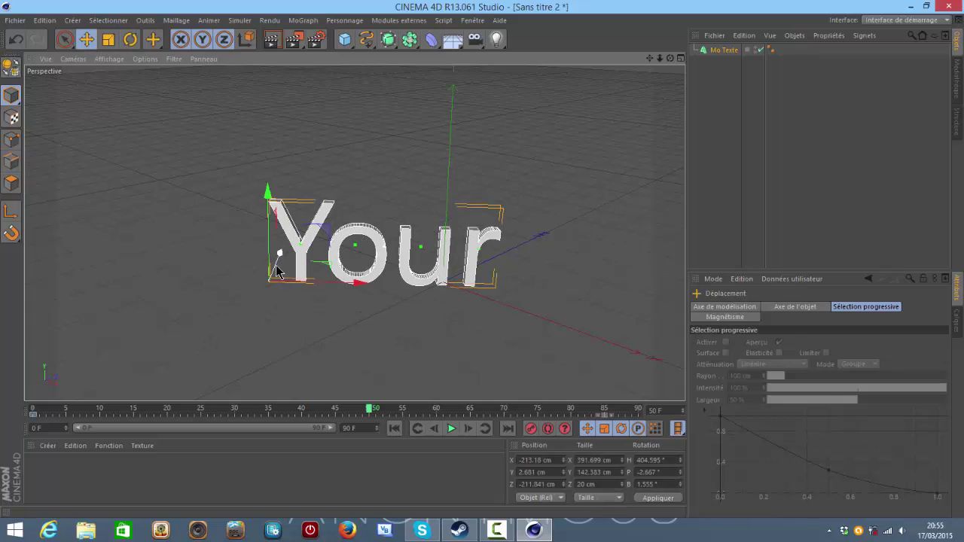
{"action": "left_click_drag", "start_coordinate": [277, 271], "coordinate": [299, 211]}
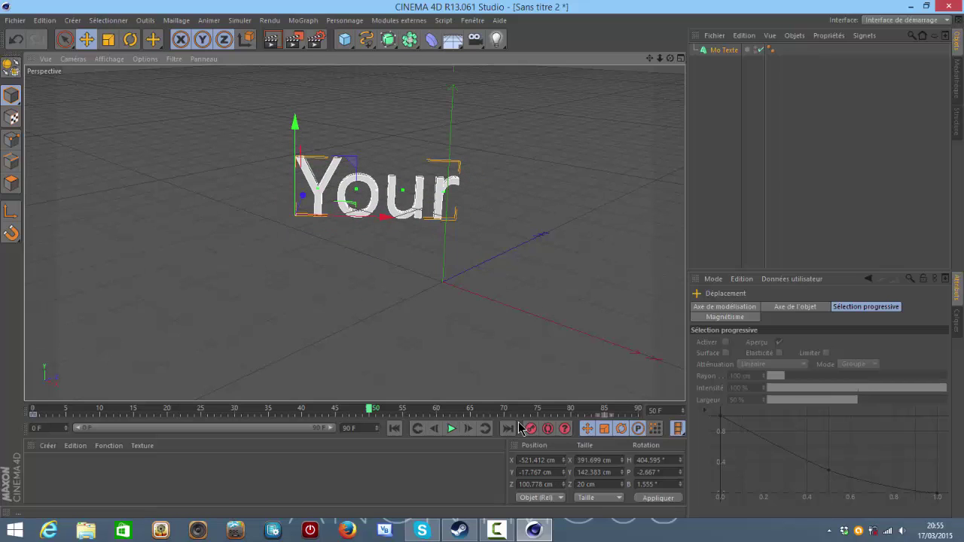
{"action": "left_click_drag", "start_coordinate": [369, 411], "coordinate": [9, 338]}
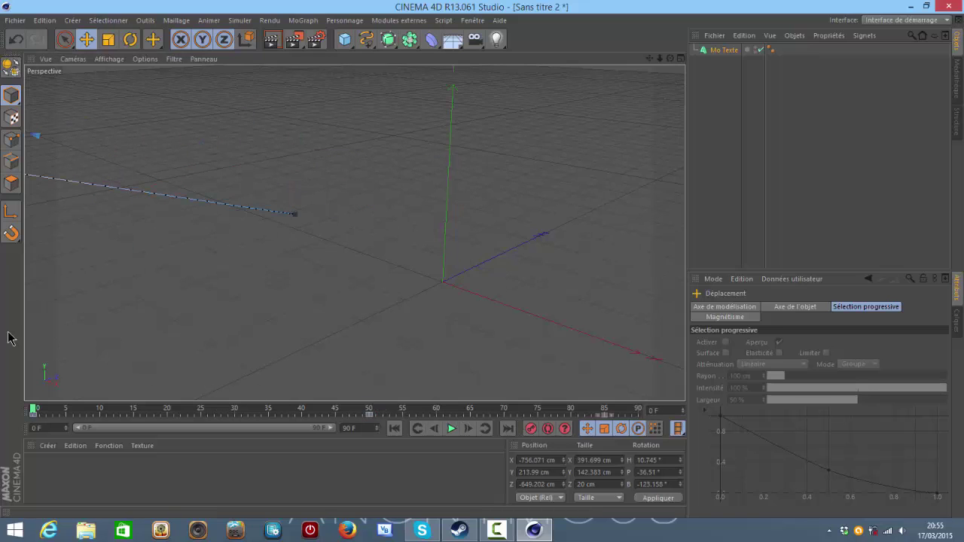
{"action": "left_click", "coordinate": [451, 429]}
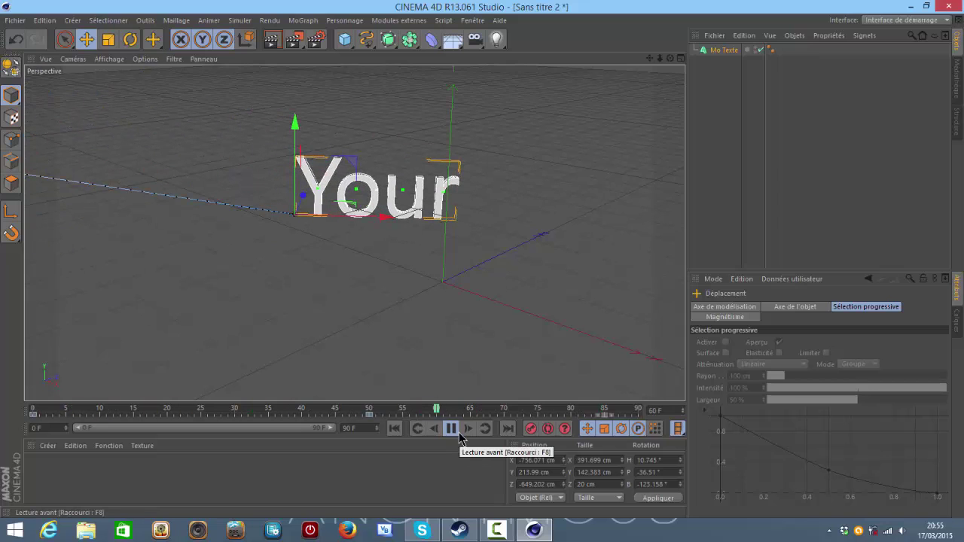
{"action": "left_click", "coordinate": [459, 434]}
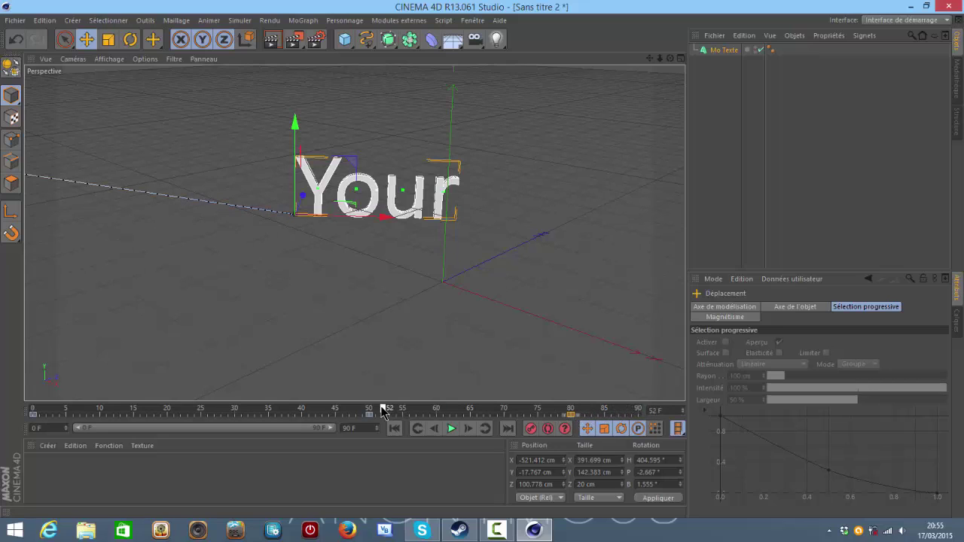
{"action": "left_click_drag", "start_coordinate": [383, 410], "coordinate": [331, 402]}
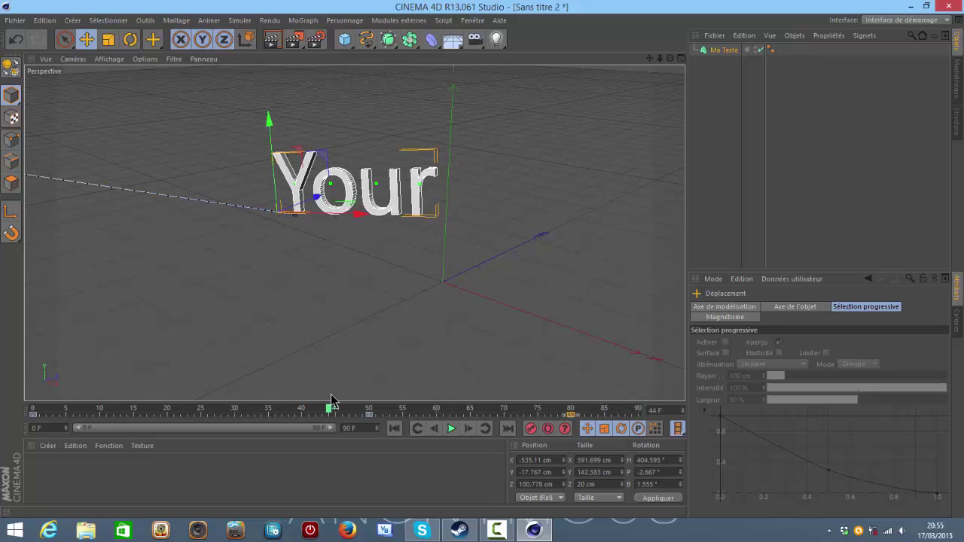
{"action": "left_click", "coordinate": [454, 432]}
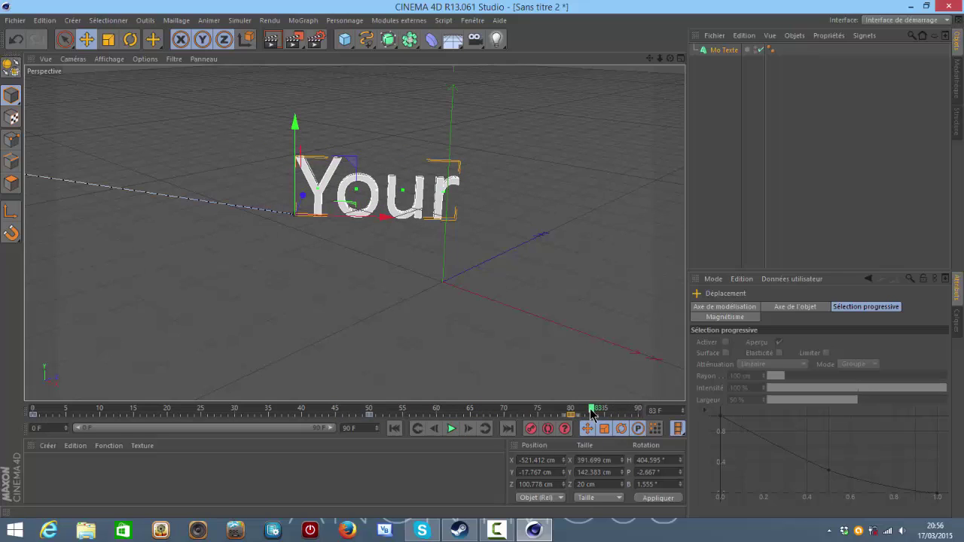
Try spinning Your and pushing it left, then revert the unrecorded move by scrubbing the timeline
{"action": "left_click", "coordinate": [130, 39]}
{"action": "mouse_move", "coordinate": [316, 235]}
{"action": "left_mouse_down"}
{"action": "mouse_move", "coordinate": [204, 226]}
{"action": "mouse_move", "coordinate": [226, 231]}
{"action": "mouse_move", "coordinate": [294, 190]}
{"action": "mouse_move", "coordinate": [329, 282]}
{"action": "mouse_move", "coordinate": [299, 169]}
{"action": "mouse_move", "coordinate": [265, 155]}
{"action": "left_mouse_up"}
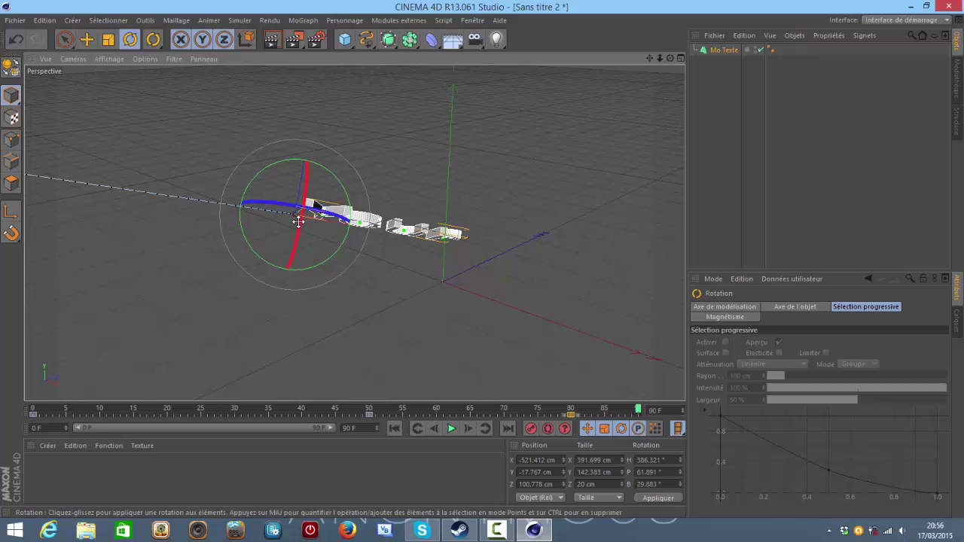
{"action": "left_click_drag", "start_coordinate": [299, 221], "coordinate": [295, 209]}
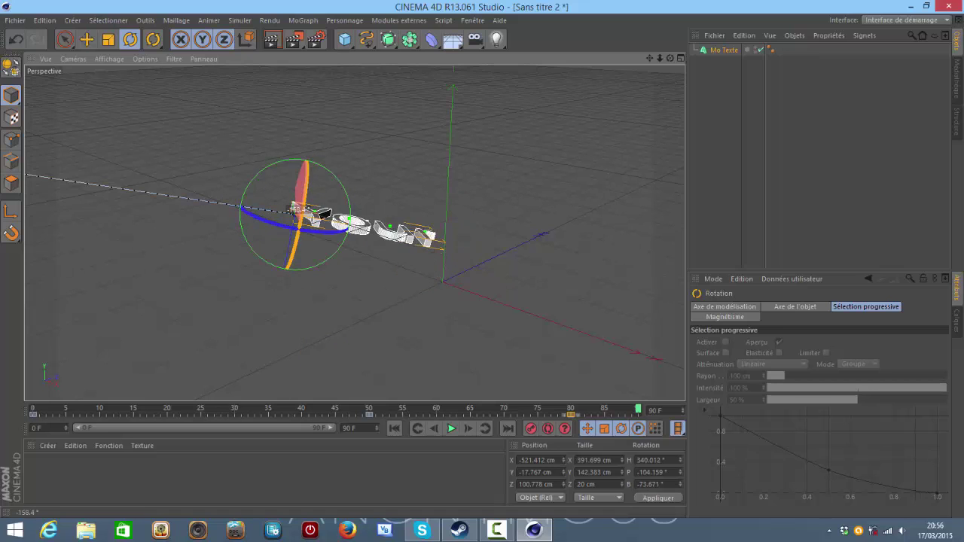
{"action": "left_click_drag", "start_coordinate": [296, 209], "coordinate": [302, 227]}
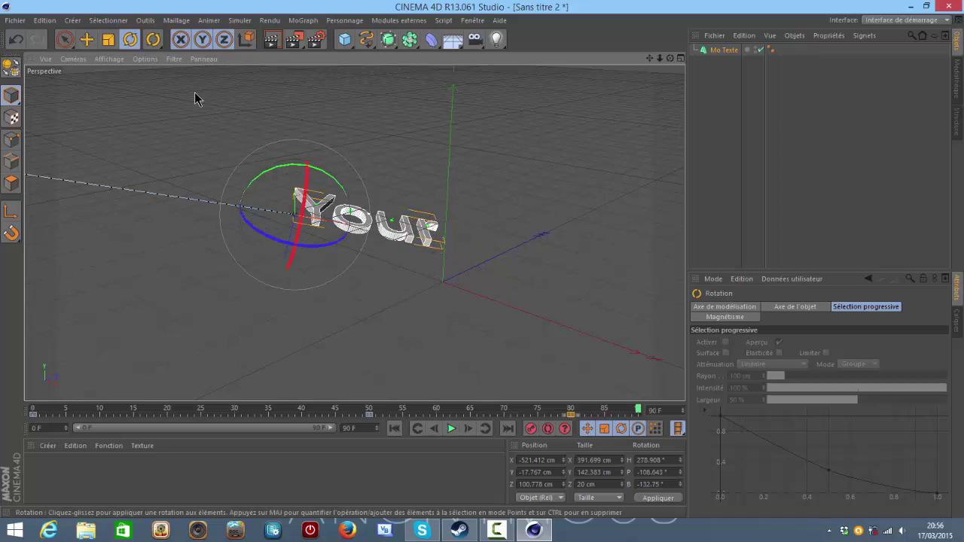
{"action": "left_click", "coordinate": [83, 40]}
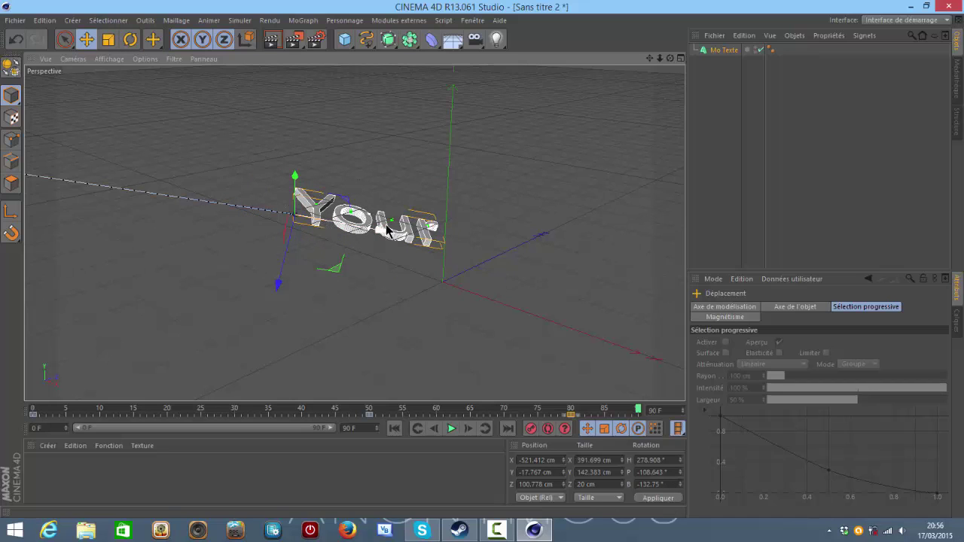
{"action": "left_click_drag", "start_coordinate": [385, 231], "coordinate": [34, 162]}
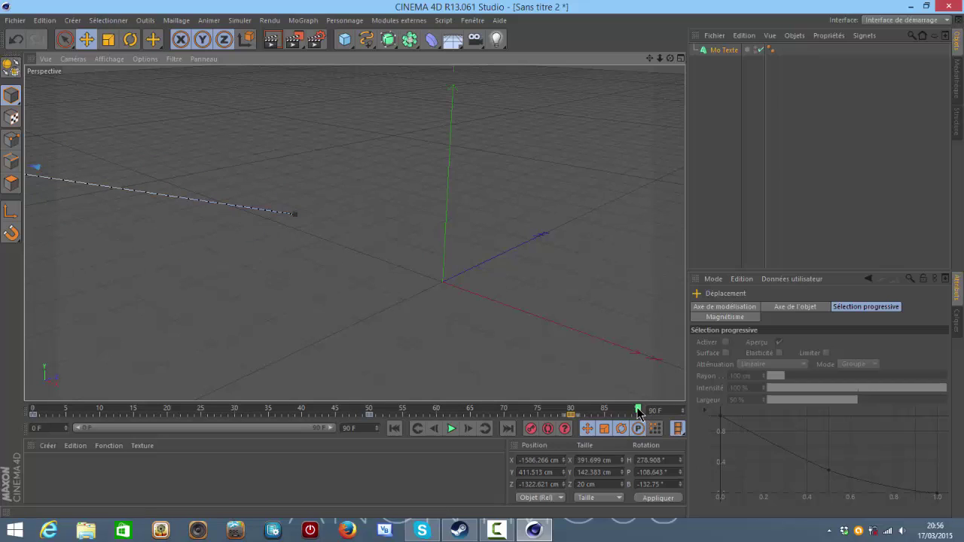
{"action": "left_click_drag", "start_coordinate": [638, 412], "coordinate": [599, 405]}
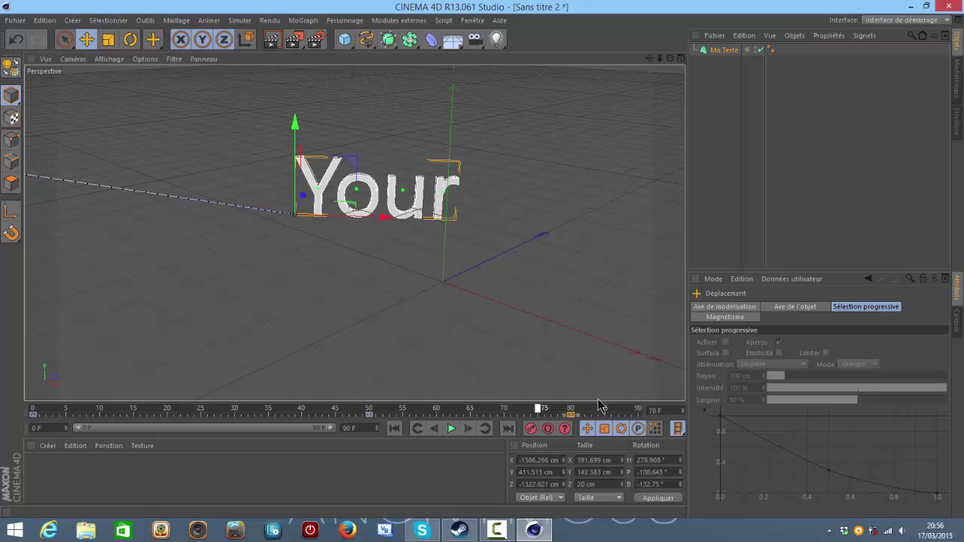
Tilt Your to P −64° and move it off-screen near X −1335, Y 334, Z −537 cm
{"action": "left_click", "coordinate": [372, 201]}
{"action": "left_click", "coordinate": [130, 41]}
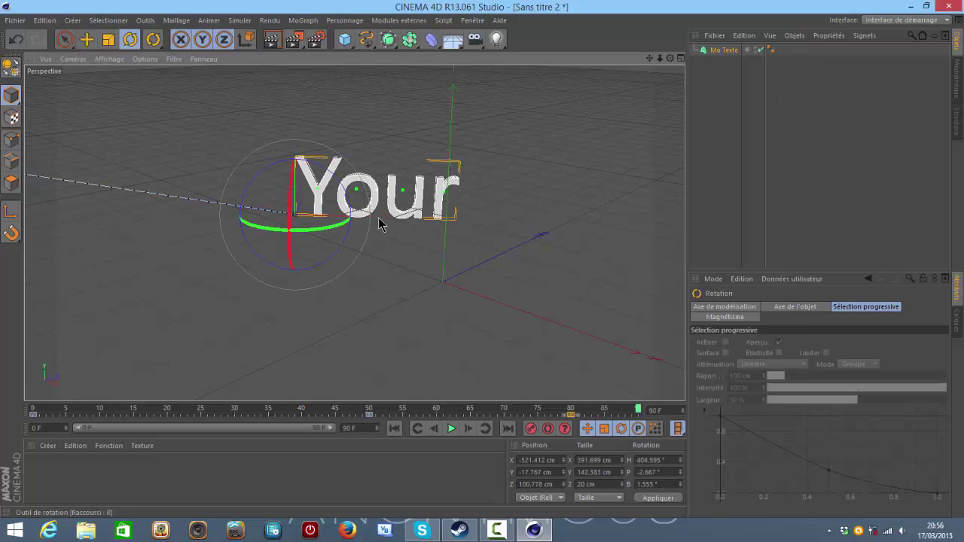
{"action": "mouse_move", "coordinate": [338, 232]}
{"action": "left_mouse_down"}
{"action": "mouse_move", "coordinate": [217, 230]}
{"action": "mouse_move", "coordinate": [317, 218]}
{"action": "left_mouse_up"}
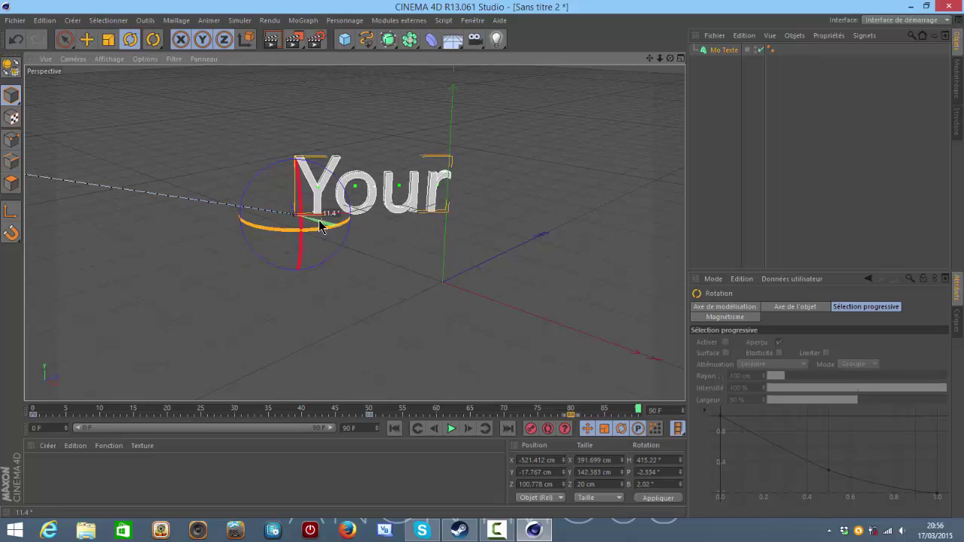
{"action": "mouse_move", "coordinate": [263, 179]}
{"action": "left_mouse_down"}
{"action": "mouse_move", "coordinate": [271, 233]}
{"action": "mouse_move", "coordinate": [343, 93]}
{"action": "mouse_move", "coordinate": [408, 98]}
{"action": "left_mouse_up"}
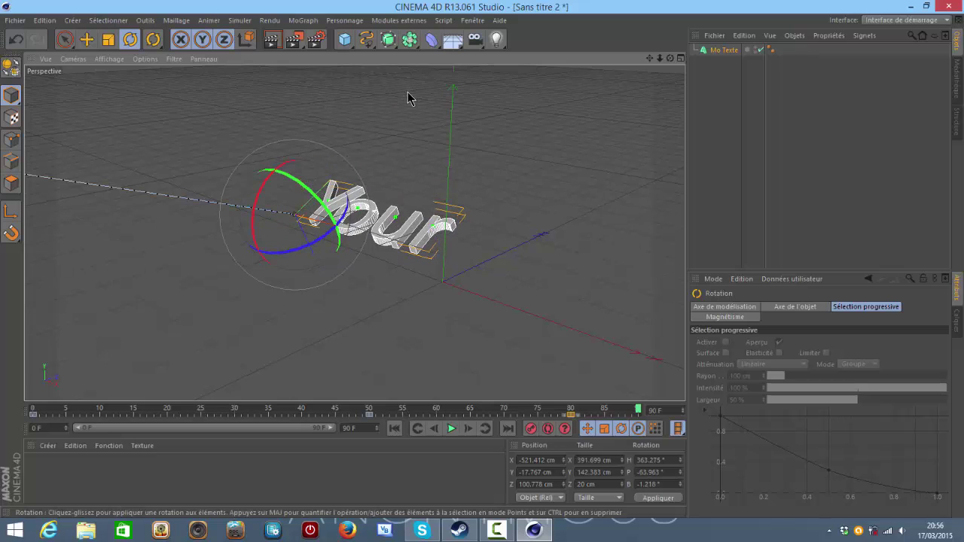
{"action": "left_click", "coordinate": [88, 43]}
{"action": "left_click_drag", "start_coordinate": [384, 226], "coordinate": [68, 151]}
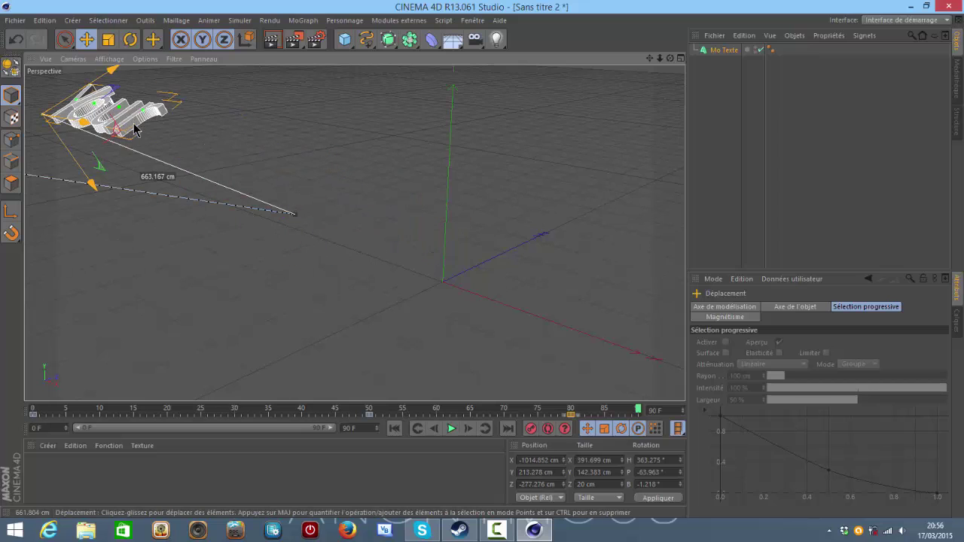
Record the frame-90 fly-out key, then play back from frame 0 and scrub to check the exit
{"action": "left_click", "coordinate": [531, 428]}
{"action": "left_click_drag", "start_coordinate": [639, 413], "coordinate": [33, 413]}
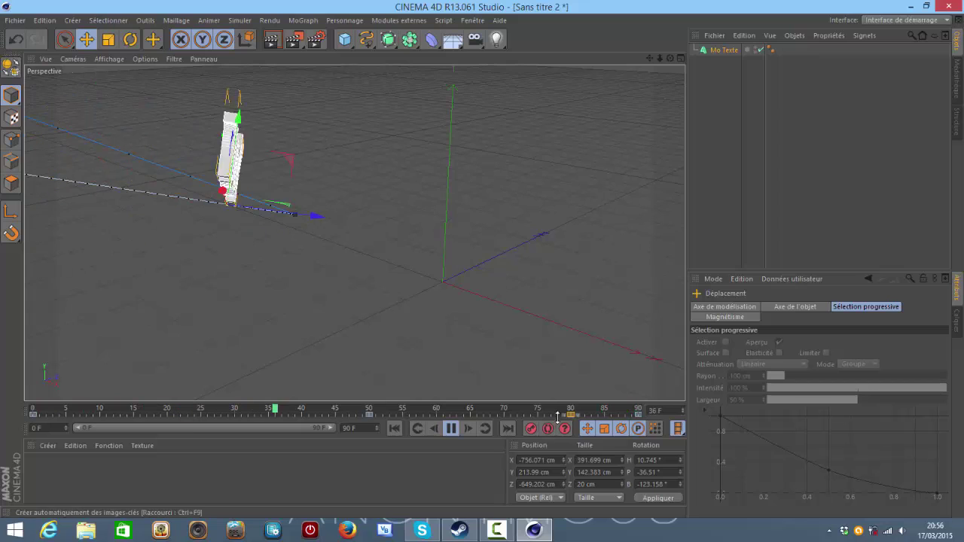
{"action": "key", "text": "F8"}
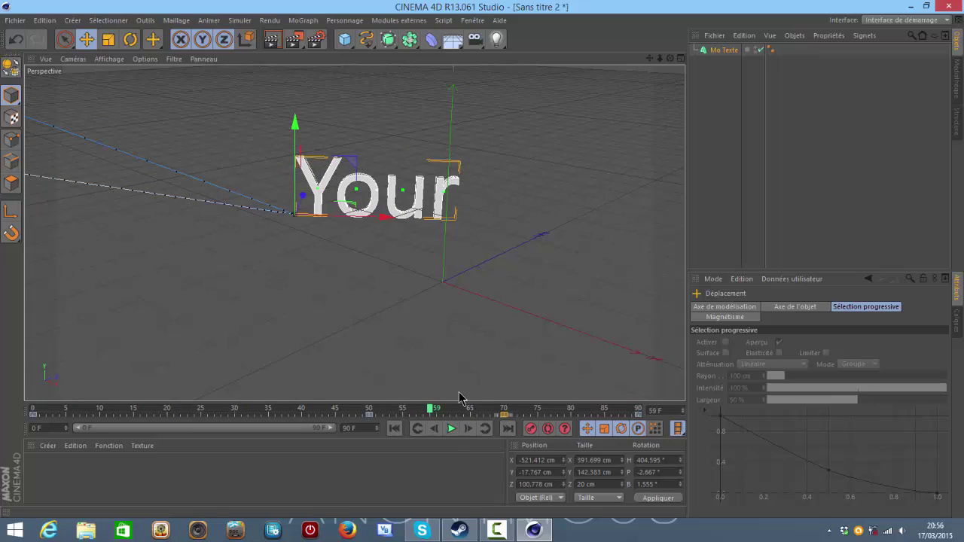
{"action": "left_click_drag", "start_coordinate": [431, 411], "coordinate": [33, 384]}
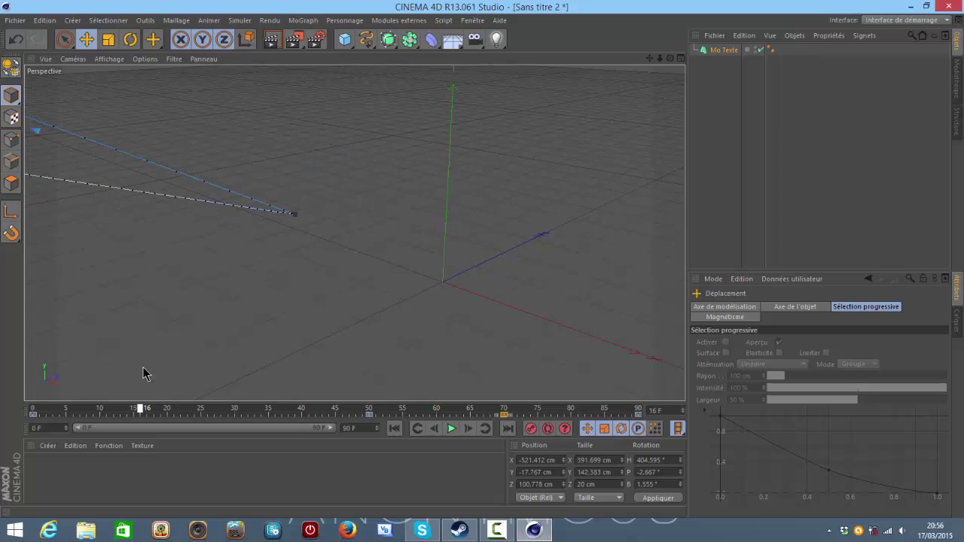
{"action": "left_click", "coordinate": [451, 429]}
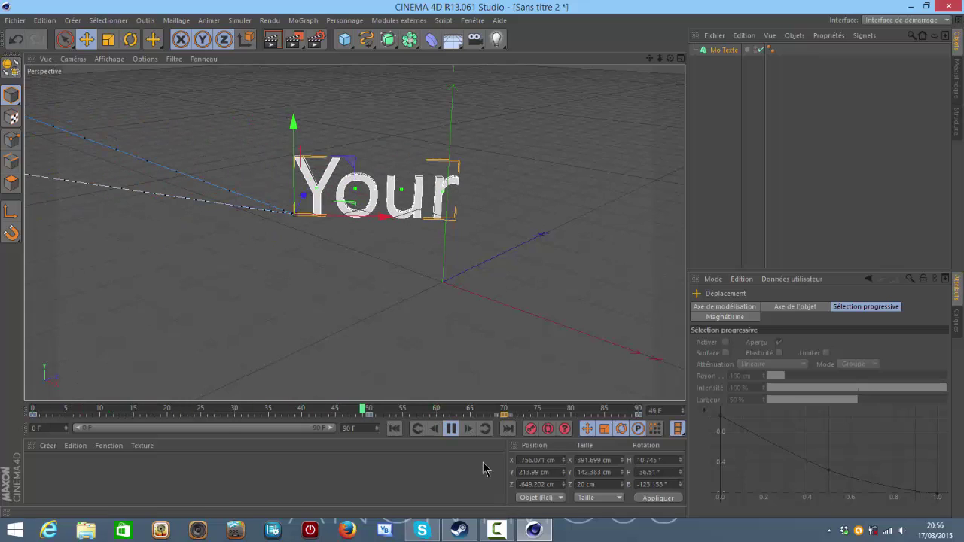
{"action": "left_click", "coordinate": [453, 428]}
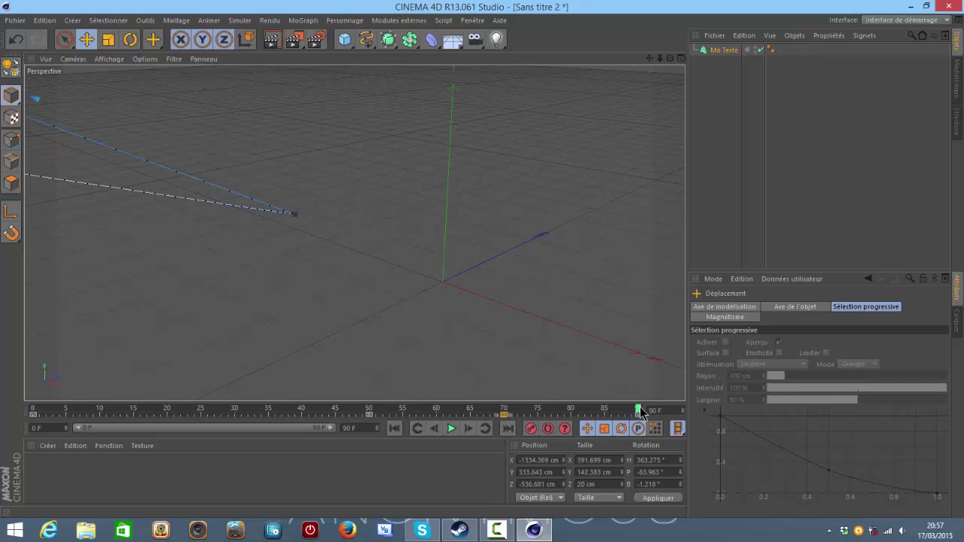
{"action": "left_click_drag", "start_coordinate": [641, 413], "coordinate": [415, 346]}
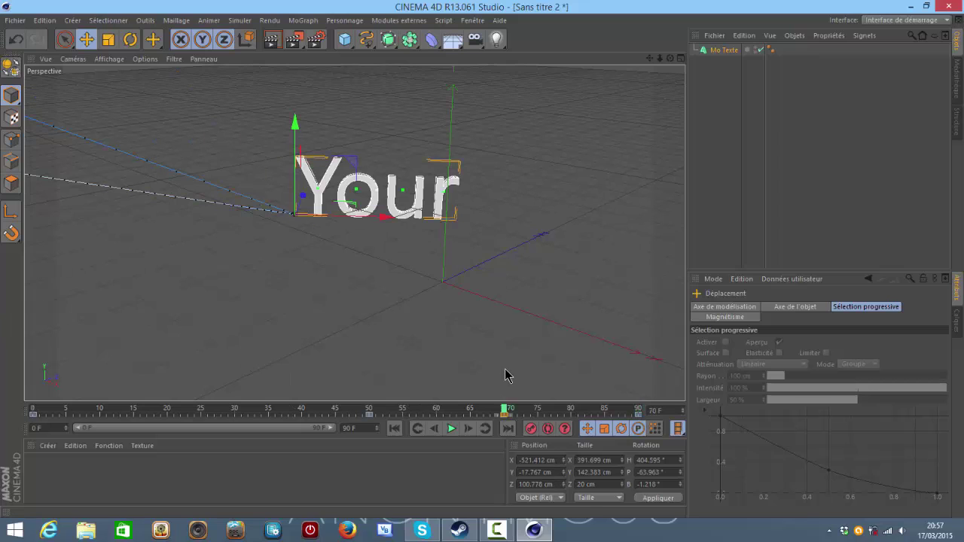
{"action": "left_click", "coordinate": [501, 413]}
{"action": "left_click_drag", "start_coordinate": [384, 417], "coordinate": [33, 413]}
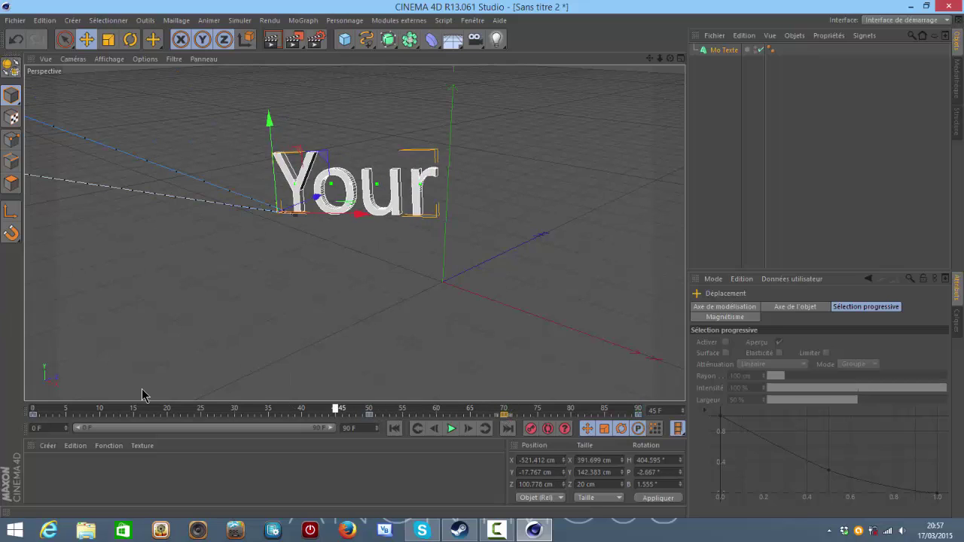
Add a second MoGraph text, Mo Texte.1 reading 'Texte', and stop playback at frame 71
{"action": "left_click", "coordinate": [343, 22]}
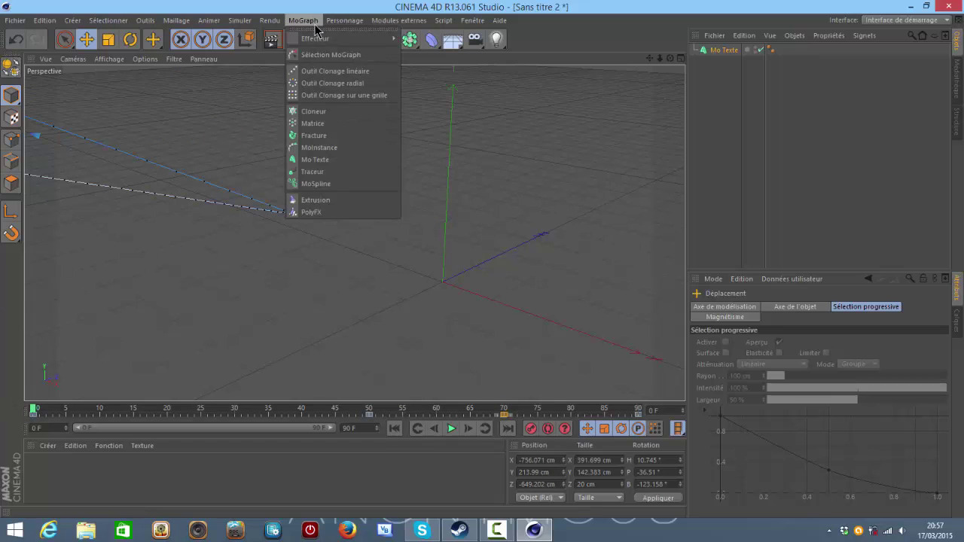
{"action": "left_click", "coordinate": [331, 160]}
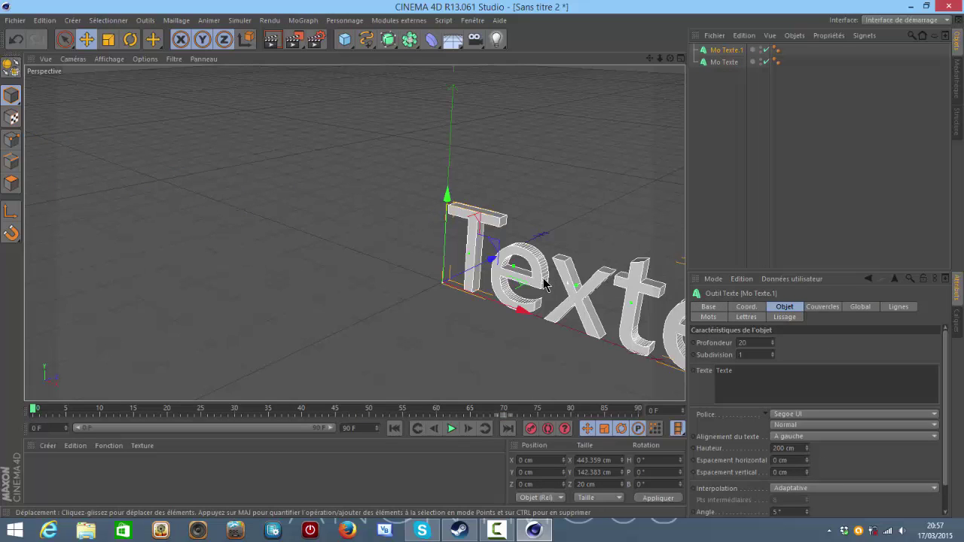
{"action": "left_click", "coordinate": [450, 429]}
Move Texte left to about X −268, Z −252 cm and turn it to H 46°
{"action": "left_click_drag", "start_coordinate": [541, 277], "coordinate": [349, 242]}
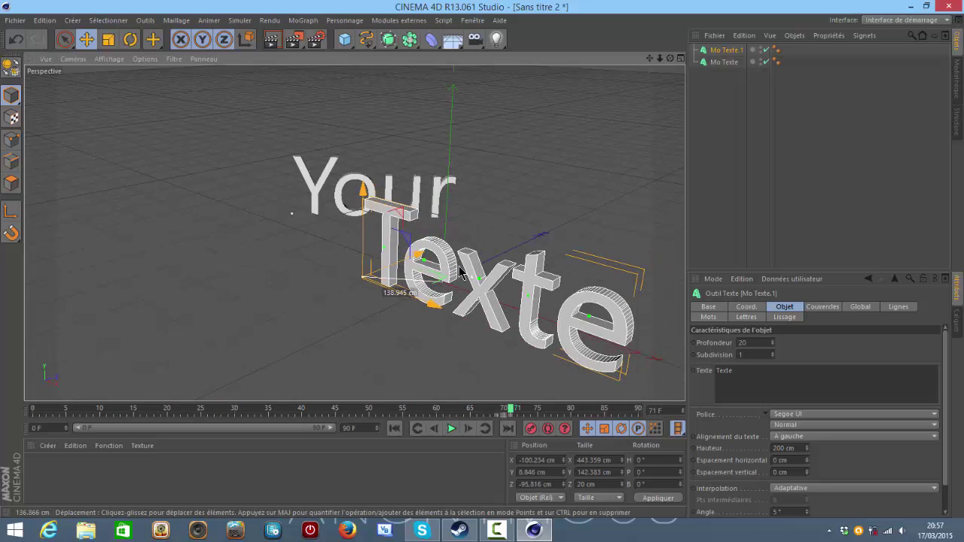
{"action": "left_click", "coordinate": [130, 41]}
{"action": "mouse_move", "coordinate": [223, 284]}
{"action": "left_mouse_down"}
{"action": "mouse_move", "coordinate": [315, 285]}
{"action": "mouse_move", "coordinate": [286, 288]}
{"action": "left_mouse_up"}
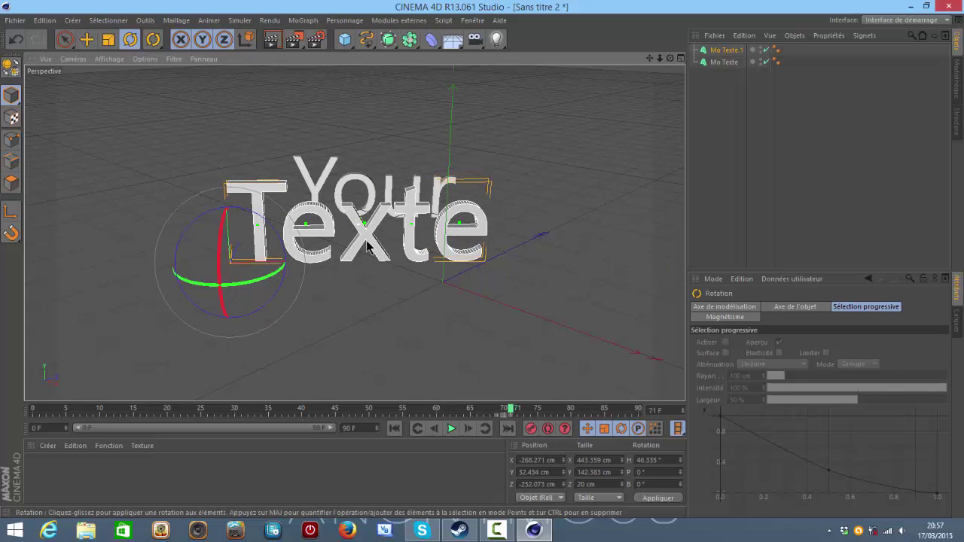
{"action": "left_click_drag", "start_coordinate": [368, 237], "coordinate": [383, 237]}
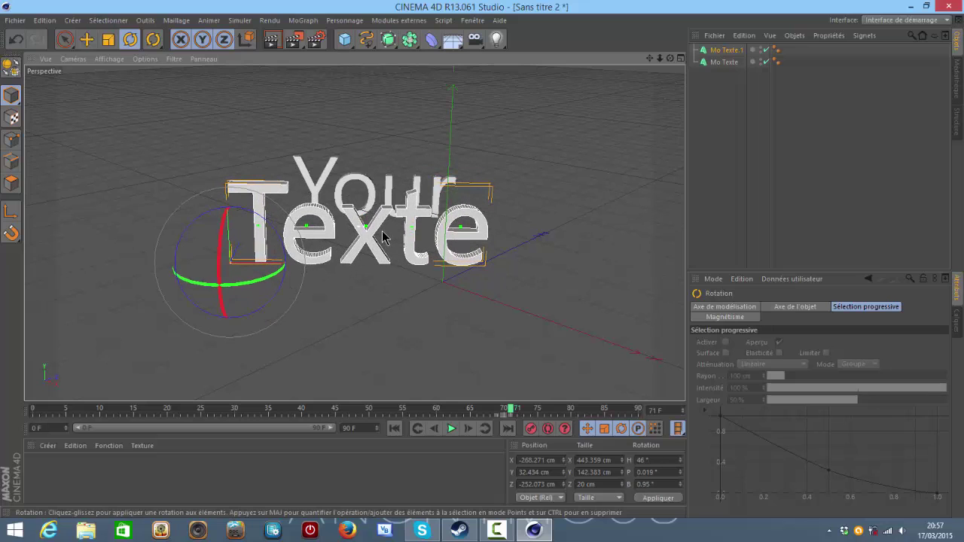
{"action": "left_click", "coordinate": [87, 40]}
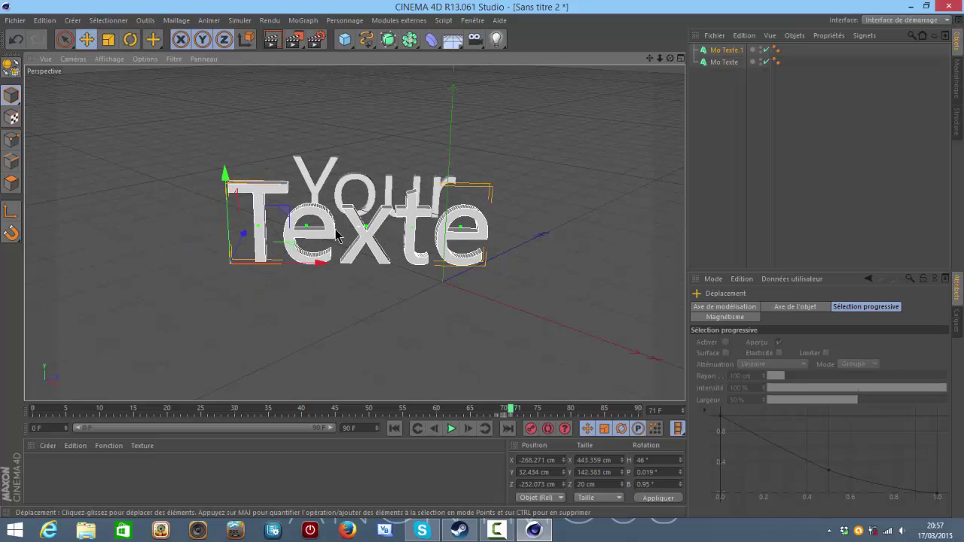
Move Texte up and lower it to rest just beneath the Your text
{"action": "mouse_move", "coordinate": [341, 221]}
{"action": "left_mouse_down"}
{"action": "mouse_move", "coordinate": [255, 218]}
{"action": "mouse_move", "coordinate": [275, 167]}
{"action": "left_mouse_up"}
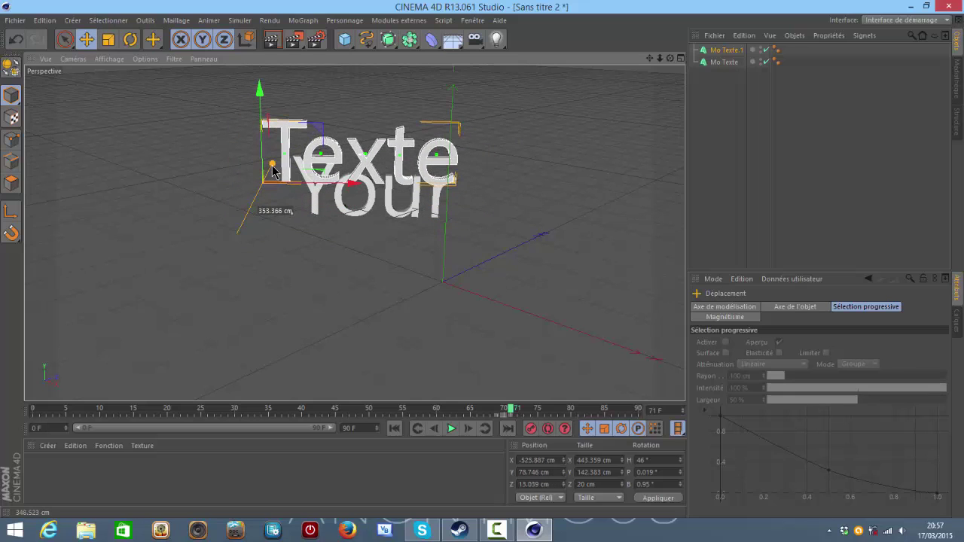
{"action": "mouse_move", "coordinate": [263, 145]}
{"action": "left_mouse_down"}
{"action": "mouse_move", "coordinate": [279, 184]}
{"action": "mouse_move", "coordinate": [274, 268]}
{"action": "mouse_move", "coordinate": [262, 240]}
{"action": "left_mouse_up"}
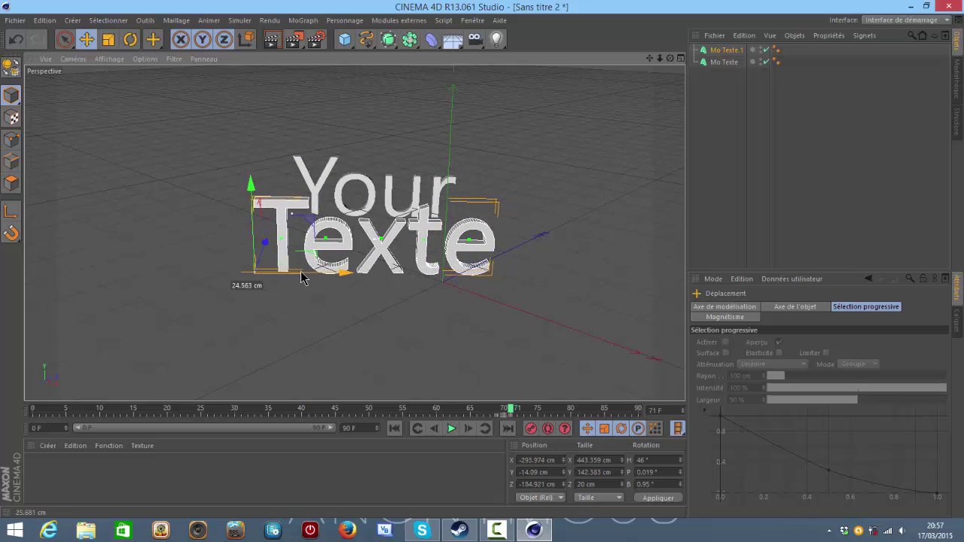
{"action": "mouse_move", "coordinate": [263, 240]}
{"action": "left_mouse_down"}
{"action": "mouse_move", "coordinate": [262, 270]}
{"action": "mouse_move", "coordinate": [285, 233]}
{"action": "left_mouse_up"}
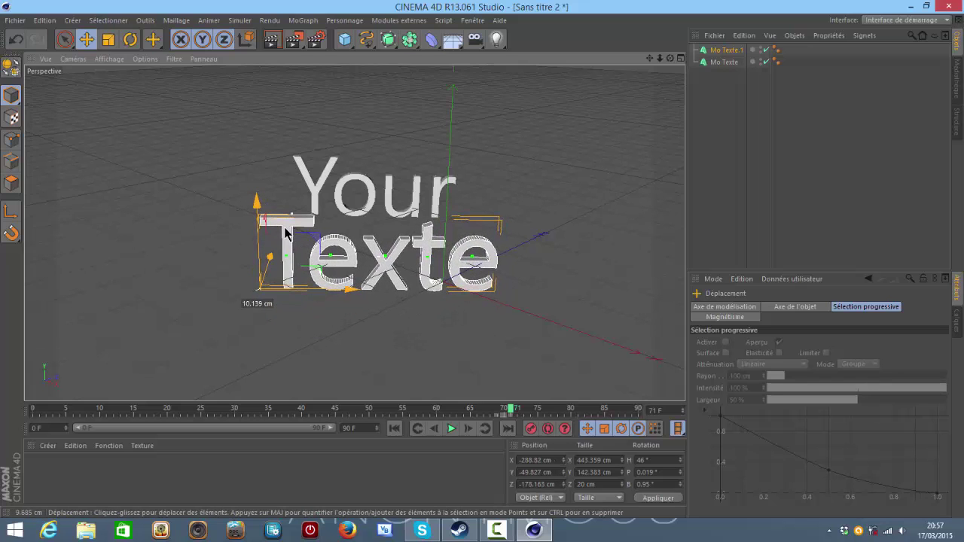
{"action": "left_click", "coordinate": [532, 239]}
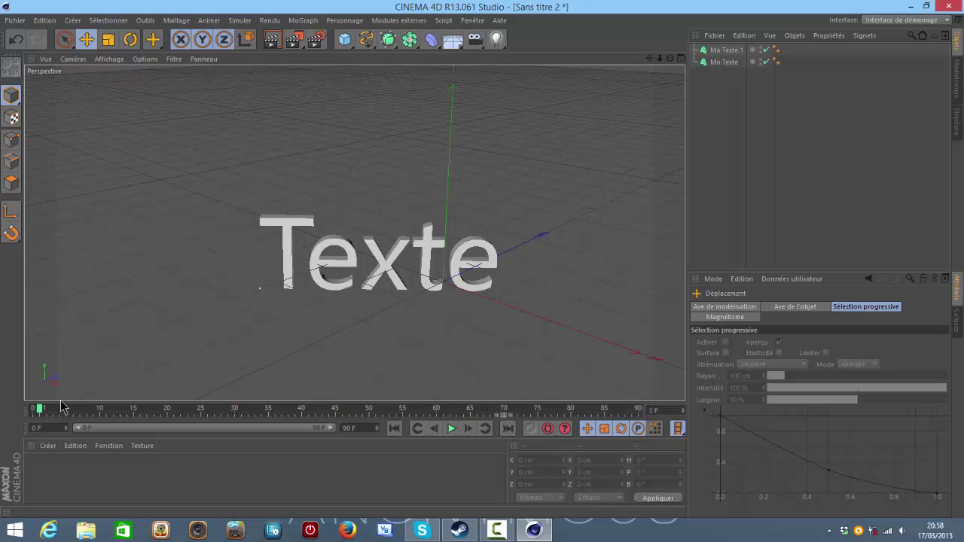
At frame 50, tilt Texte forward on pitch and drop it out of view, then scrub back
{"action": "mouse_move", "coordinate": [62, 407]}
{"action": "left_mouse_down"}
{"action": "mouse_move", "coordinate": [392, 397]}
{"action": "mouse_move", "coordinate": [327, 405]}
{"action": "mouse_move", "coordinate": [370, 404]}
{"action": "left_mouse_up"}
{"action": "left_click", "coordinate": [415, 264]}
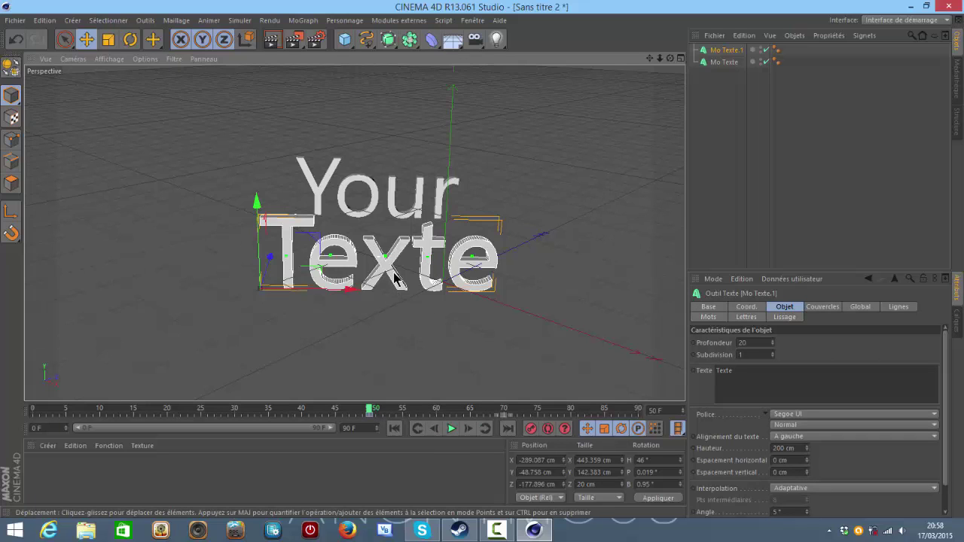
{"action": "left_click", "coordinate": [132, 40]}
{"action": "mouse_move", "coordinate": [269, 276]}
{"action": "left_mouse_down"}
{"action": "mouse_move", "coordinate": [259, 320]}
{"action": "mouse_move", "coordinate": [269, 334]}
{"action": "left_mouse_up"}
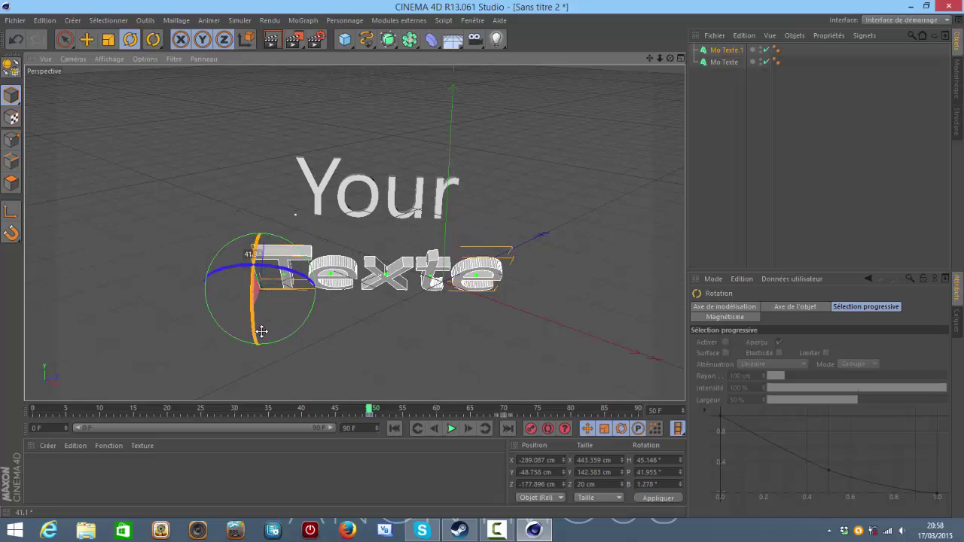
{"action": "left_click", "coordinate": [94, 39]}
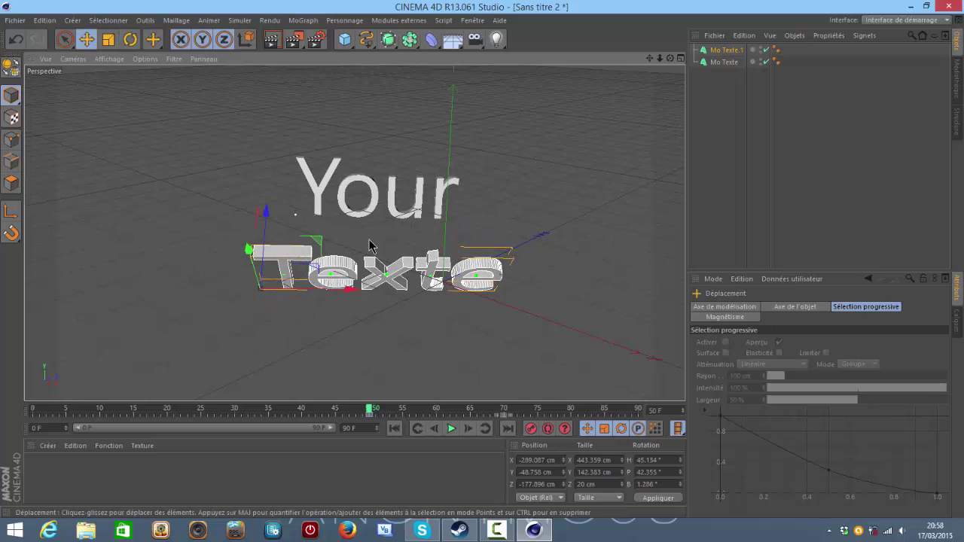
{"action": "left_click_drag", "start_coordinate": [377, 276], "coordinate": [260, 388]}
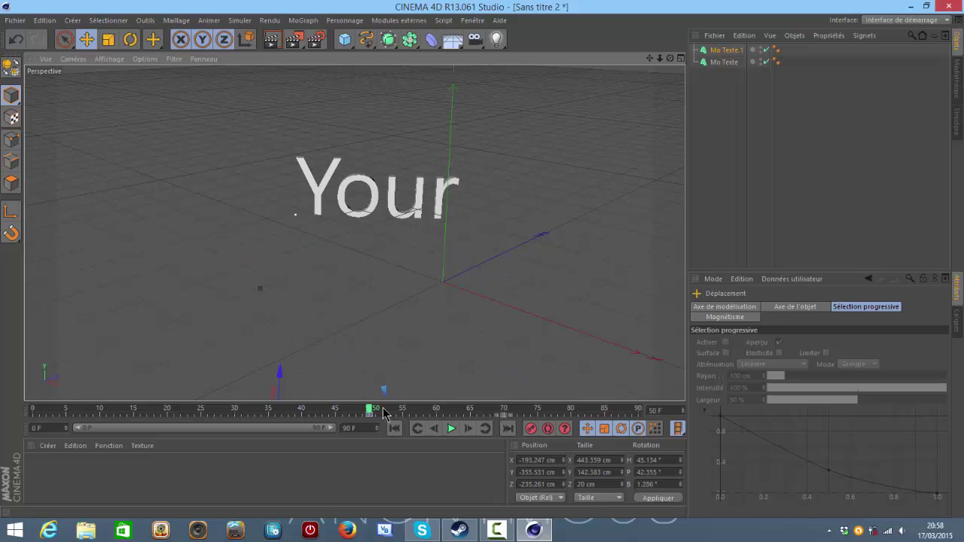
{"action": "left_click_drag", "start_coordinate": [370, 411], "coordinate": [83, 368]}
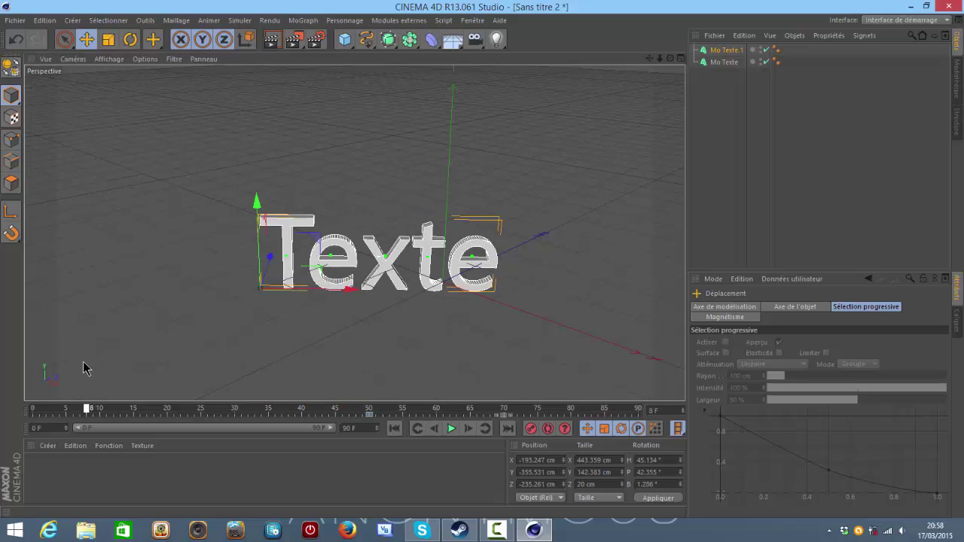
At frame 0, tilt Texte about 46° on its pitch axis
{"action": "left_click", "coordinate": [130, 40]}
{"action": "left_click_drag", "start_coordinate": [249, 282], "coordinate": [252, 289]}
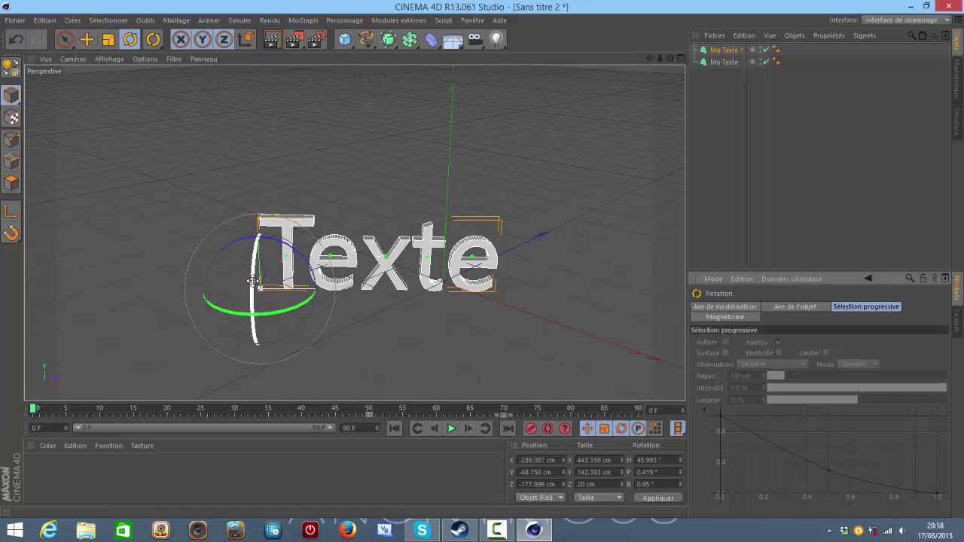
{"action": "key", "text": "e"}
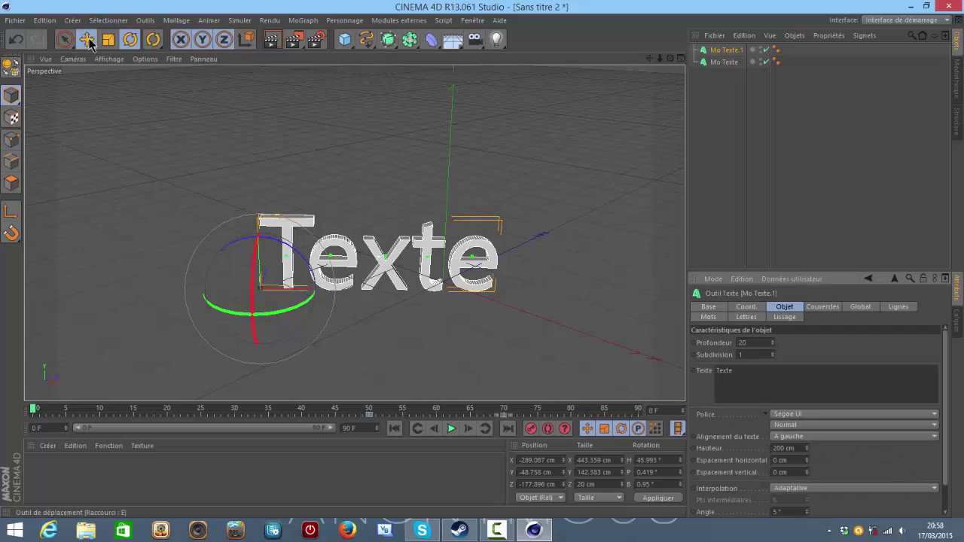
{"action": "left_click", "coordinate": [226, 155]}
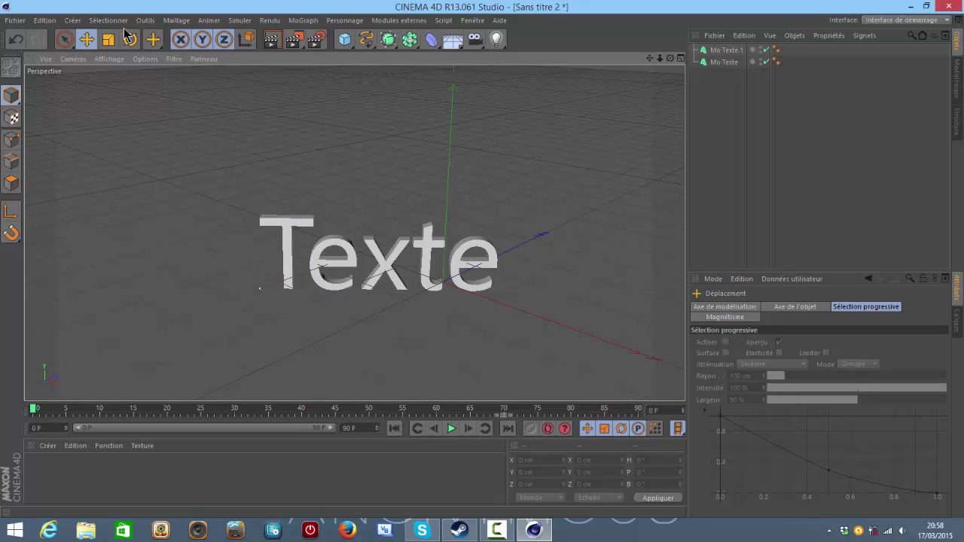
{"action": "key", "text": "r"}
{"action": "left_click", "coordinate": [337, 252]}
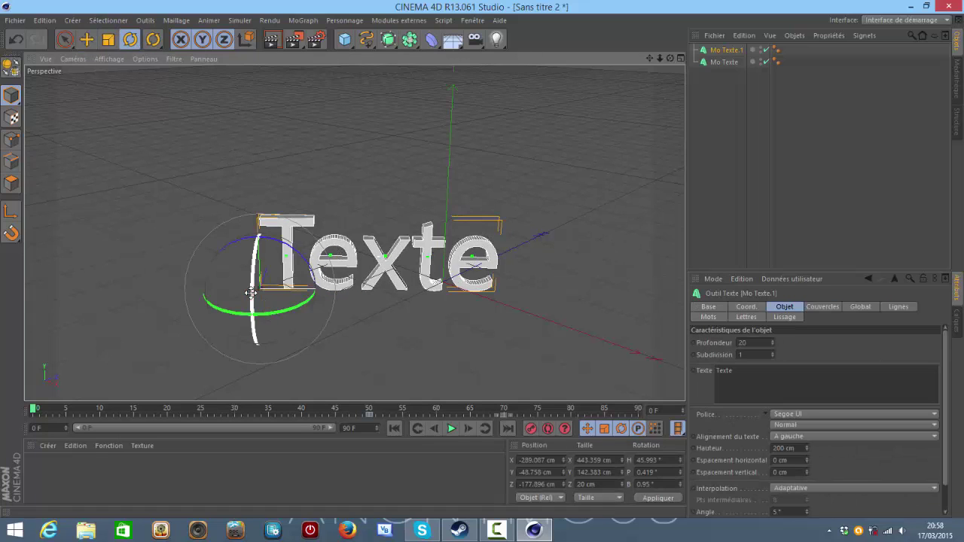
{"action": "left_click_drag", "start_coordinate": [266, 305], "coordinate": [254, 361]}
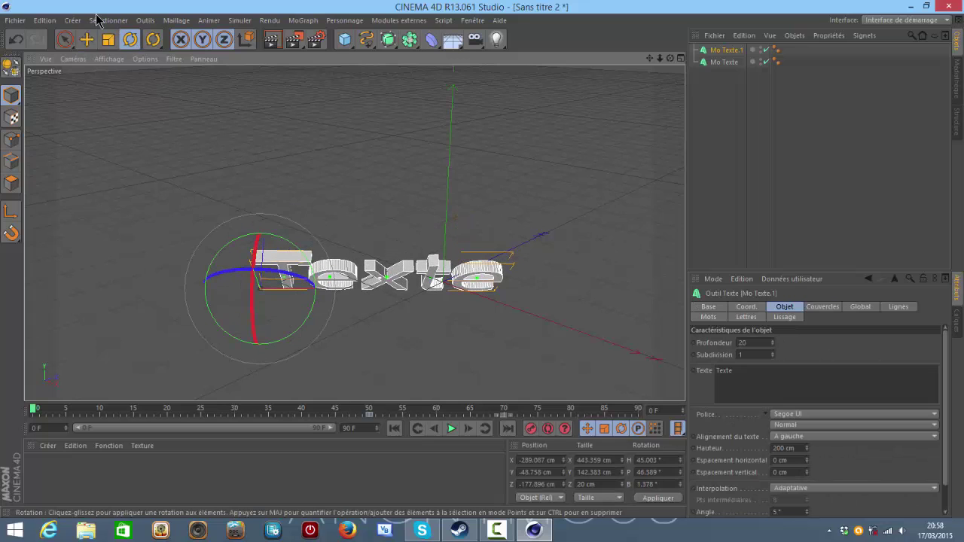
Lower Texte out of view below the scene, keyframe the pose and play
{"action": "left_click", "coordinate": [87, 39]}
{"action": "left_click_drag", "start_coordinate": [343, 270], "coordinate": [288, 404]}
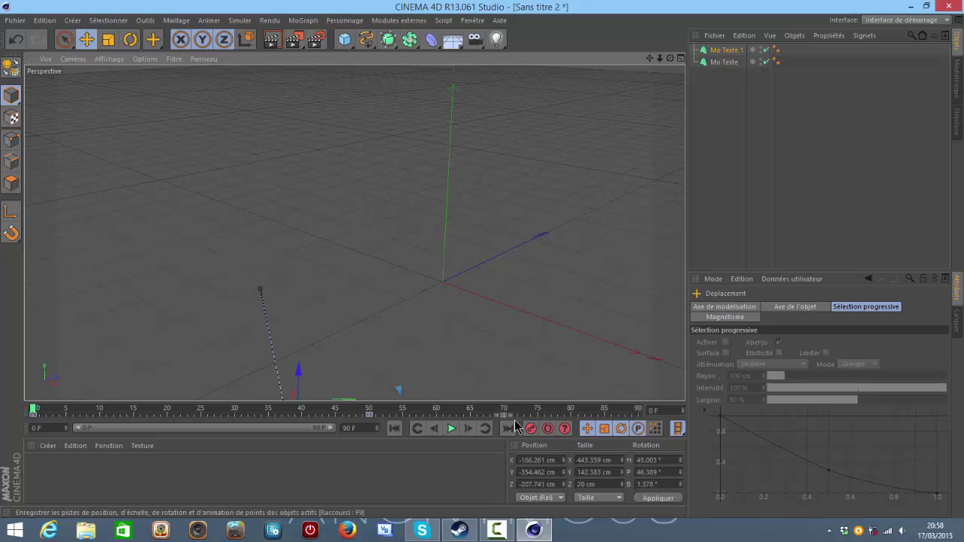
{"action": "left_click", "coordinate": [452, 429]}
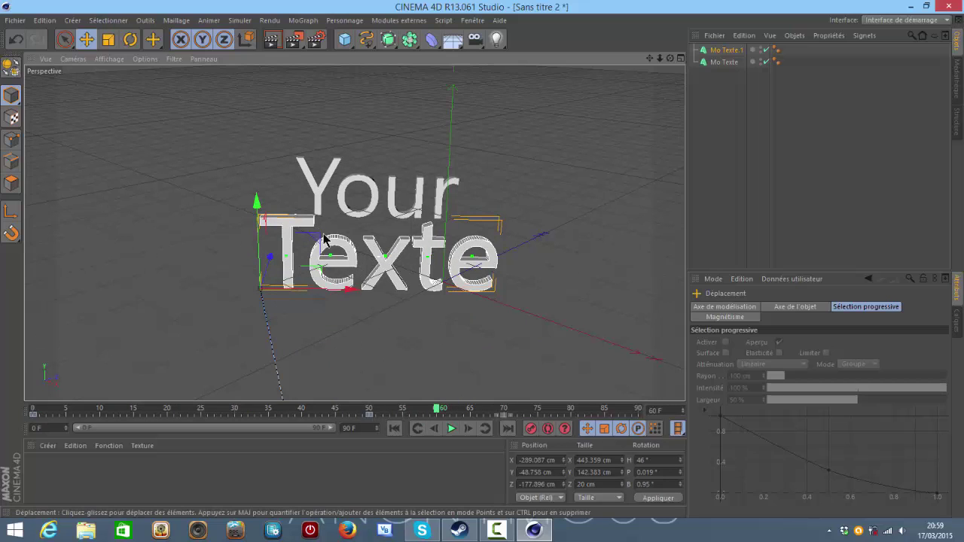
Lower Texte further, to about Y −669 cm, and preview playback up to frame 37
{"action": "mouse_move", "coordinate": [352, 265]}
{"action": "left_mouse_down"}
{"action": "mouse_move", "coordinate": [366, 377]}
{"action": "mouse_move", "coordinate": [393, 389]}
{"action": "mouse_move", "coordinate": [354, 301]}
{"action": "left_mouse_up"}
{"action": "left_click_drag", "start_coordinate": [440, 410], "coordinate": [32, 410]}
{"action": "scroll", "coordinate": [311, 245], "scroll_direction": "down", "scroll_amount": 2}
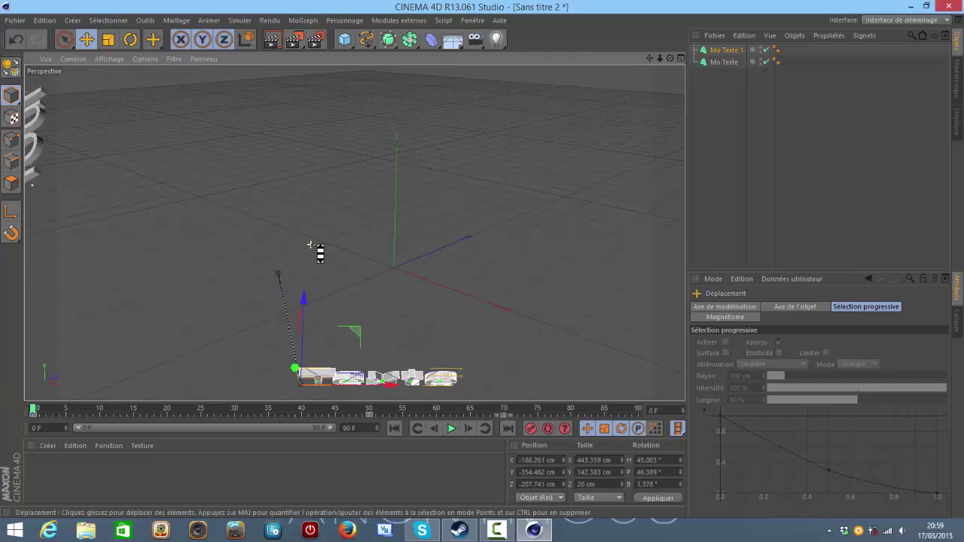
{"action": "scroll", "coordinate": [311, 244], "scroll_direction": "down", "scroll_amount": 2}
{"action": "mouse_move", "coordinate": [341, 348]}
{"action": "left_mouse_down"}
{"action": "mouse_move", "coordinate": [324, 366]}
{"action": "mouse_move", "coordinate": [332, 385]}
{"action": "mouse_move", "coordinate": [315, 376]}
{"action": "left_mouse_up"}
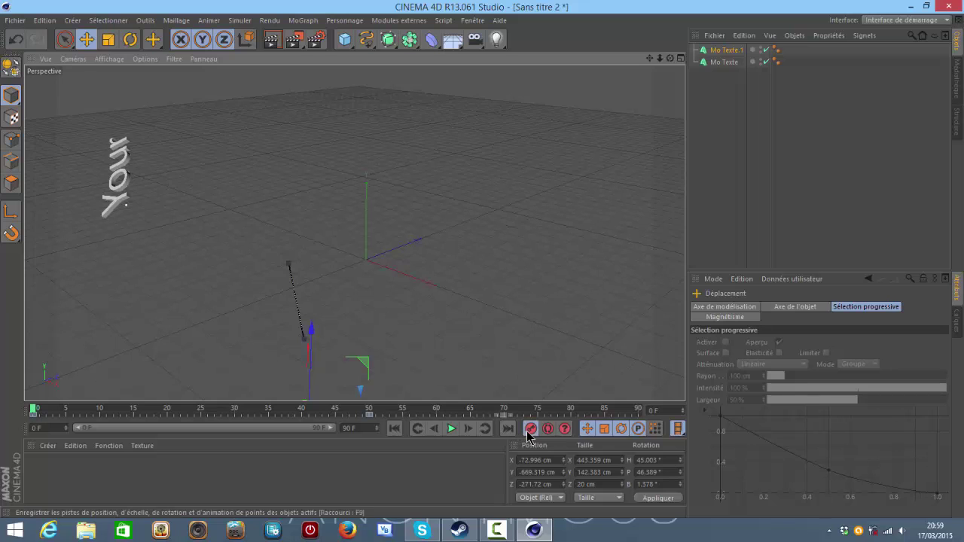
{"action": "left_click", "coordinate": [451, 429]}
{"action": "left_click", "coordinate": [451, 428]}
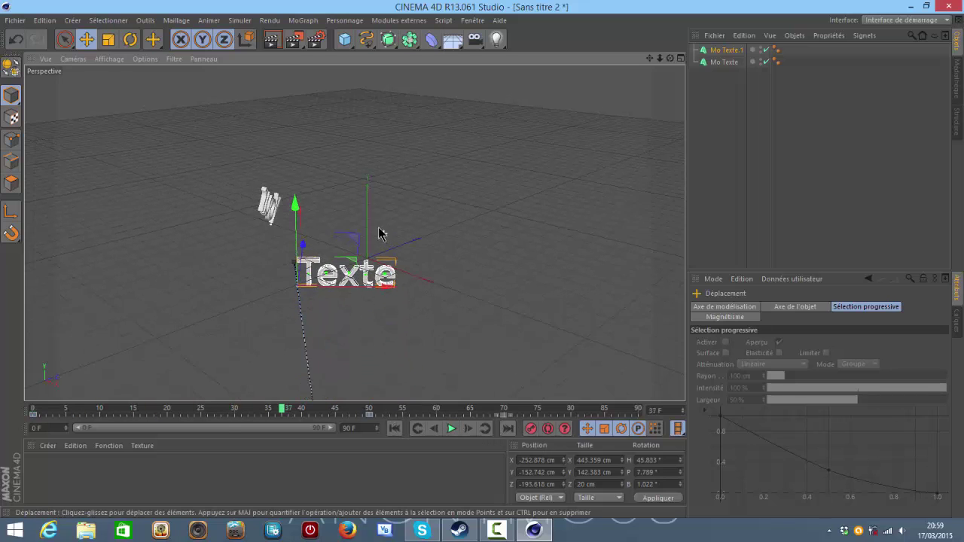
Shift Texte to the left and replay, stopping at frame 62
{"action": "scroll", "coordinate": [382, 203], "scroll_direction": "up", "scroll_amount": 5}
{"action": "scroll", "coordinate": [381, 204], "scroll_direction": "down", "scroll_amount": 4}
{"action": "scroll", "coordinate": [373, 201], "scroll_direction": "up", "scroll_amount": 1}
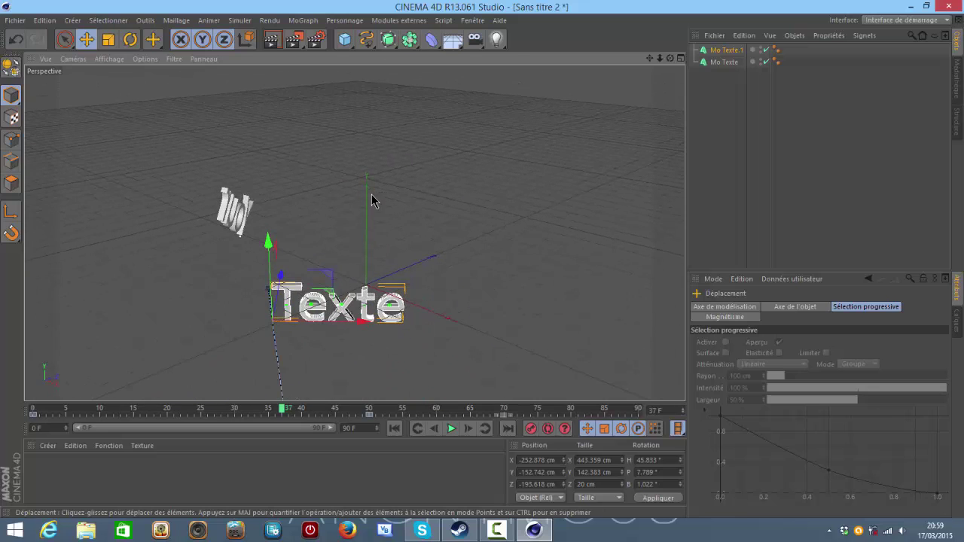
{"action": "scroll", "coordinate": [377, 233], "scroll_direction": "up", "scroll_amount": 3}
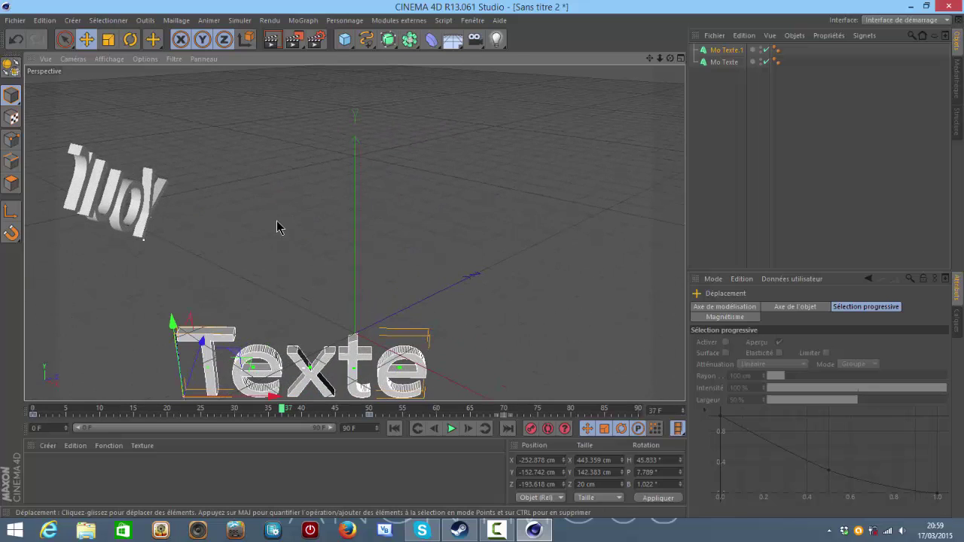
{"action": "left_click_drag", "start_coordinate": [277, 228], "coordinate": [263, 223]}
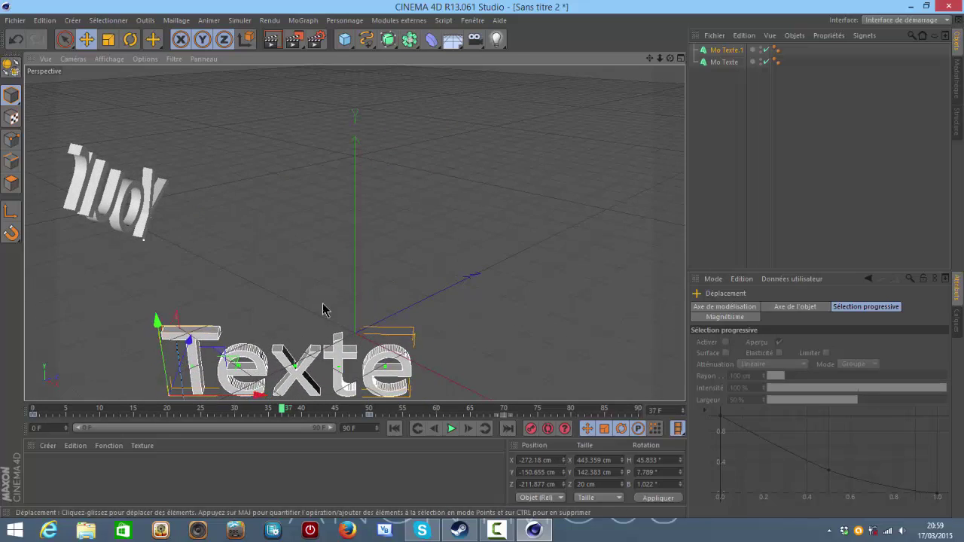
{"action": "left_click", "coordinate": [453, 429]}
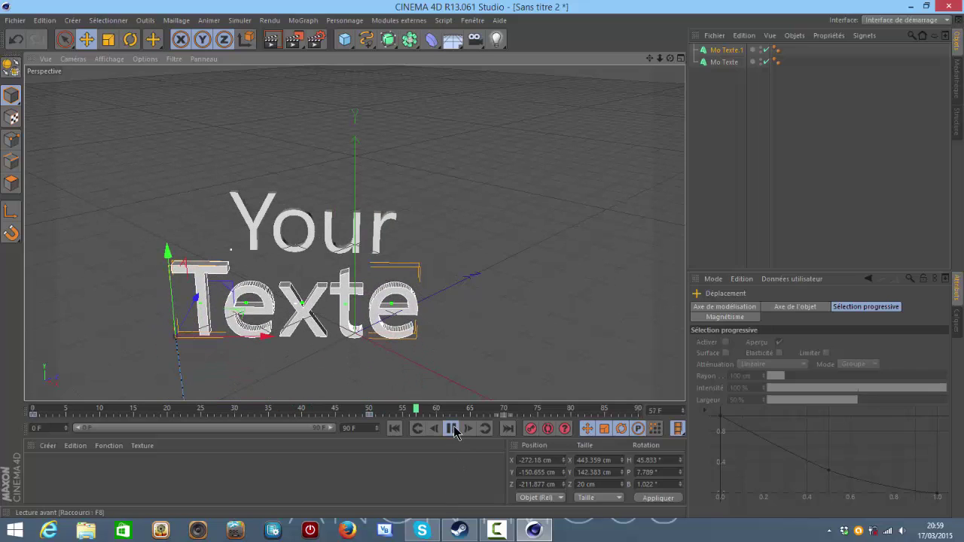
{"action": "left_click", "coordinate": [453, 429]}
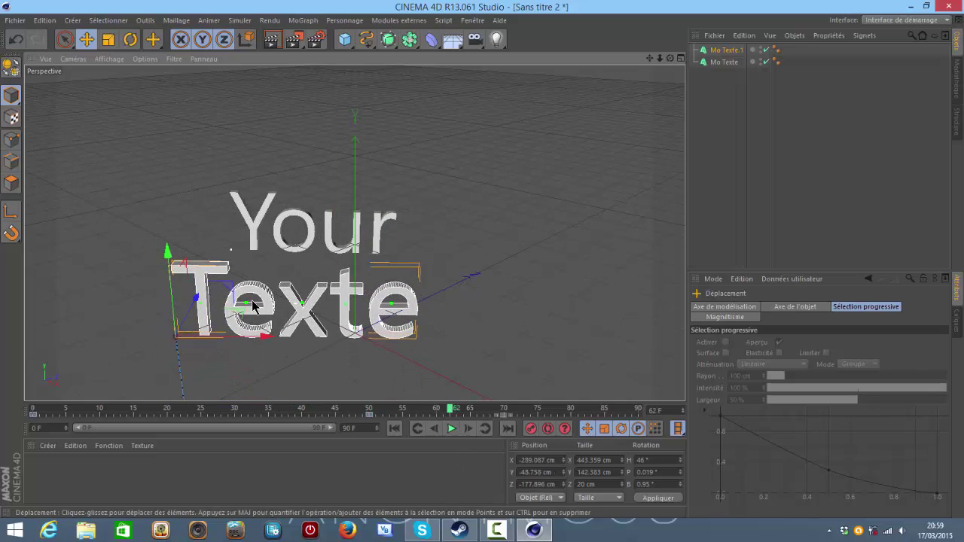
Nudge Texte slightly right, scrub back and replay the fly-in
{"action": "left_click_drag", "start_coordinate": [266, 295], "coordinate": [287, 294]}
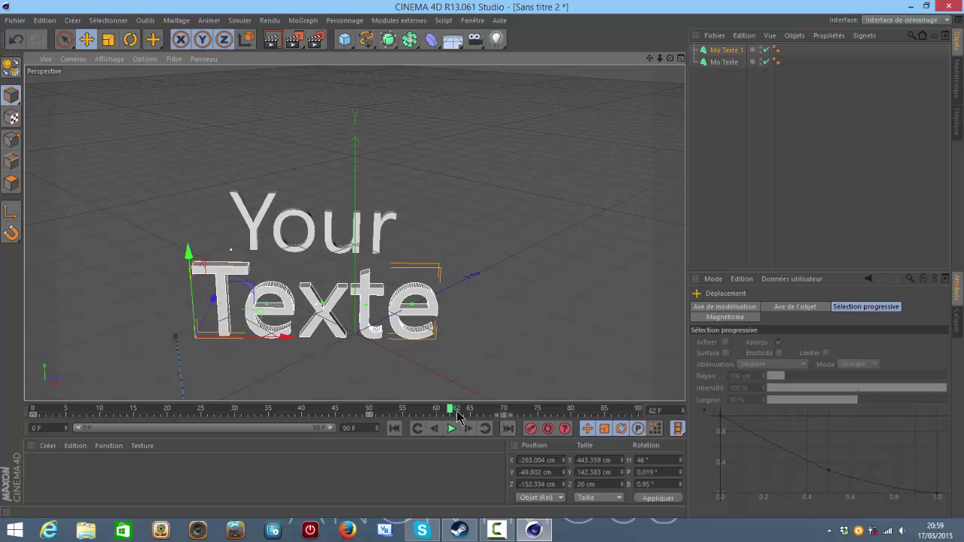
{"action": "left_click_drag", "start_coordinate": [454, 415], "coordinate": [97, 337]}
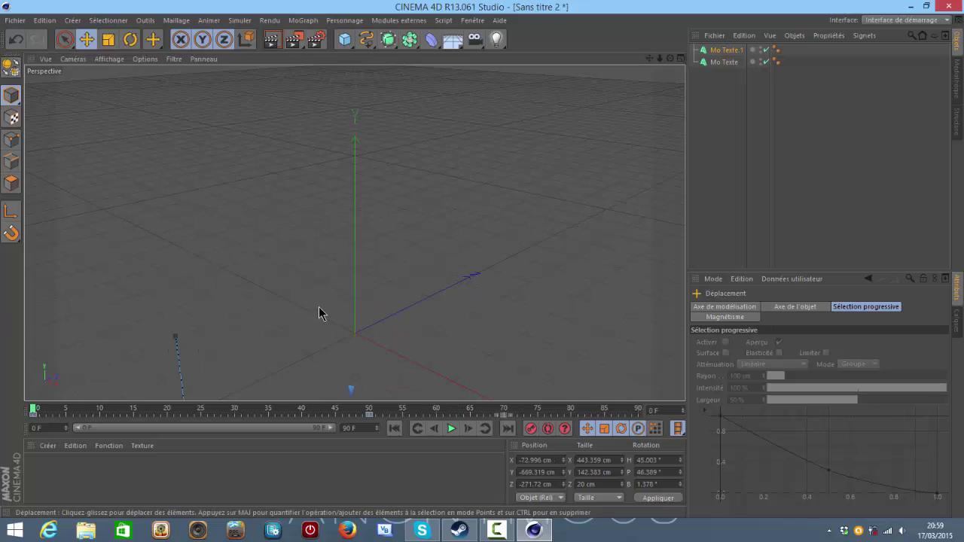
{"action": "left_click_drag", "start_coordinate": [319, 314], "coordinate": [354, 252], "text": "alt"}
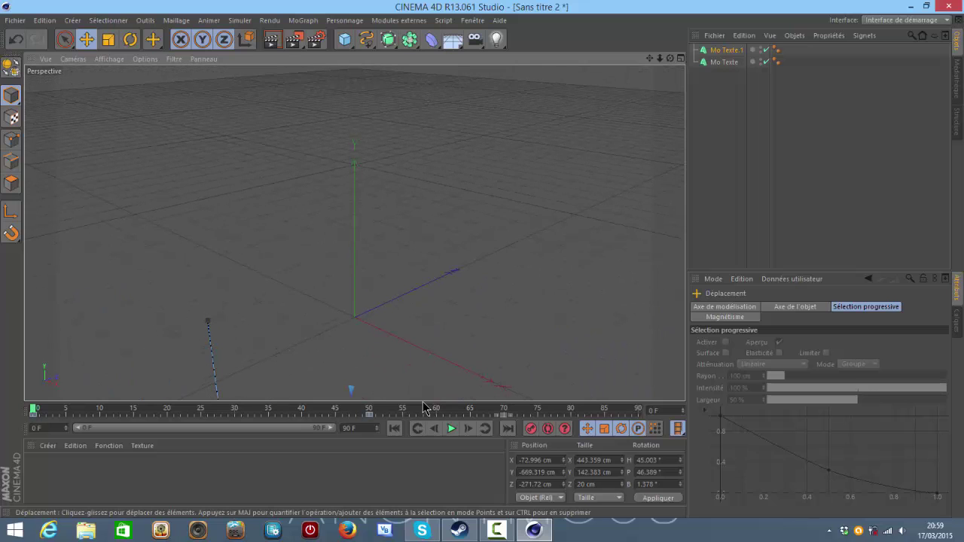
{"action": "left_click", "coordinate": [451, 428]}
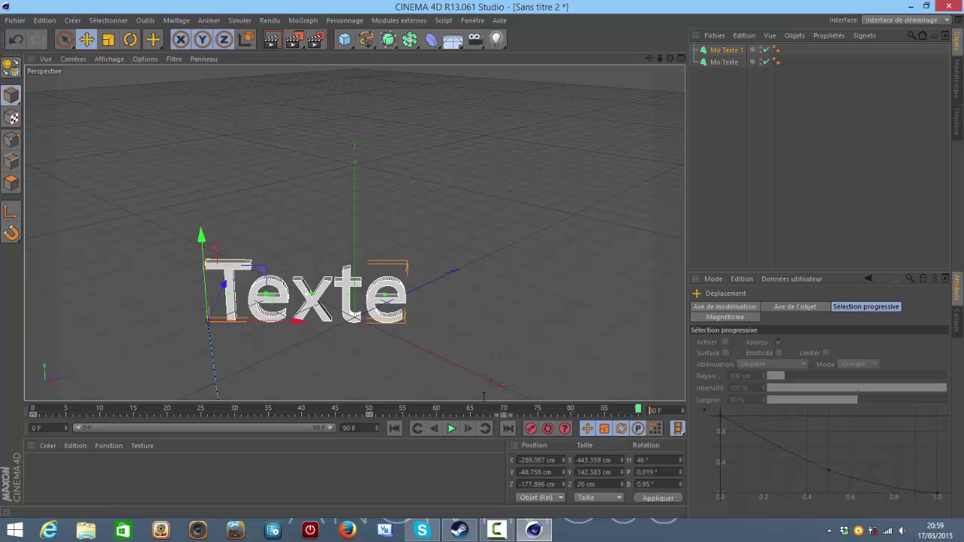
At mid-animation, nudge Texte slightly right and replay from the first frame
{"action": "left_click_drag", "start_coordinate": [637, 412], "coordinate": [363, 405]}
{"action": "left_click_drag", "start_coordinate": [321, 297], "coordinate": [338, 292]}
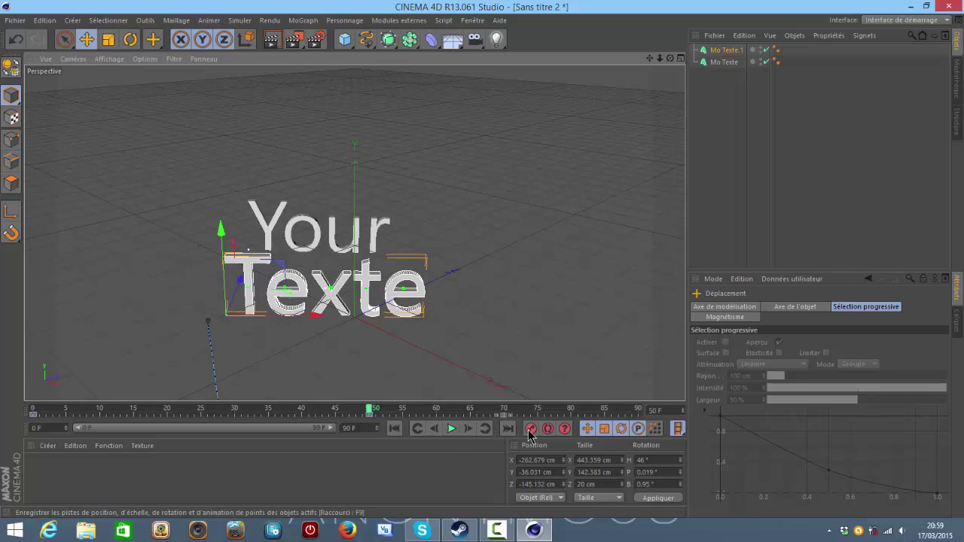
{"action": "key", "text": "shift+f"}
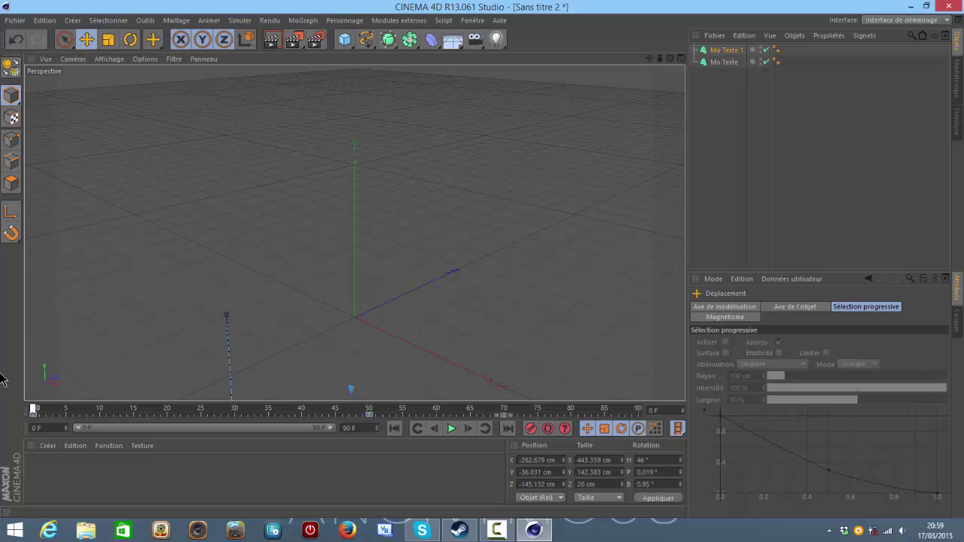
{"action": "left_click", "coordinate": [460, 431]}
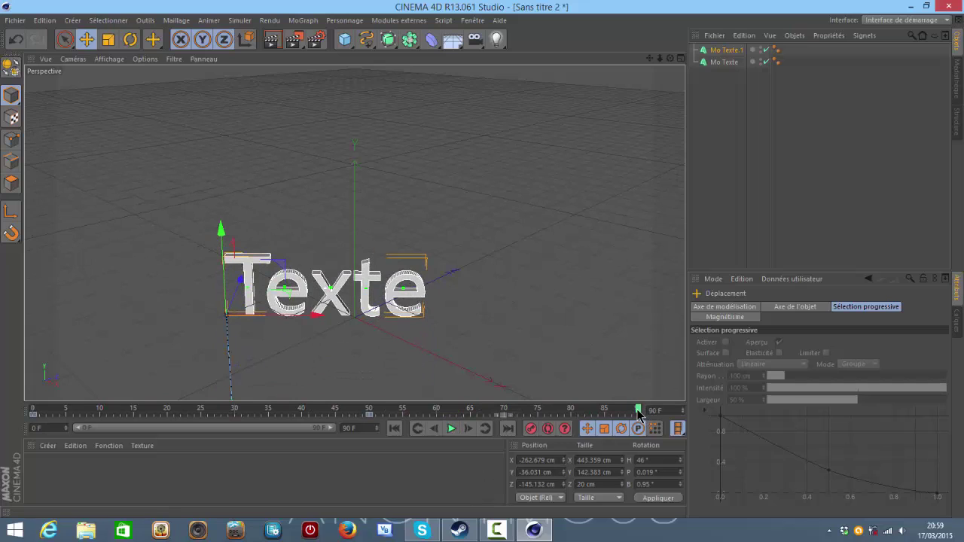
Turn on Auto Keying and move the playhead from about frame 70 to 80
{"action": "left_click_drag", "start_coordinate": [638, 413], "coordinate": [497, 411]}
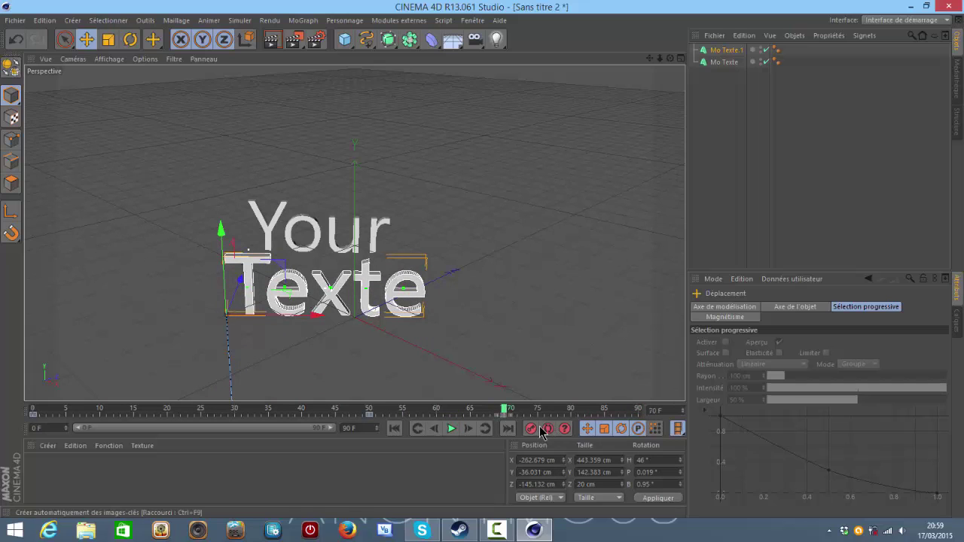
{"action": "left_click", "coordinate": [532, 431]}
{"action": "left_click", "coordinate": [507, 411]}
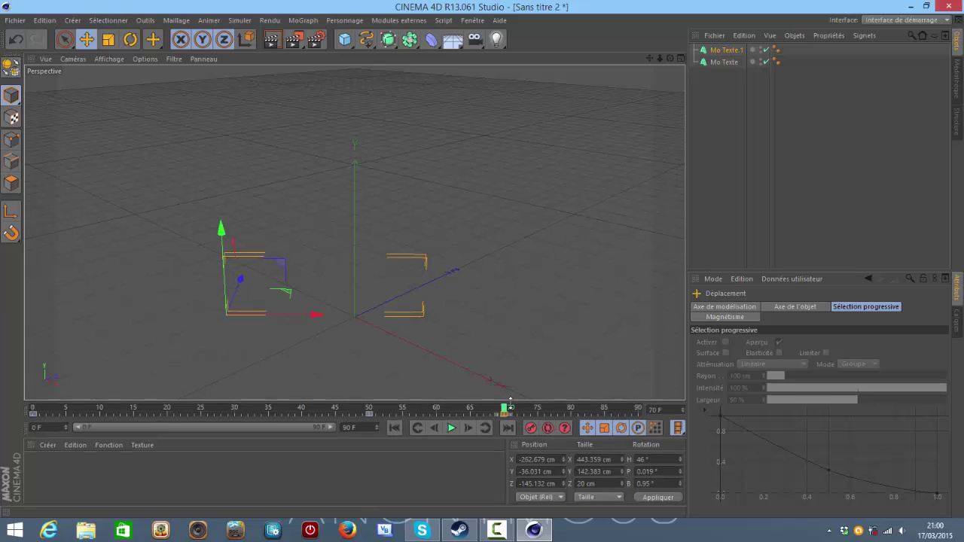
{"action": "left_click_drag", "start_coordinate": [507, 411], "coordinate": [571, 416]}
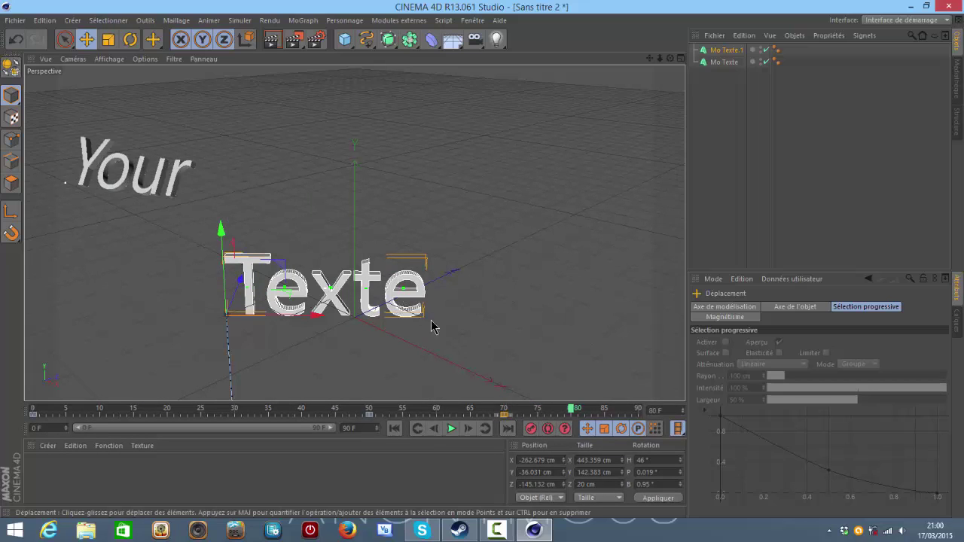
At frame 80, tip Texte over on its pitch axis and move it up-right
{"action": "left_click", "coordinate": [130, 42]}
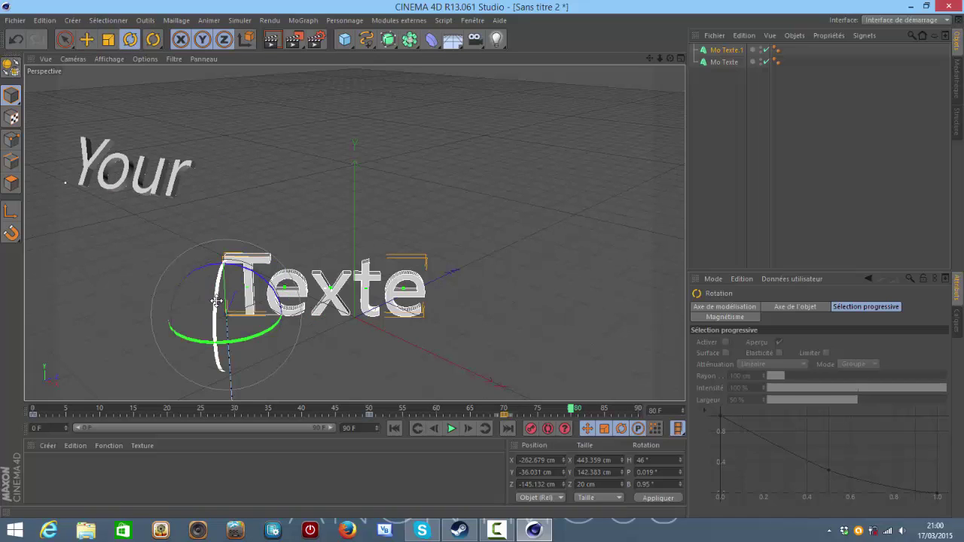
{"action": "left_click_drag", "start_coordinate": [217, 303], "coordinate": [215, 290]}
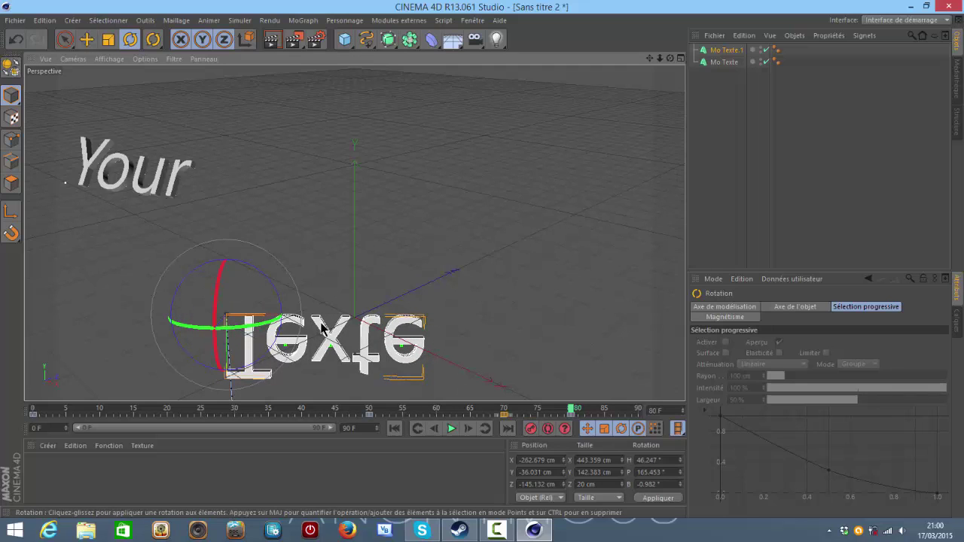
{"action": "left_click", "coordinate": [87, 39]}
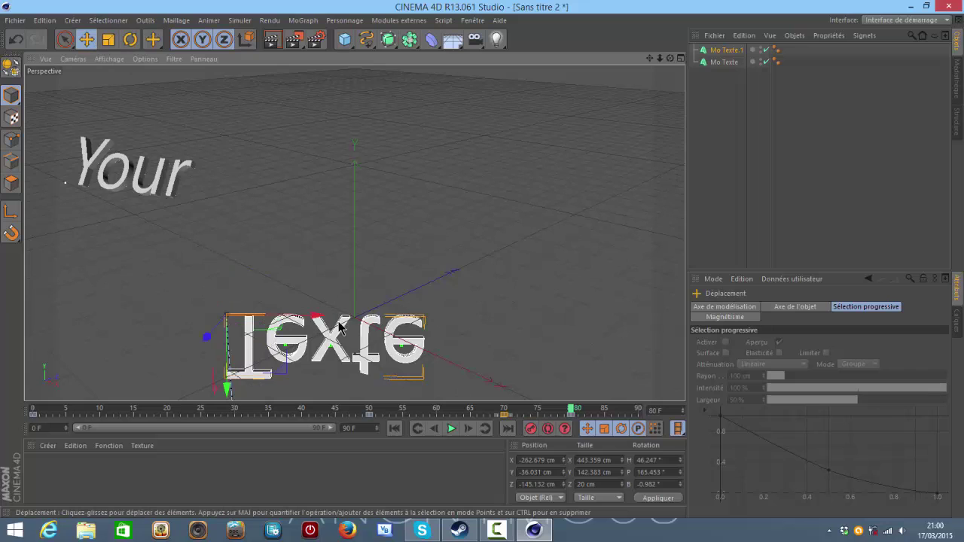
{"action": "left_click_drag", "start_coordinate": [360, 307], "coordinate": [555, 164]}
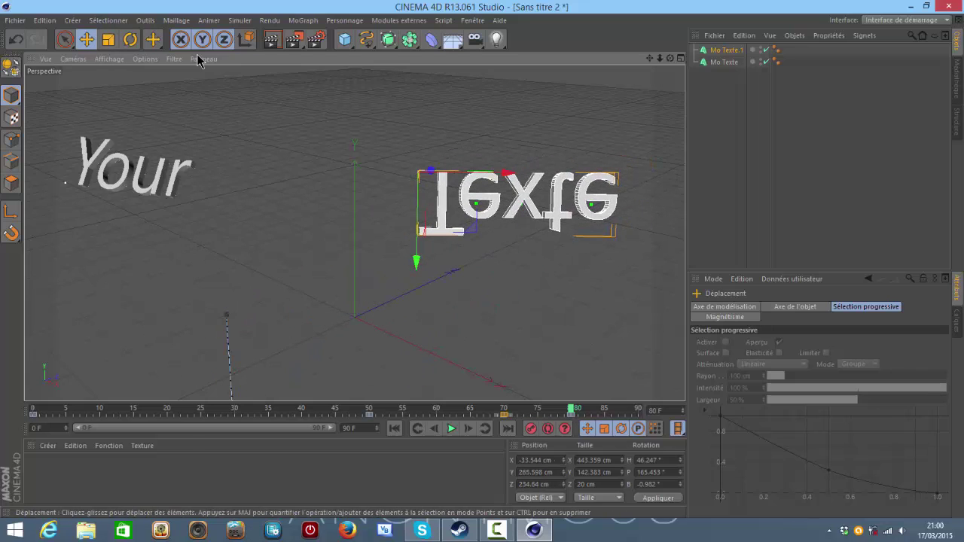
Flip Texte upside down to P −200.8°, send it off-screen near X 52, Y 471 cm, and rewind to frame 0
{"action": "left_click", "coordinate": [130, 41]}
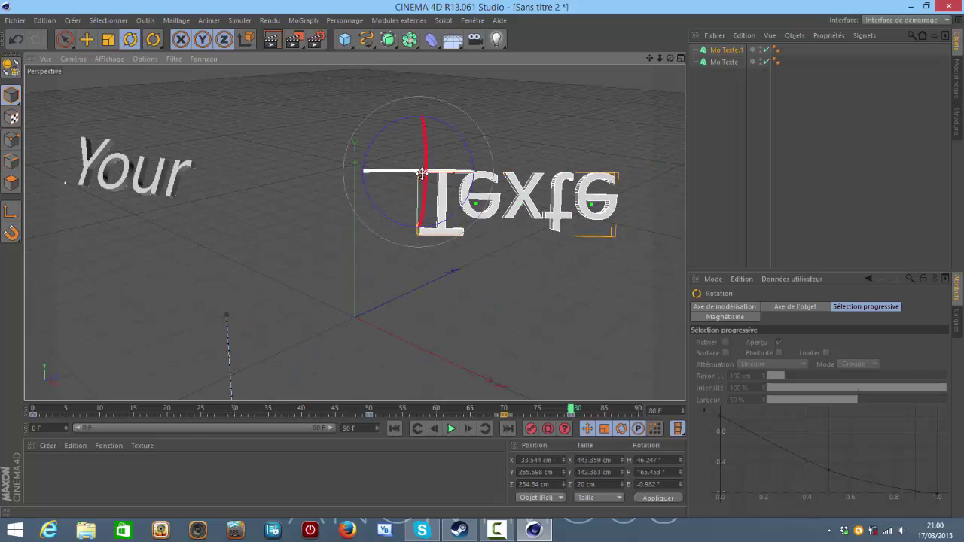
{"action": "left_click_drag", "start_coordinate": [426, 160], "coordinate": [422, 171]}
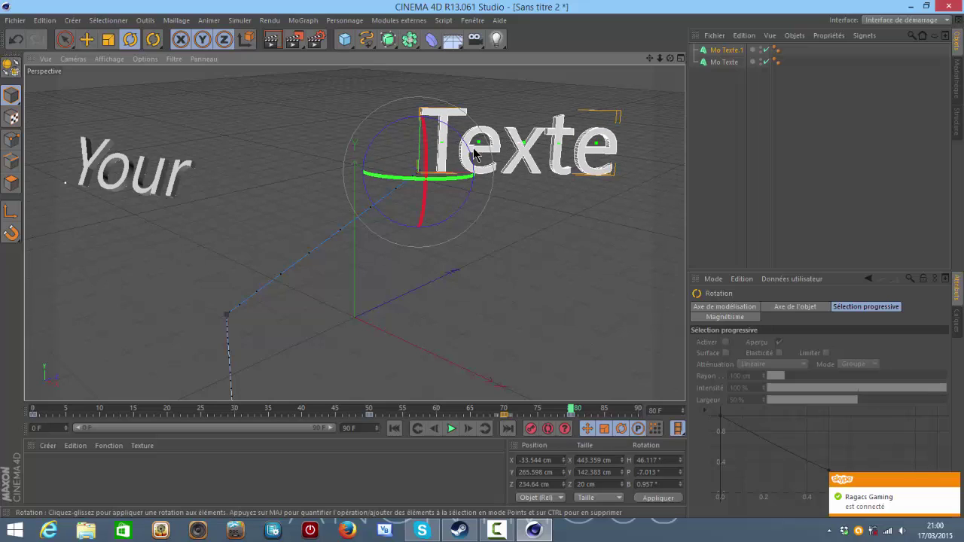
{"action": "left_click_drag", "start_coordinate": [422, 147], "coordinate": [233, 128]}
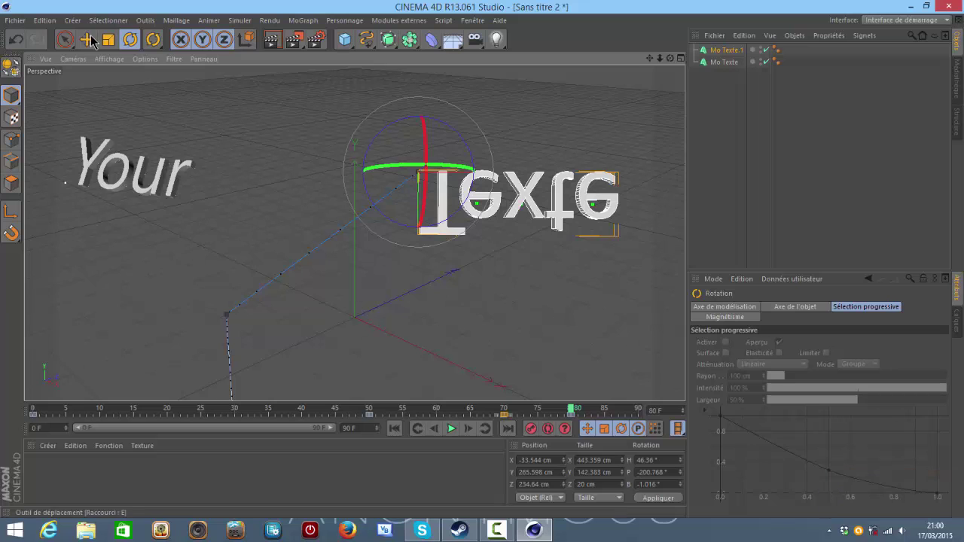
{"action": "key", "text": "e"}
{"action": "left_click_drag", "start_coordinate": [504, 196], "coordinate": [584, 98]}
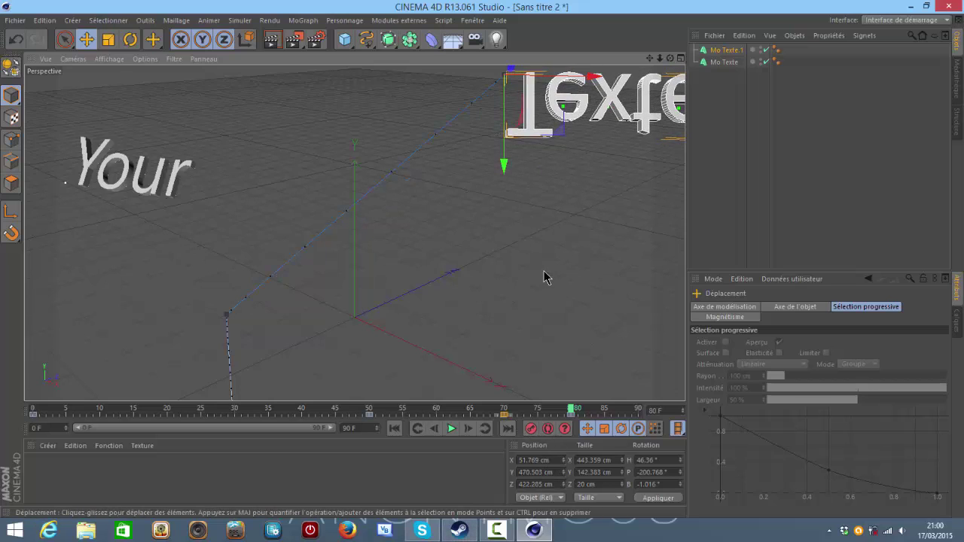
{"action": "left_click_drag", "start_coordinate": [571, 410], "coordinate": [11, 340]}
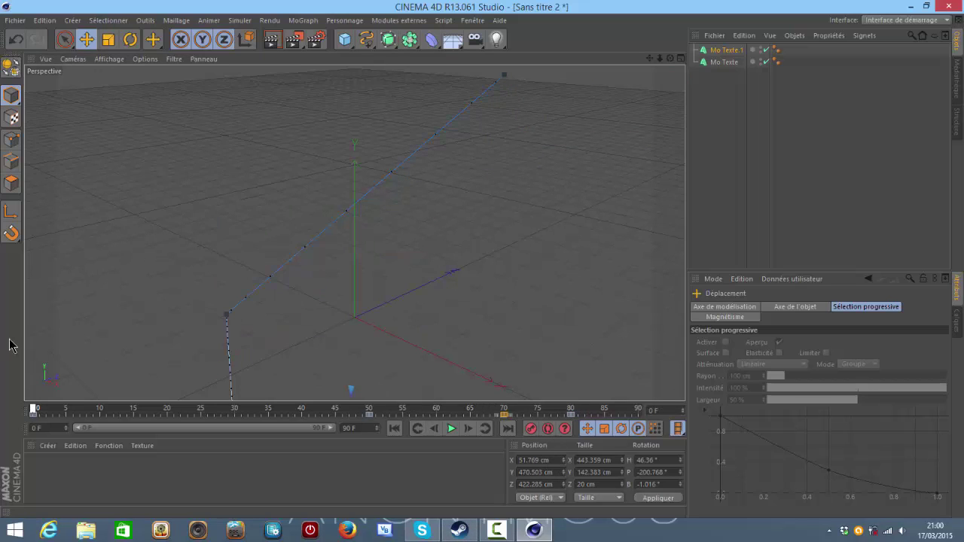
{"action": "left_click", "coordinate": [451, 428]}
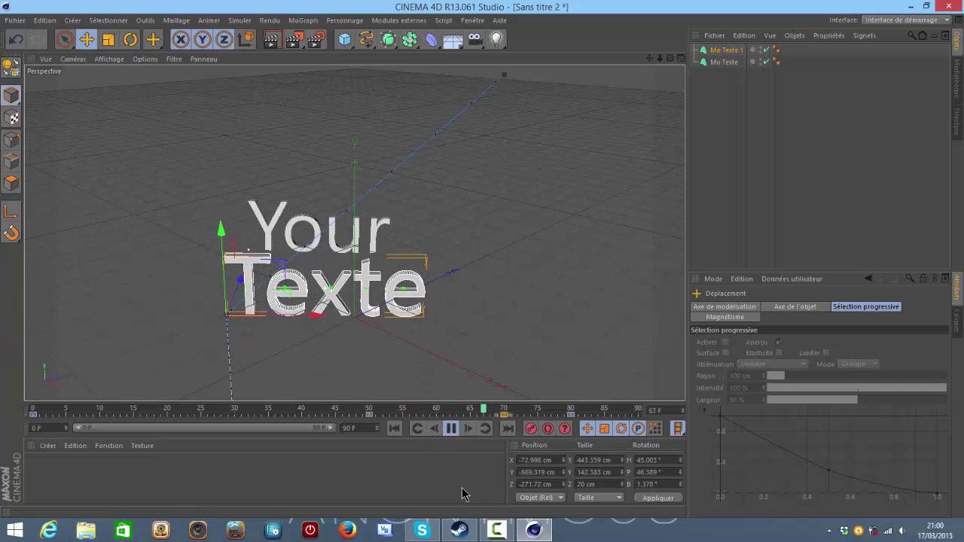
{"action": "left_click", "coordinate": [453, 429]}
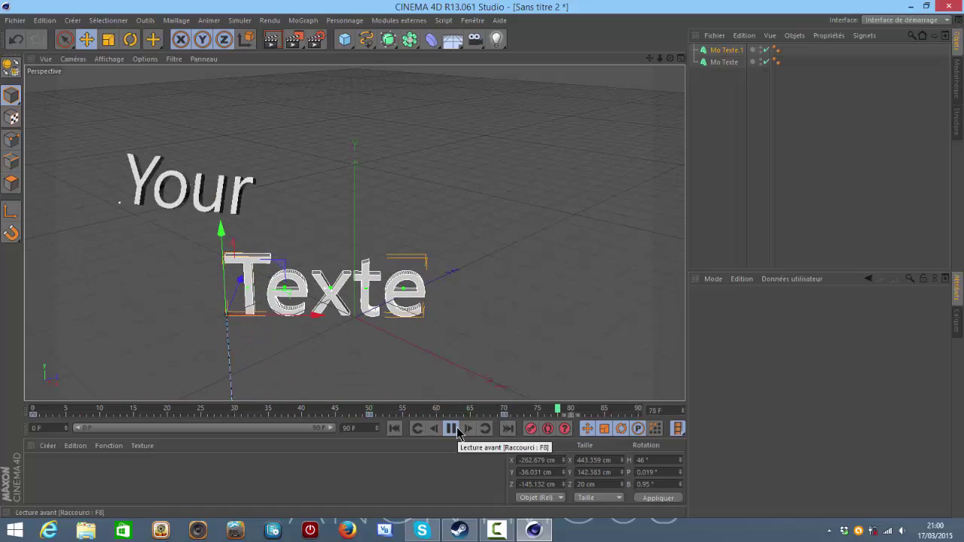
{"action": "left_click", "coordinate": [457, 432]}
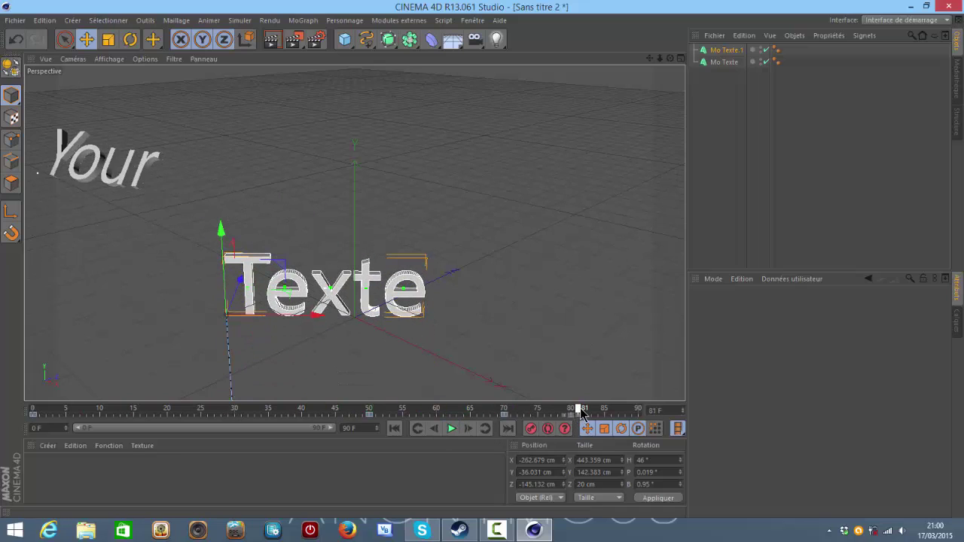
A few frames later, move Texte up-right and flip it over on its pitch axis
{"action": "mouse_move", "coordinate": [582, 412]}
{"action": "left_mouse_down"}
{"action": "mouse_move", "coordinate": [607, 414]}
{"action": "mouse_move", "coordinate": [592, 413]}
{"action": "left_mouse_up"}
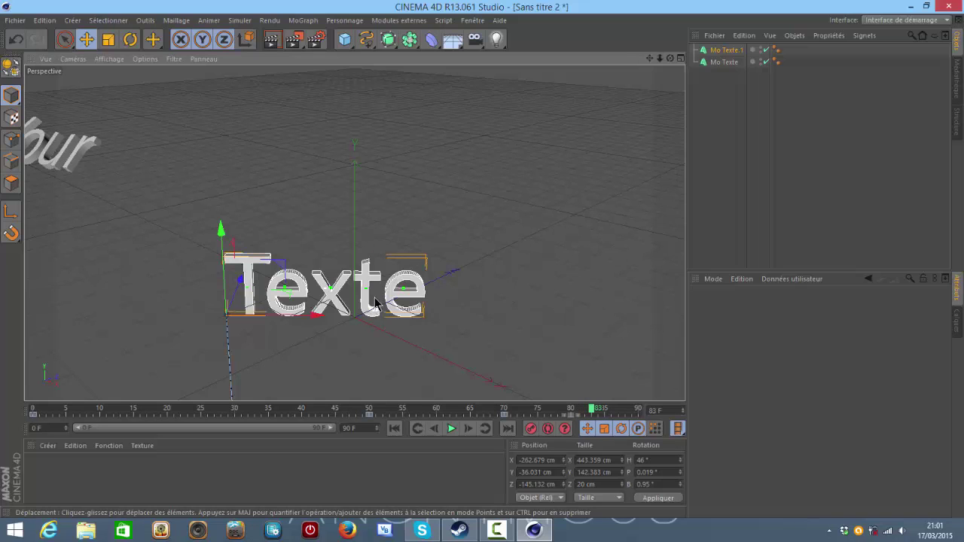
{"action": "left_click_drag", "start_coordinate": [370, 309], "coordinate": [513, 222]}
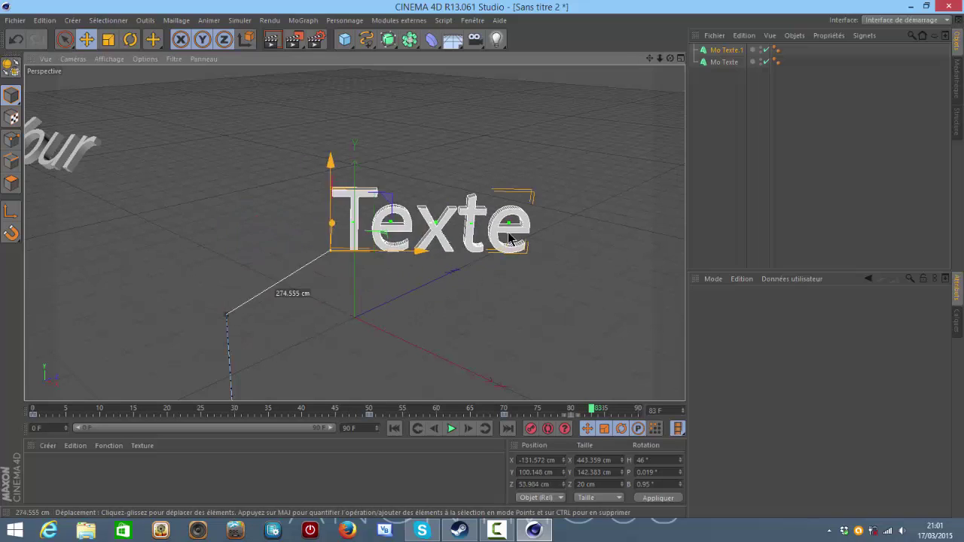
{"action": "left_click", "coordinate": [131, 40]}
{"action": "left_click_drag", "start_coordinate": [370, 217], "coordinate": [412, 183]}
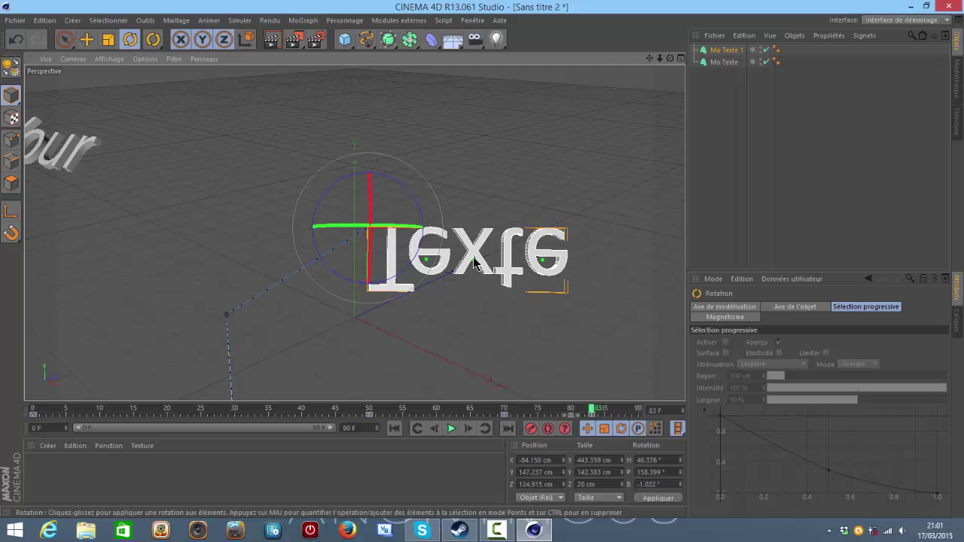
At about frame 86, move Texte further up-right and spin it back upright
{"action": "left_click_drag", "start_coordinate": [595, 410], "coordinate": [609, 411]}
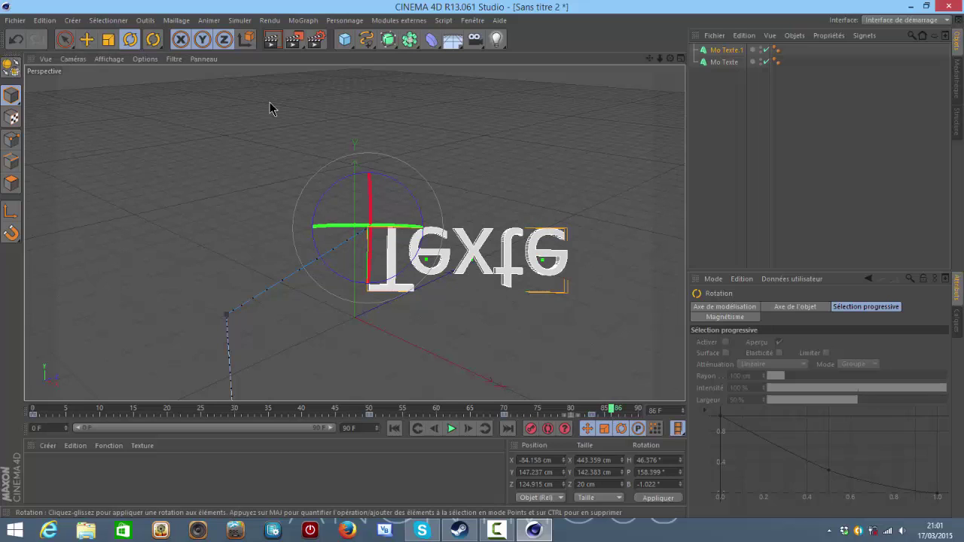
{"action": "left_click", "coordinate": [87, 40]}
{"action": "mouse_move", "coordinate": [492, 234]}
{"action": "left_mouse_down"}
{"action": "mouse_move", "coordinate": [553, 179]}
{"action": "mouse_move", "coordinate": [591, 122]}
{"action": "left_mouse_up"}
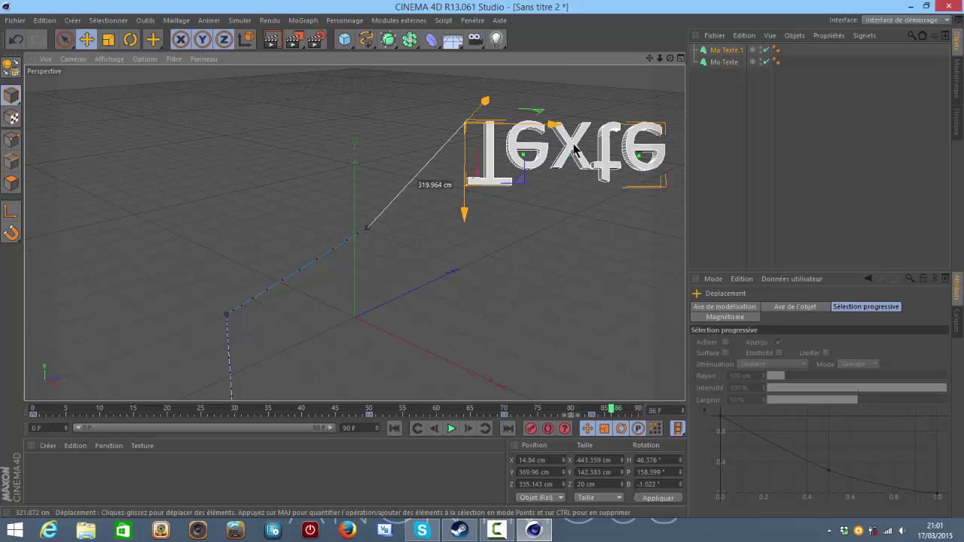
{"action": "left_click", "coordinate": [130, 40]}
{"action": "mouse_move", "coordinate": [472, 94]}
{"action": "left_mouse_down"}
{"action": "mouse_move", "coordinate": [470, 361]}
{"action": "mouse_move", "coordinate": [484, 313]}
{"action": "mouse_move", "coordinate": [482, 391]}
{"action": "left_mouse_up"}
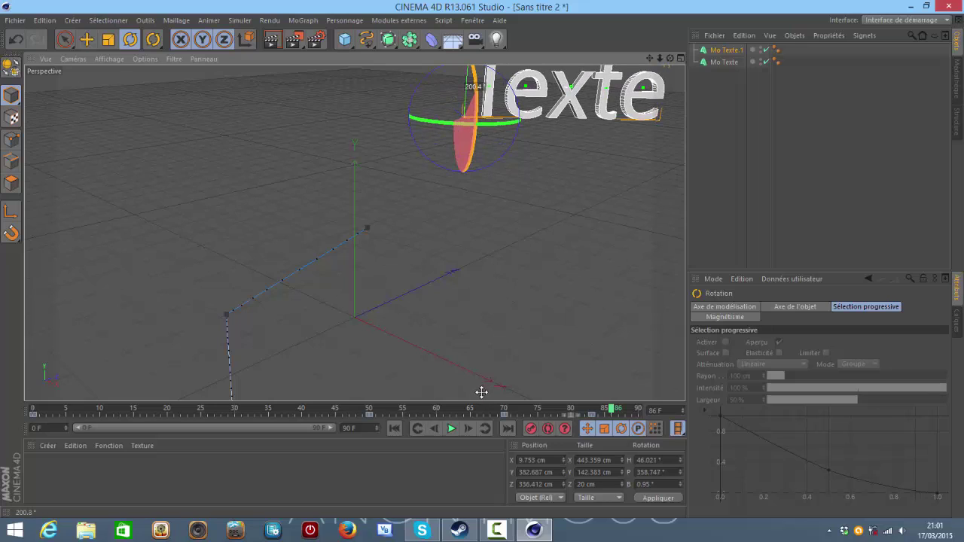
{"action": "left_click_drag", "start_coordinate": [482, 392], "coordinate": [482, 391]}
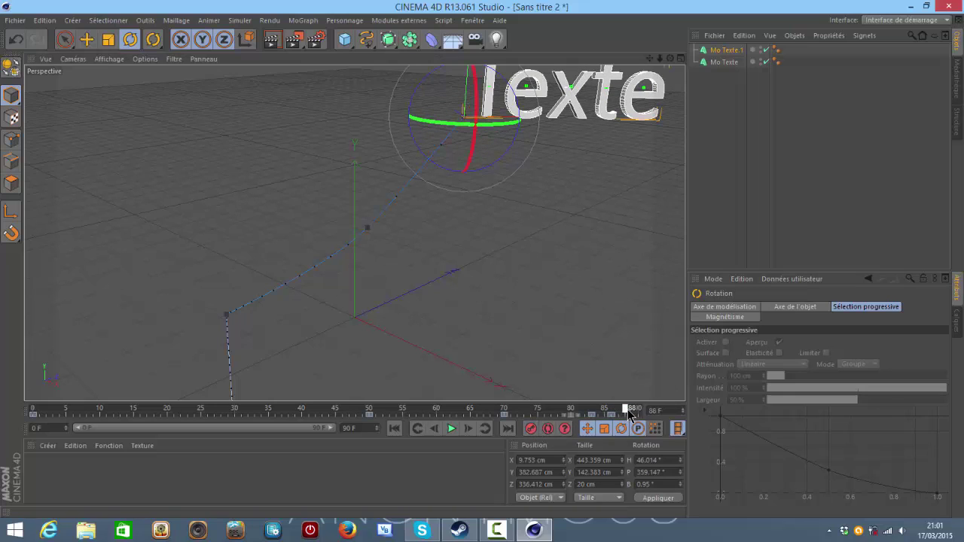
At frame 90, flip Texte upside down again and send it up-right out of the scene
{"action": "left_click_drag", "start_coordinate": [632, 408], "coordinate": [638, 408]}
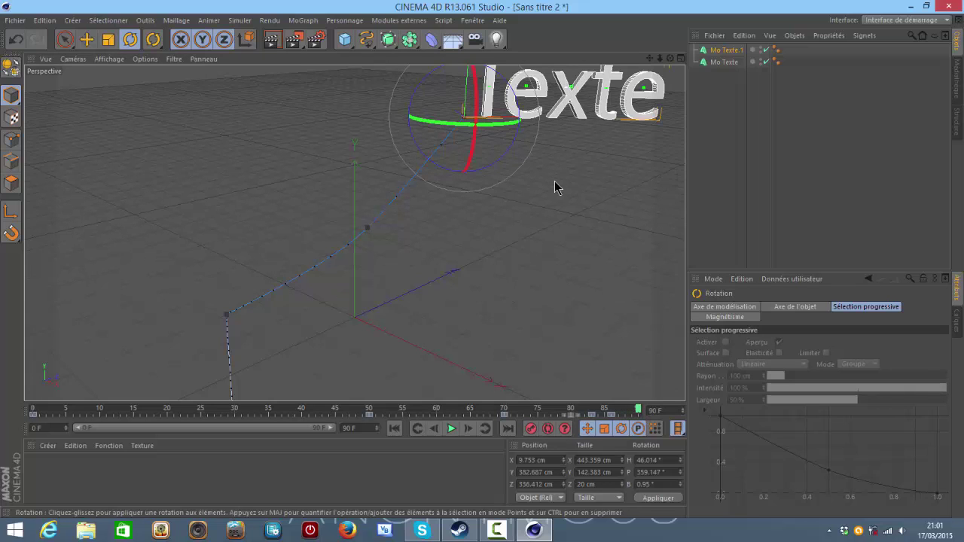
{"action": "left_click_drag", "start_coordinate": [473, 96], "coordinate": [473, 351]}
{"action": "left_click", "coordinate": [84, 41]}
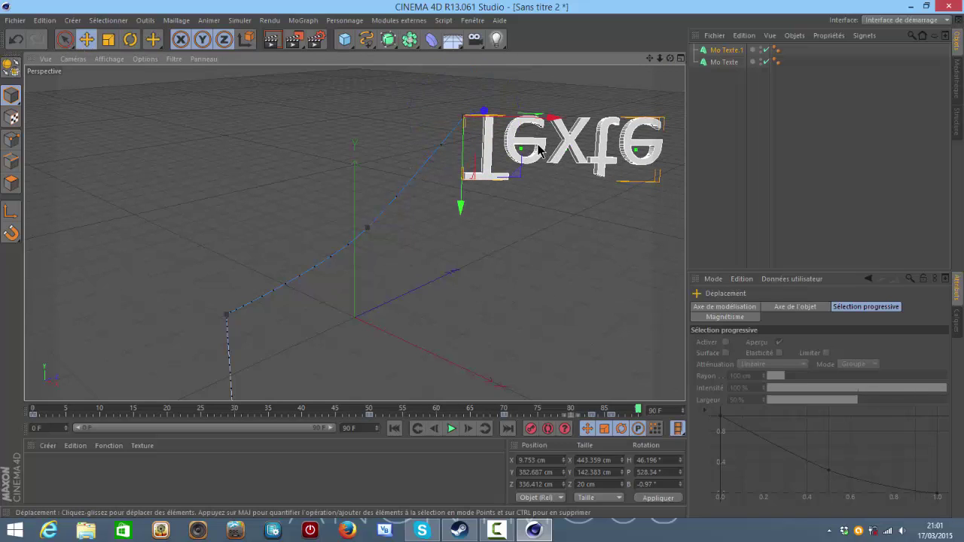
{"action": "left_click_drag", "start_coordinate": [539, 146], "coordinate": [613, 97]}
{"action": "left_click_drag", "start_coordinate": [539, 65], "coordinate": [540, 66]}
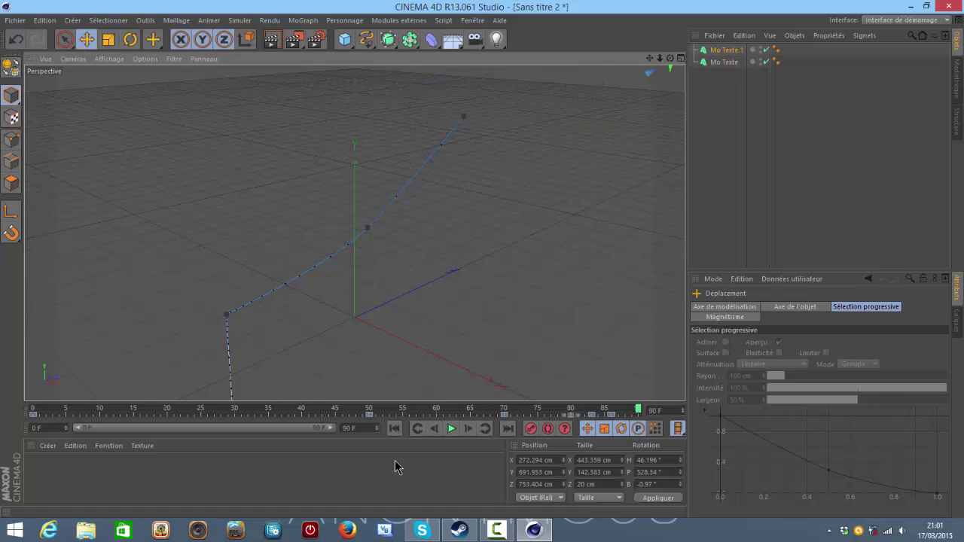
Rewind to frame 0, play the finished animation, stop it and rewind to frame 0
{"action": "left_click_drag", "start_coordinate": [638, 414], "coordinate": [34, 414]}
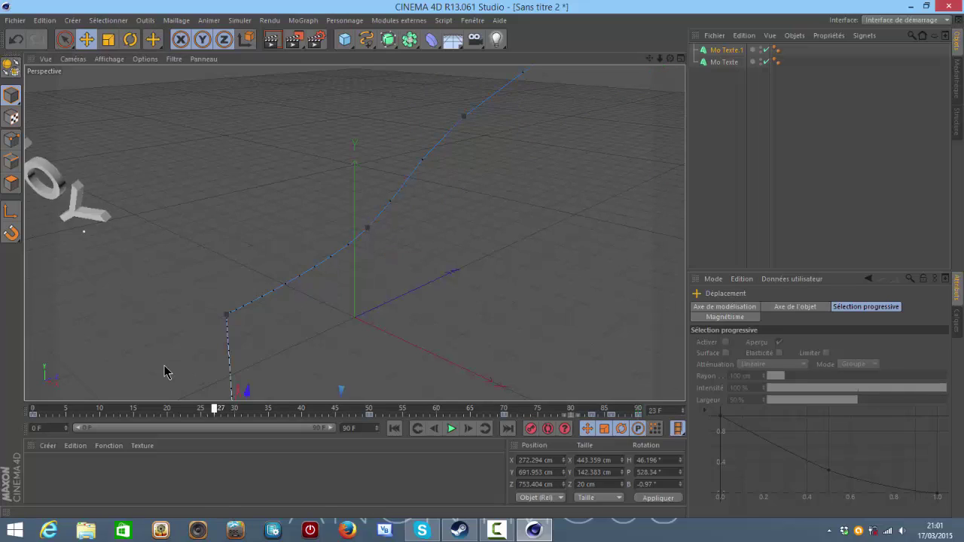
{"action": "left_click", "coordinate": [452, 429]}
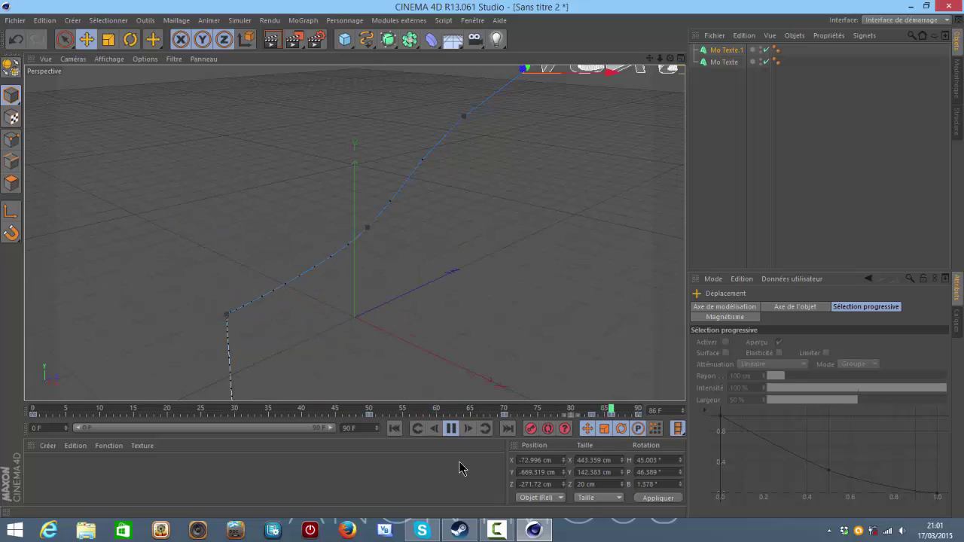
{"action": "left_click", "coordinate": [452, 429]}
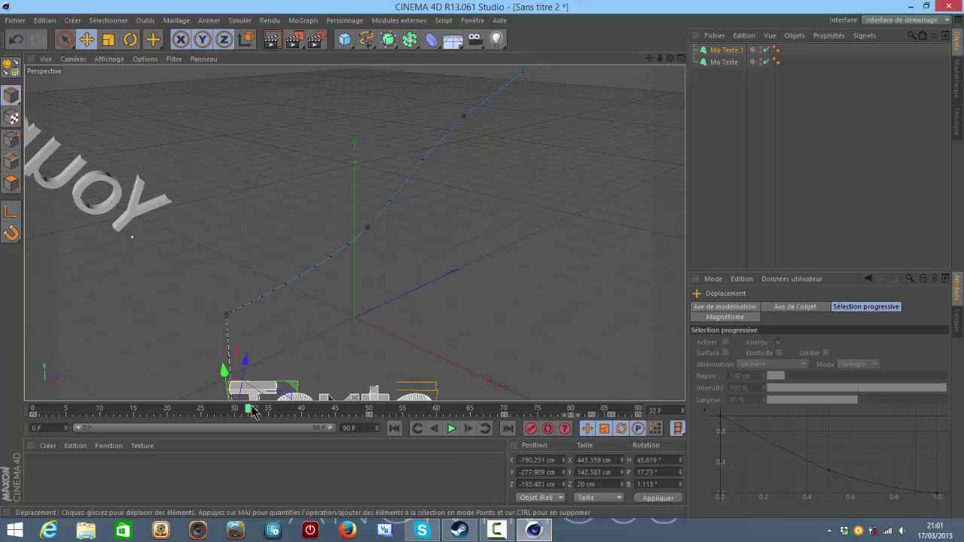
{"action": "left_click_drag", "start_coordinate": [248, 408], "coordinate": [34, 408]}
Create material Mat, go to frame 49, and set its colour to pure red
{"action": "double_click", "coordinate": [85, 472]}
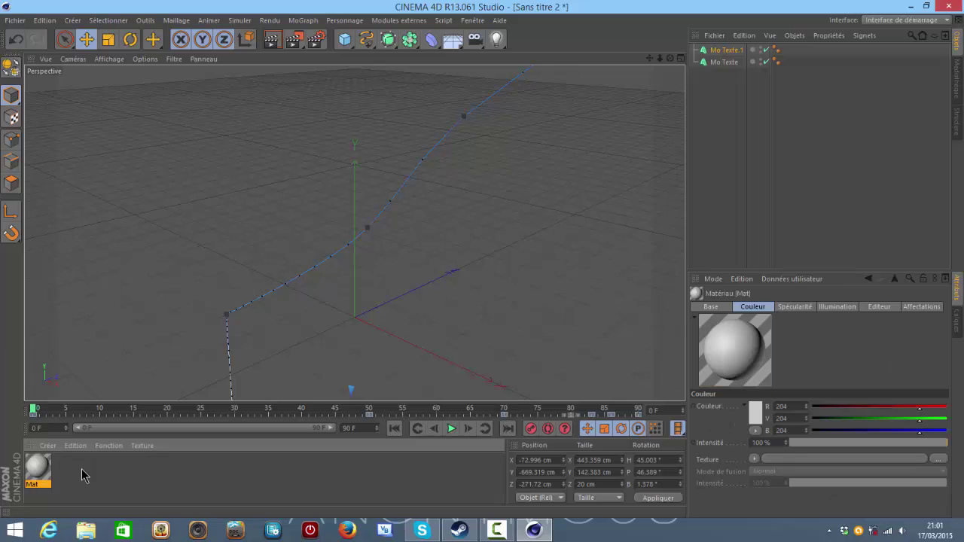
{"action": "left_click_drag", "start_coordinate": [33, 410], "coordinate": [371, 414]}
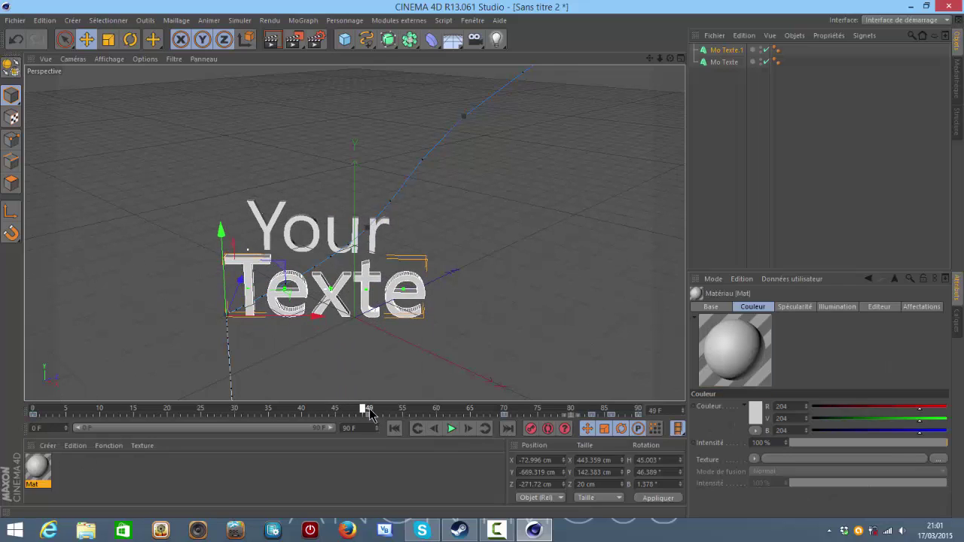
{"action": "double_click", "coordinate": [38, 473]}
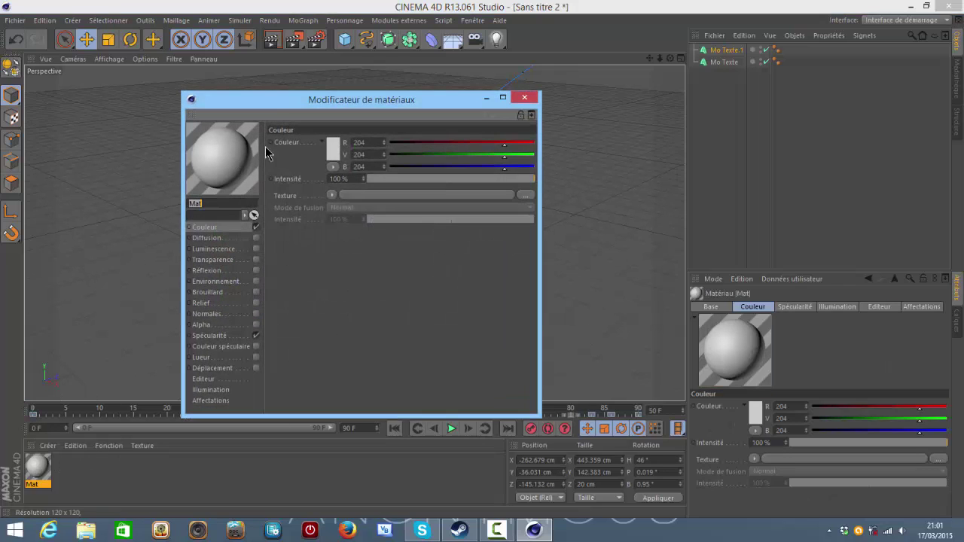
{"action": "left_click", "coordinate": [333, 150]}
{"action": "left_click_drag", "start_coordinate": [340, 119], "coordinate": [358, 99]}
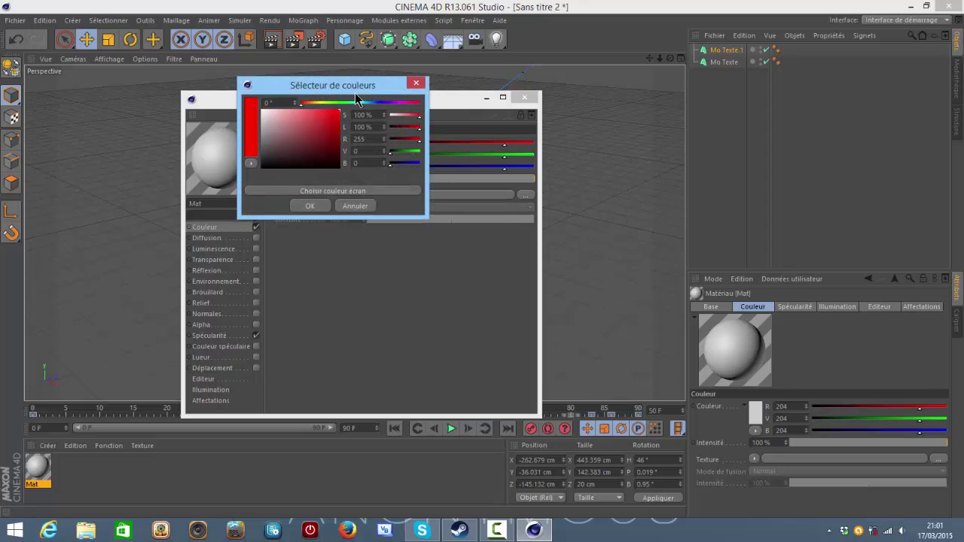
{"action": "left_click", "coordinate": [309, 206]}
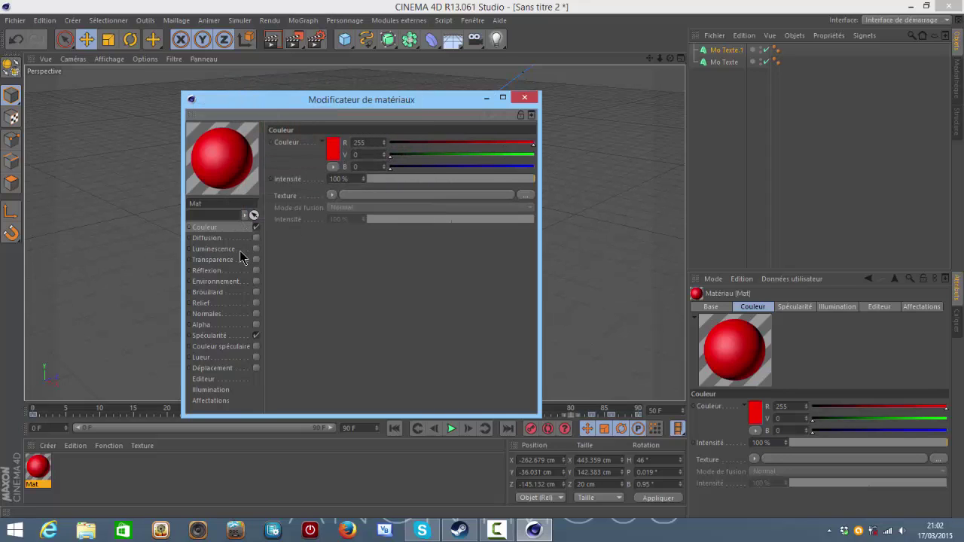
Enable a red reflection with lowered intensity on Mat and apply it to Your
{"action": "left_click", "coordinate": [256, 271]}
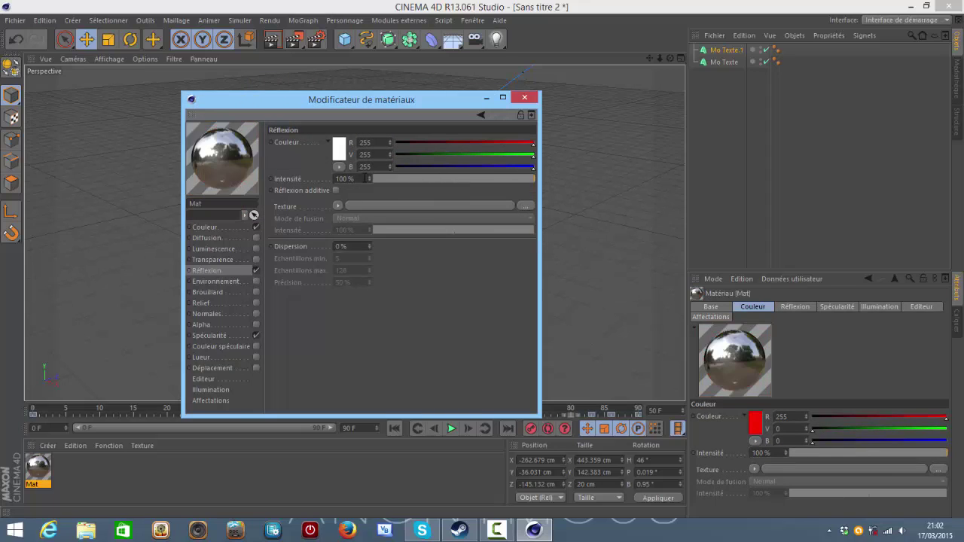
{"action": "left_click", "coordinate": [338, 155]}
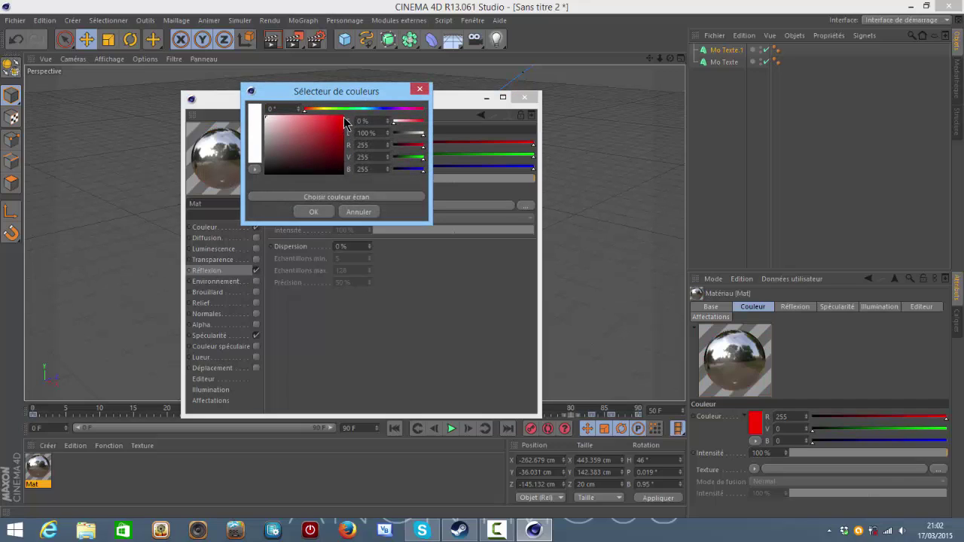
{"action": "left_click", "coordinate": [343, 119]}
{"action": "left_click", "coordinate": [315, 213]}
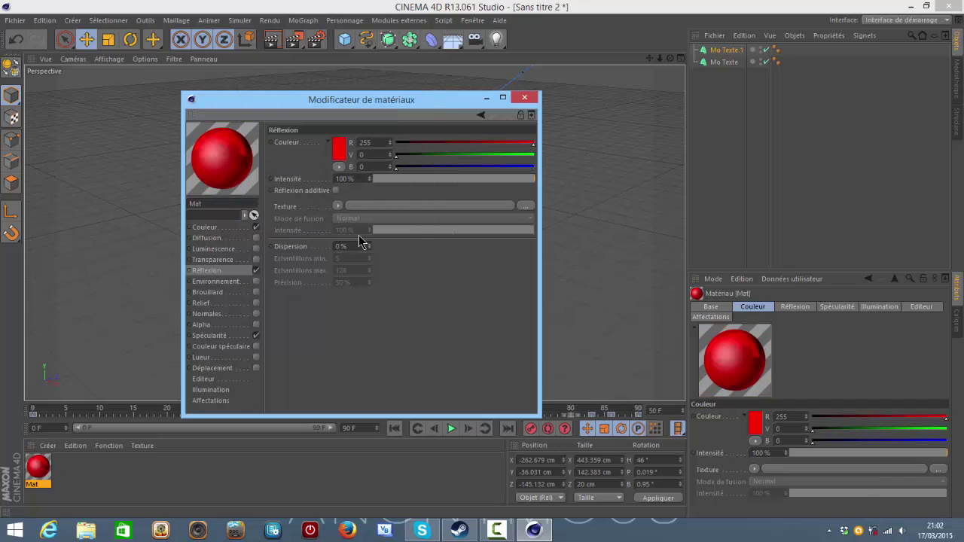
{"action": "left_click", "coordinate": [449, 180]}
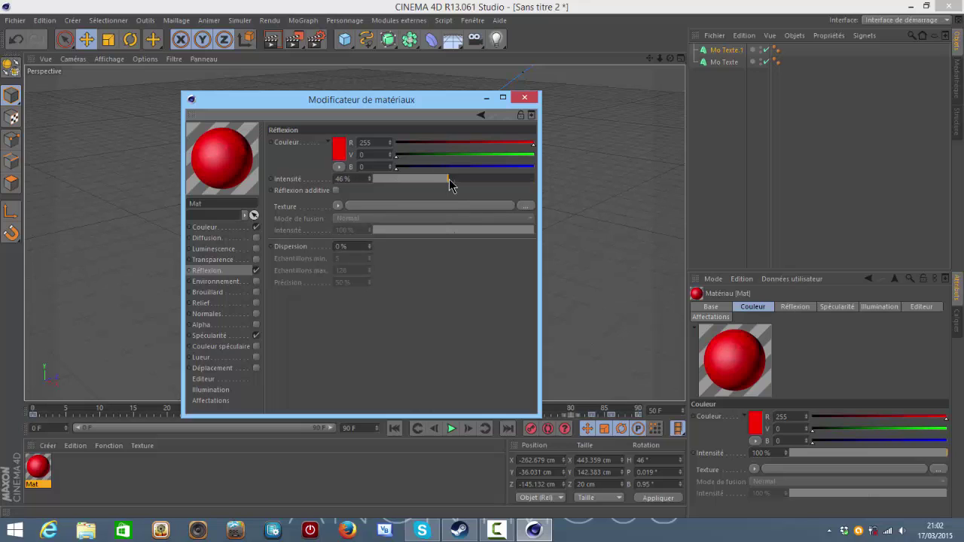
{"action": "left_click", "coordinate": [524, 97]}
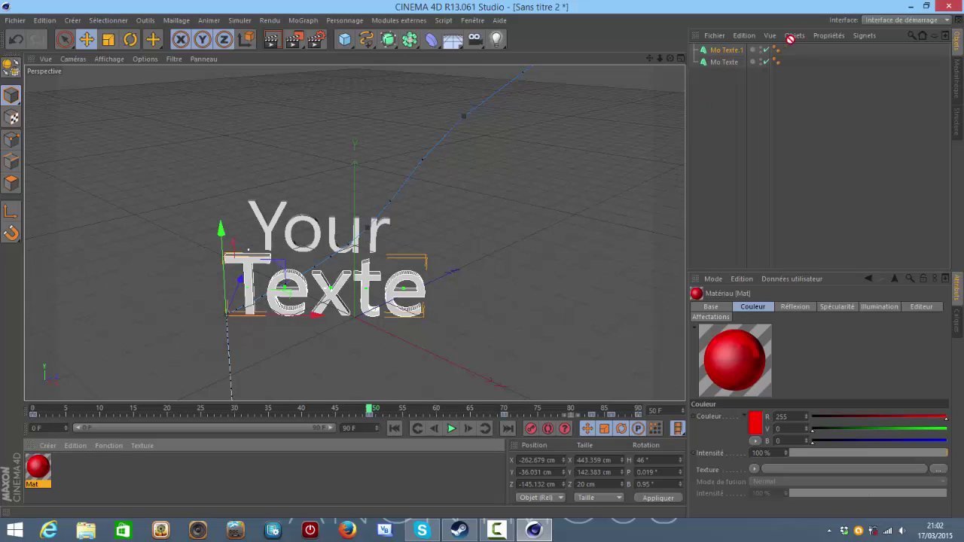
{"action": "left_click_drag", "start_coordinate": [770, 50], "coordinate": [789, 62]}
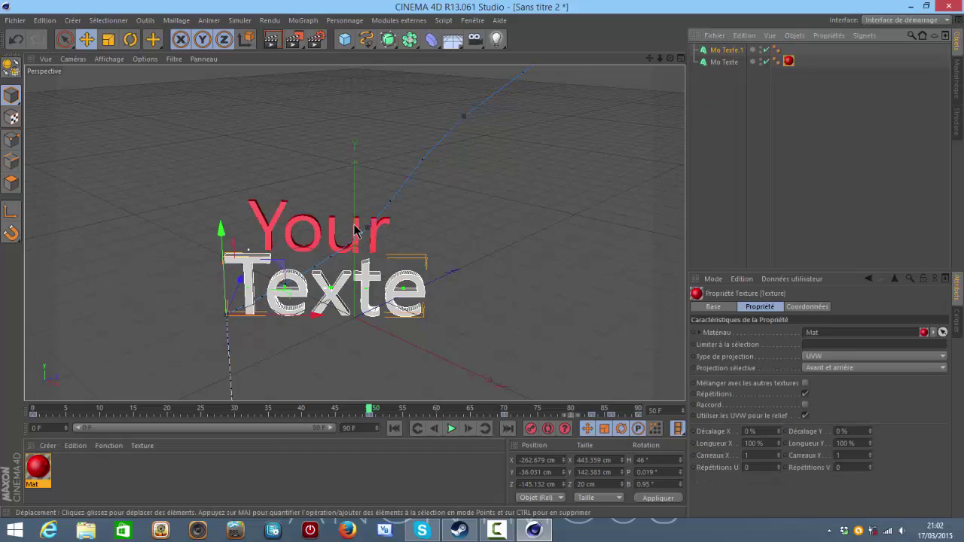
Create material Mat.1 and set its reflection colour to saturated cyan
{"action": "double_click", "coordinate": [74, 477]}
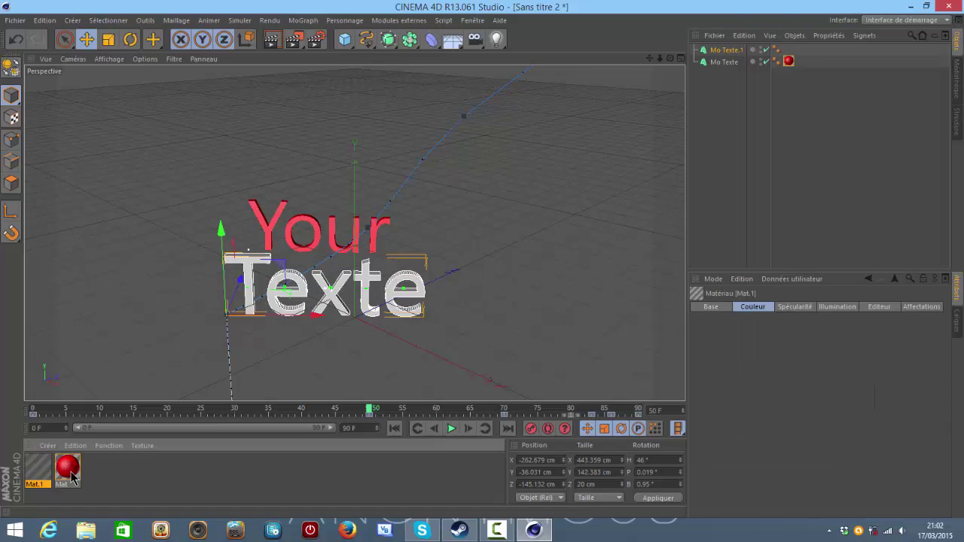
{"action": "double_click", "coordinate": [39, 478]}
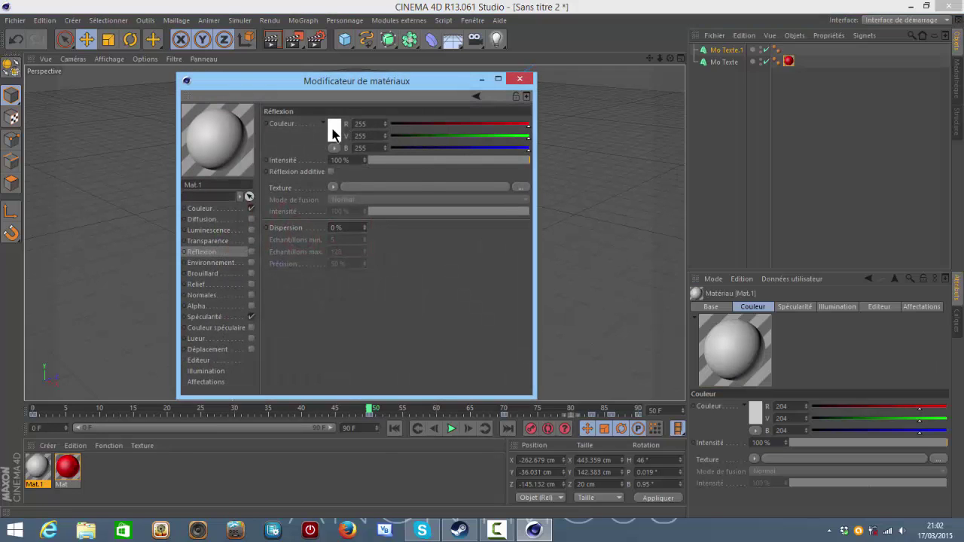
{"action": "left_click", "coordinate": [333, 134]}
{"action": "left_click", "coordinate": [360, 83]}
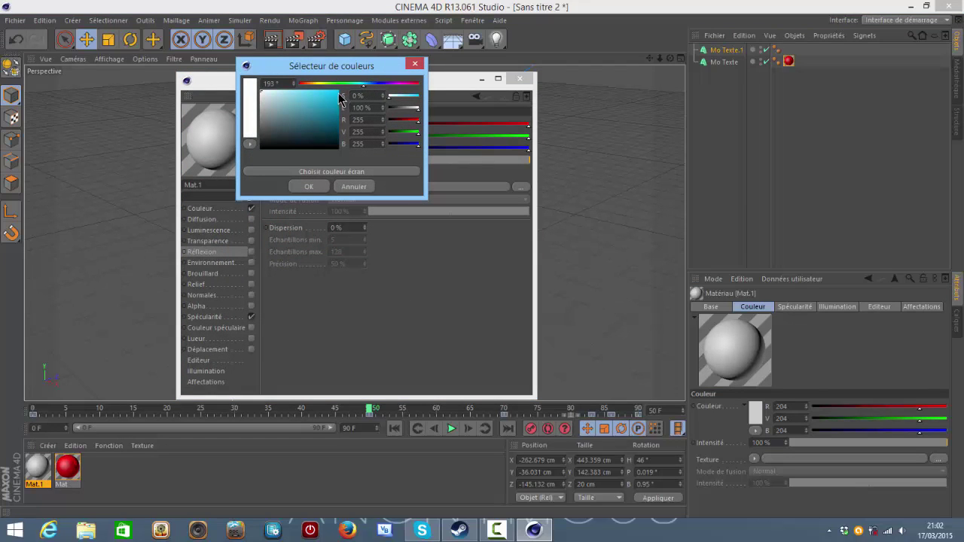
{"action": "left_click", "coordinate": [336, 92]}
{"action": "left_click", "coordinate": [309, 186]}
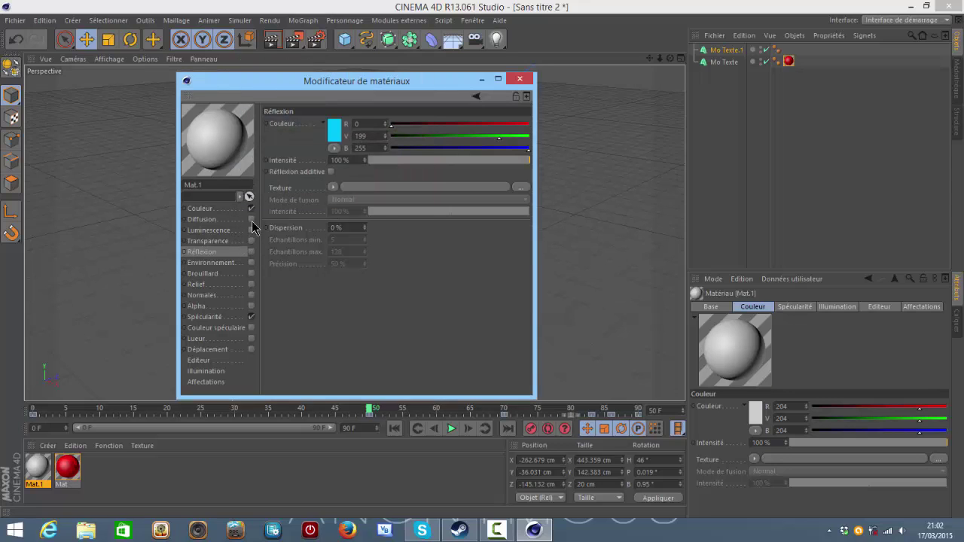
Set Mat.1's base colour to cyan, enable reflection, and apply it to Texte
{"action": "left_click", "coordinate": [228, 210]}
{"action": "left_click", "coordinate": [329, 132]}
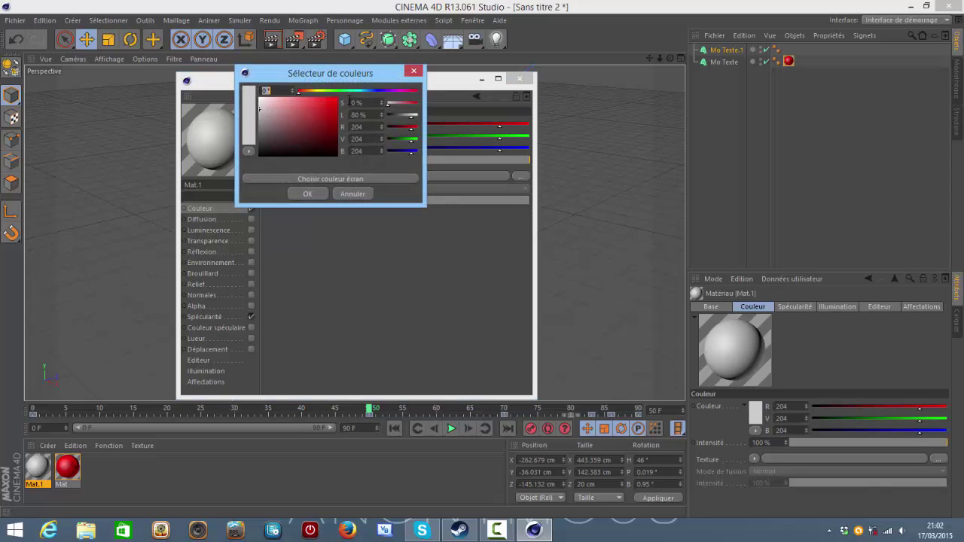
{"action": "left_click", "coordinate": [359, 91]}
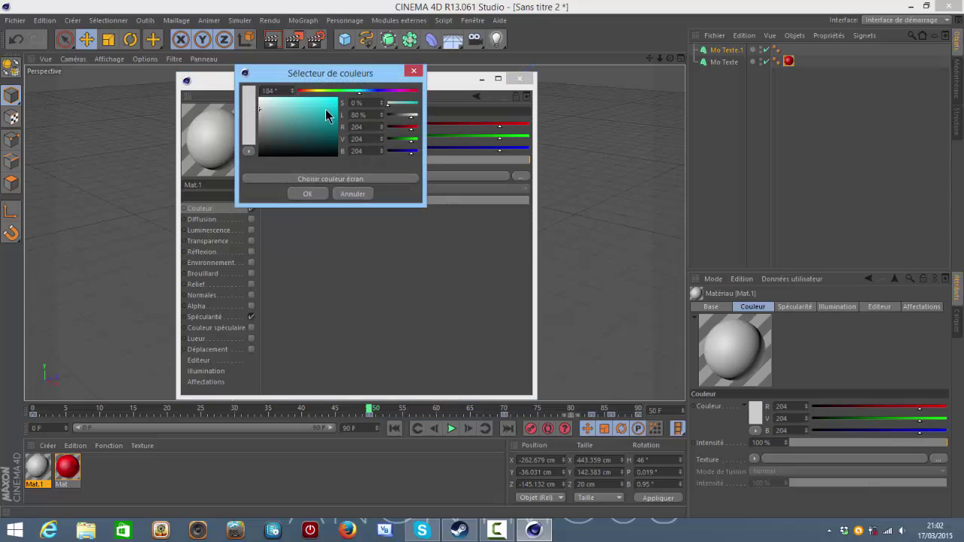
{"action": "left_click", "coordinate": [306, 194]}
{"action": "left_click", "coordinate": [228, 253]}
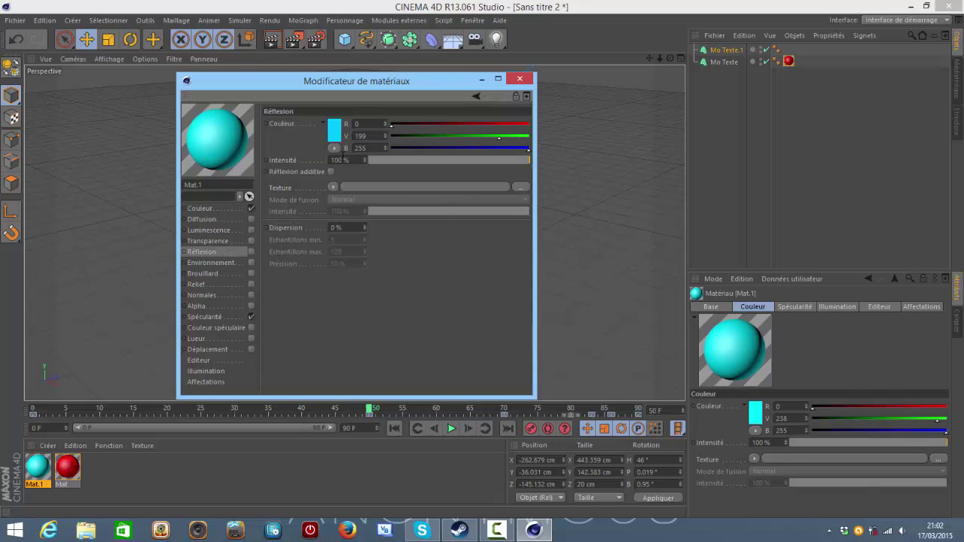
{"action": "left_click", "coordinate": [251, 252]}
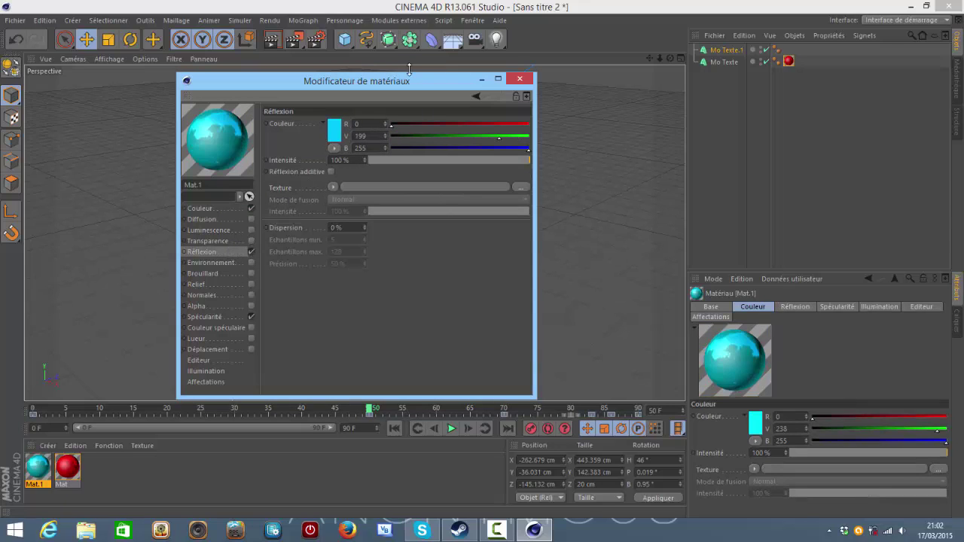
{"action": "left_click", "coordinate": [524, 80]}
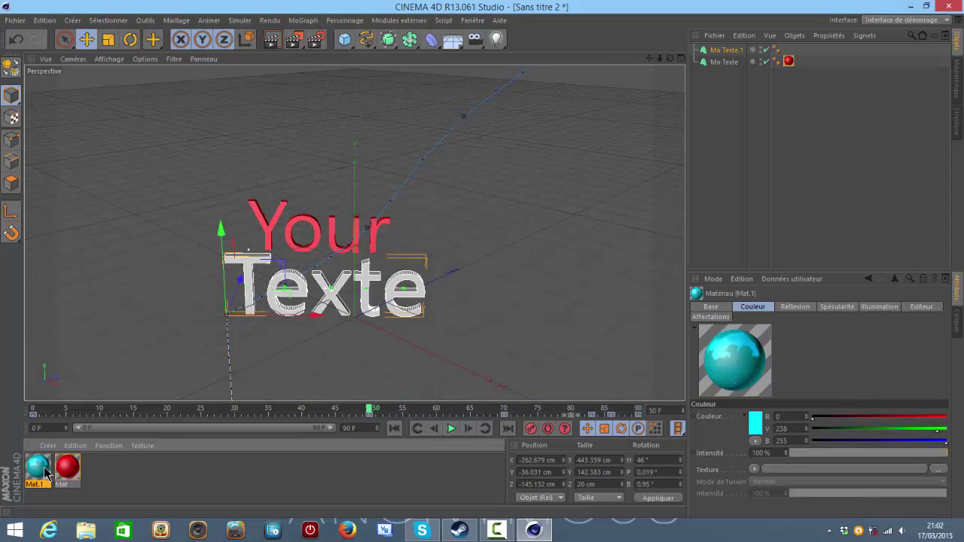
{"action": "left_click_drag", "start_coordinate": [48, 472], "coordinate": [685, 126]}
{"action": "left_click_drag", "start_coordinate": [768, 50], "coordinate": [769, 50]}
Deselect all, play the red Your and cyan Texte animation from frame 0, then return to frame 0
{"action": "left_click", "coordinate": [509, 215]}
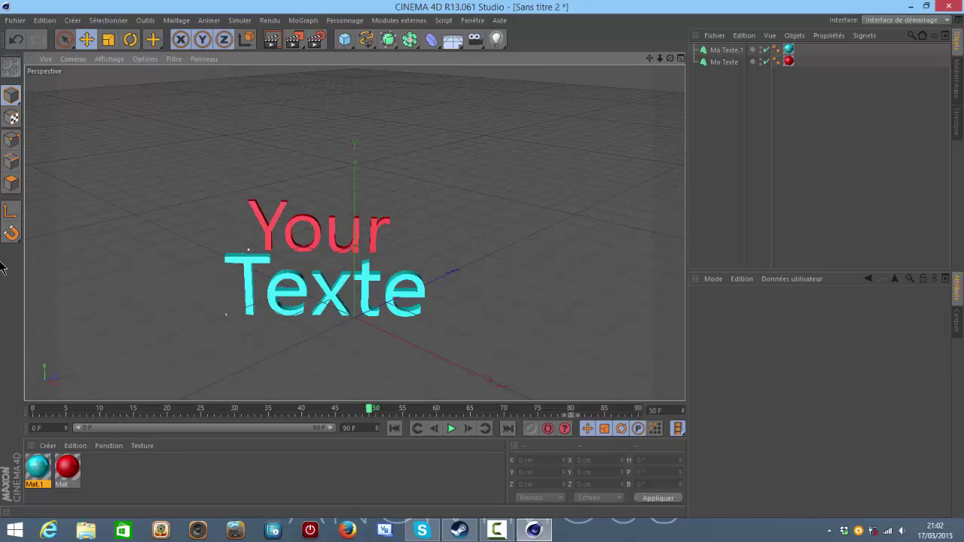
{"action": "left_click_drag", "start_coordinate": [367, 411], "coordinate": [6, 407]}
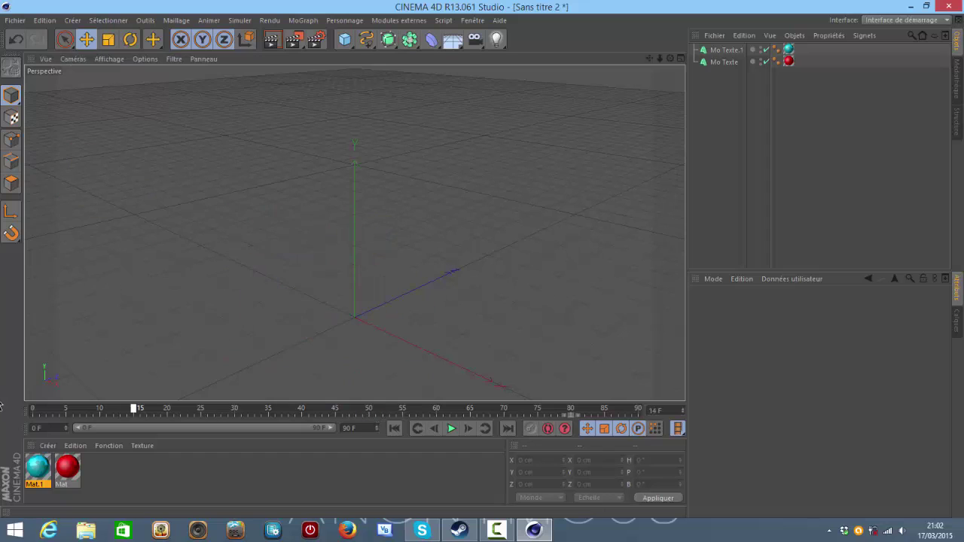
{"action": "left_click", "coordinate": [450, 428]}
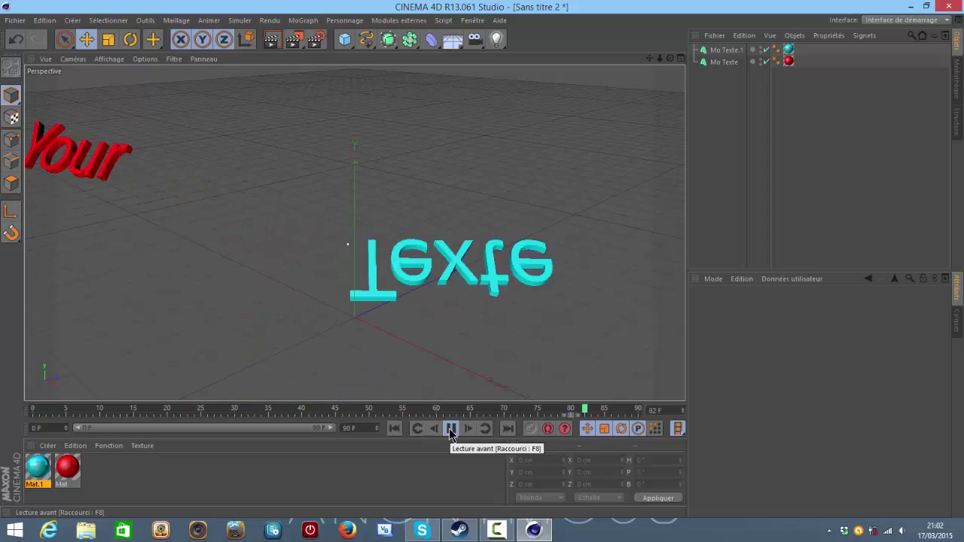
{"action": "left_click", "coordinate": [450, 429]}
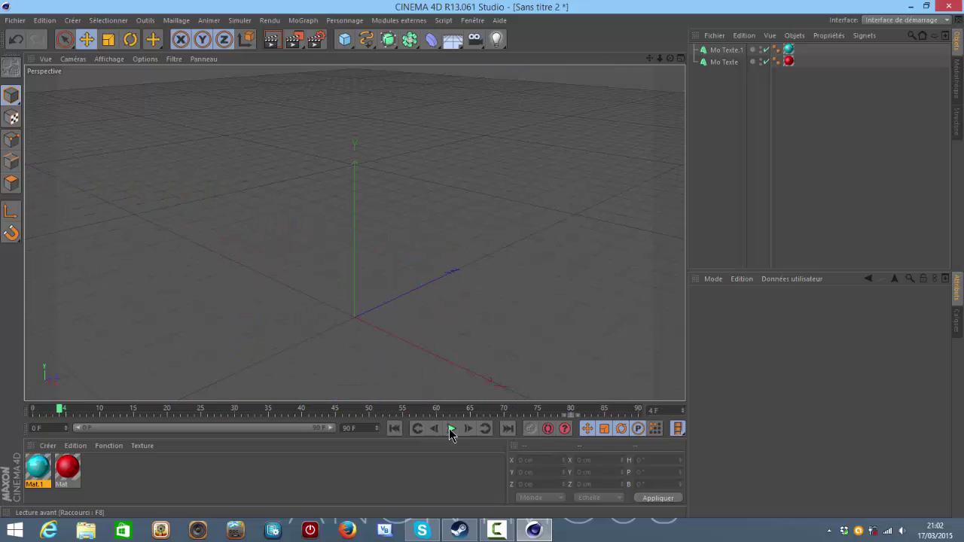
{"action": "left_click", "coordinate": [33, 414]}
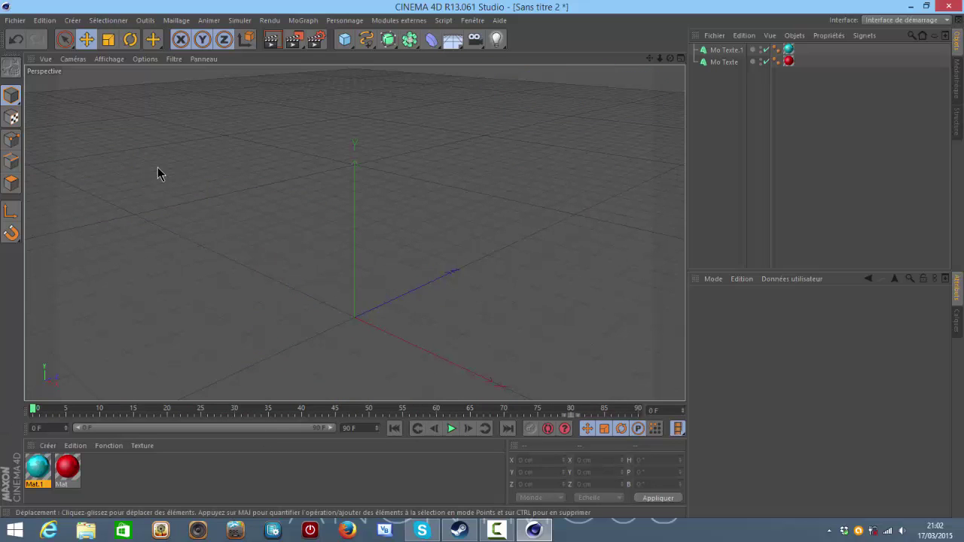